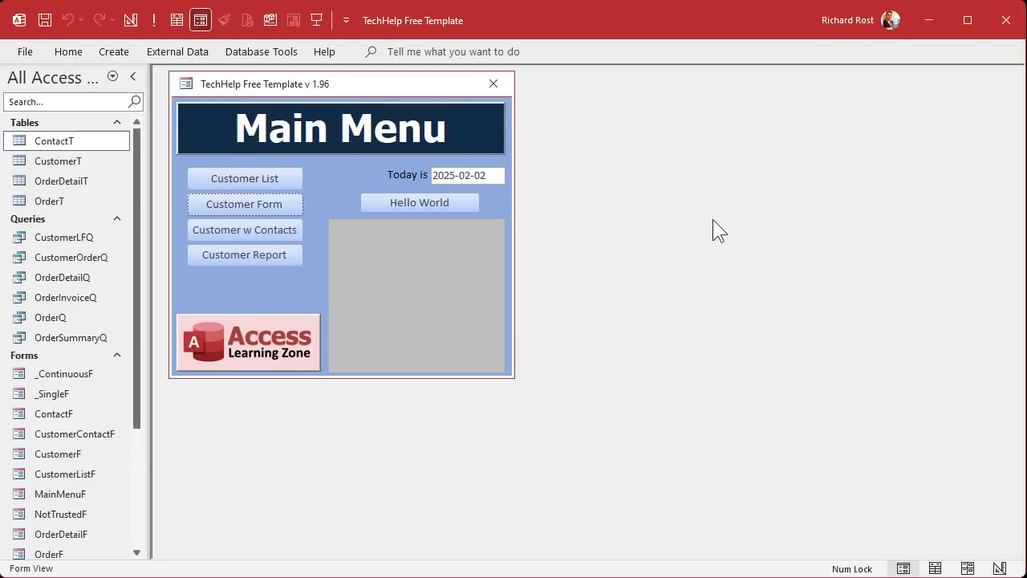
Step: Open the customer form and view the first customer's contacts and orders
{"action": "left_click", "coordinate": [245, 203]}
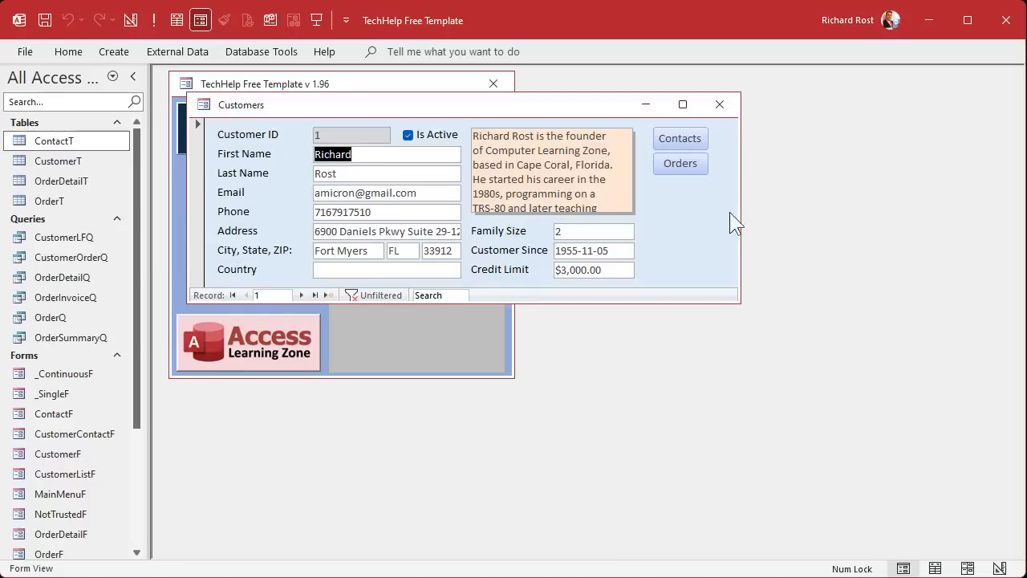
{"action": "left_click", "coordinate": [680, 138]}
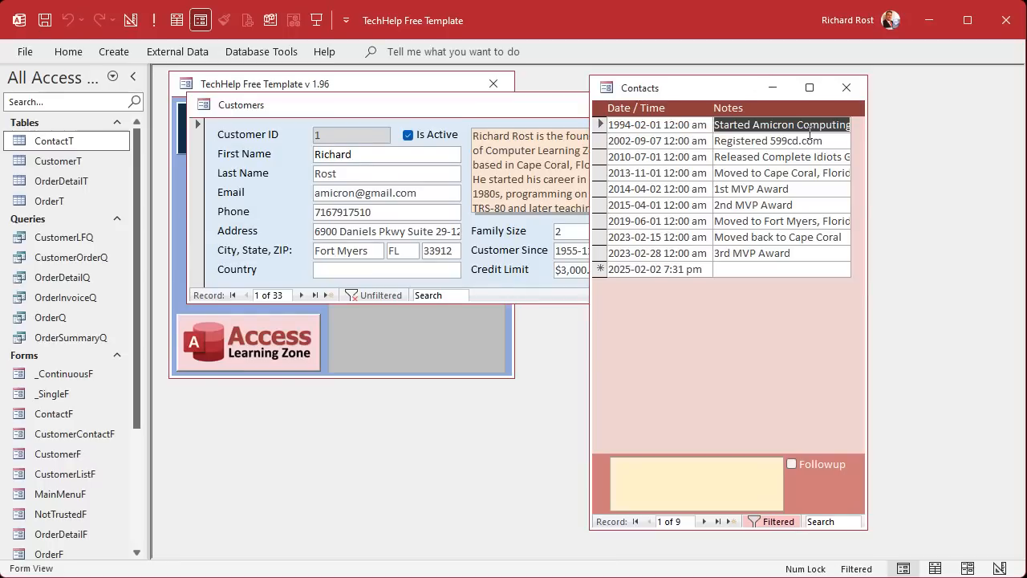
{"action": "left_click", "coordinate": [846, 87]}
{"action": "left_click", "coordinate": [679, 163]}
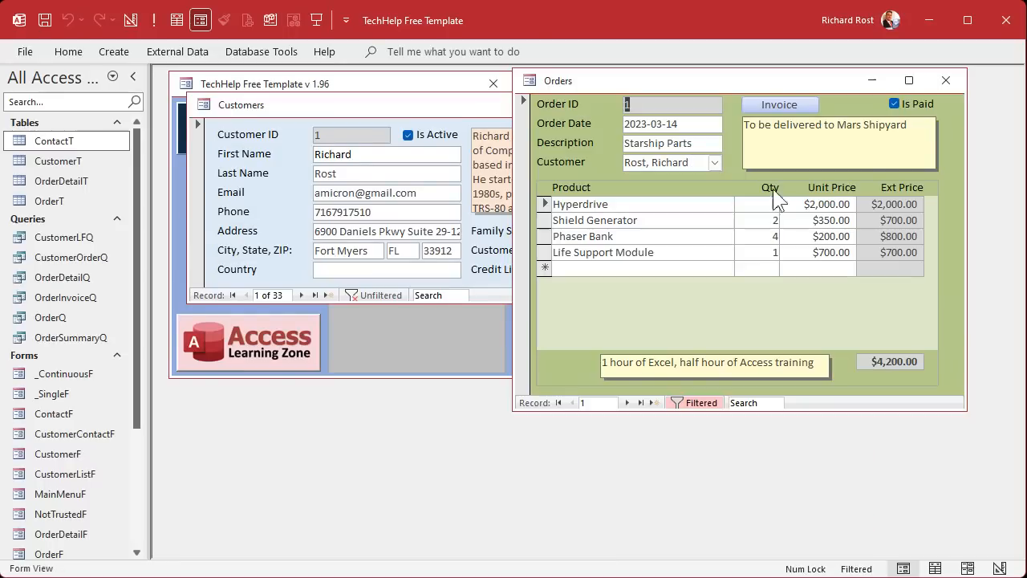
{"action": "left_click", "coordinate": [945, 81]}
Step: Add a contact record with the note "Talked on the phone" for the first customer and close the contacts form
{"action": "left_click", "coordinate": [674, 140]}
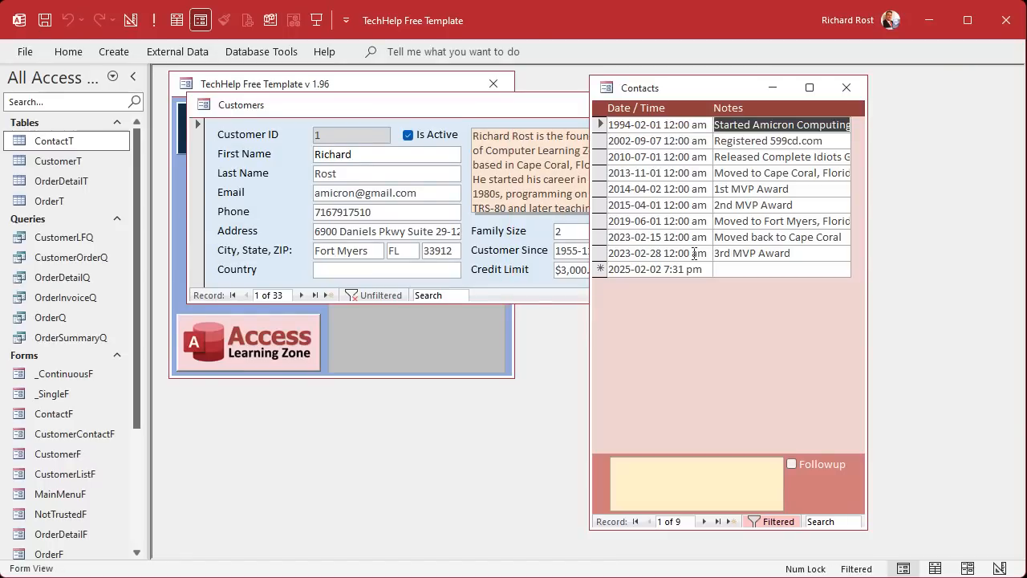
{"action": "left_click", "coordinate": [738, 270]}
{"action": "type", "text": "Talked "}
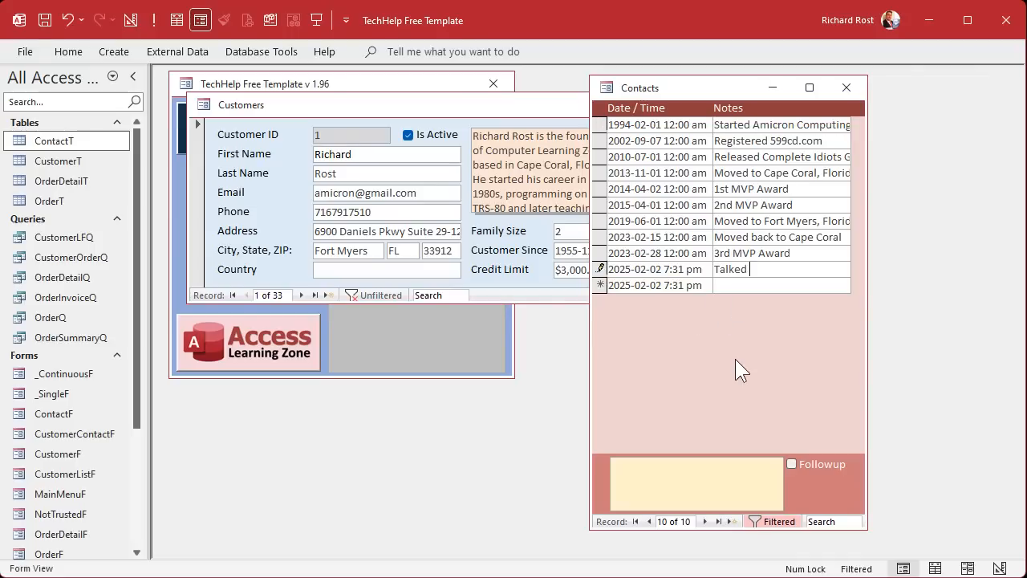
{"action": "type", "text": "on the phone"}
{"action": "key", "text": "Return"}
{"action": "left_click", "coordinate": [846, 89]}
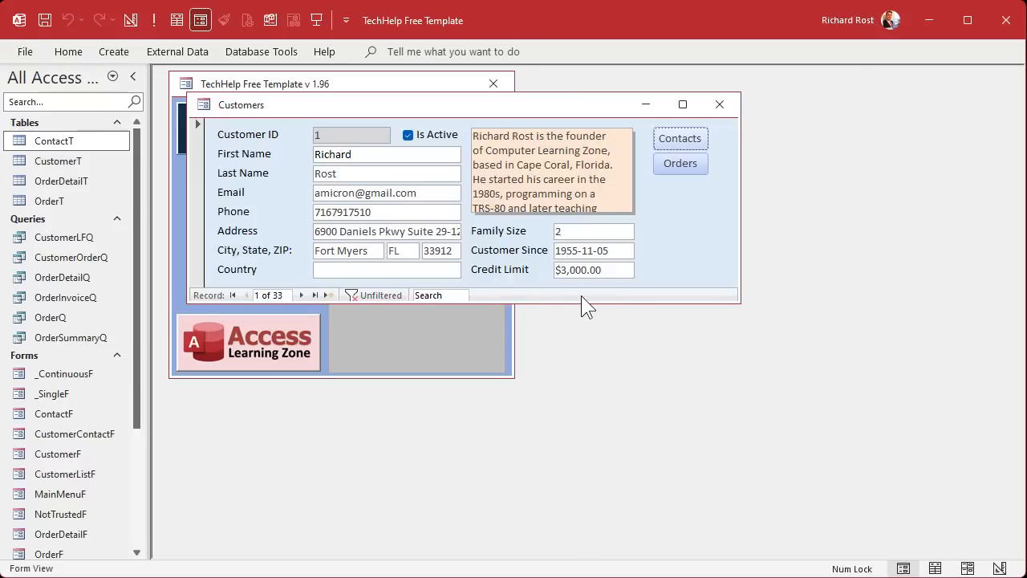
Step: In the customer form's design, duplicate the Credit Limit field below the original and extend the Detail section slightly downward
{"action": "right_click", "coordinate": [677, 222]}
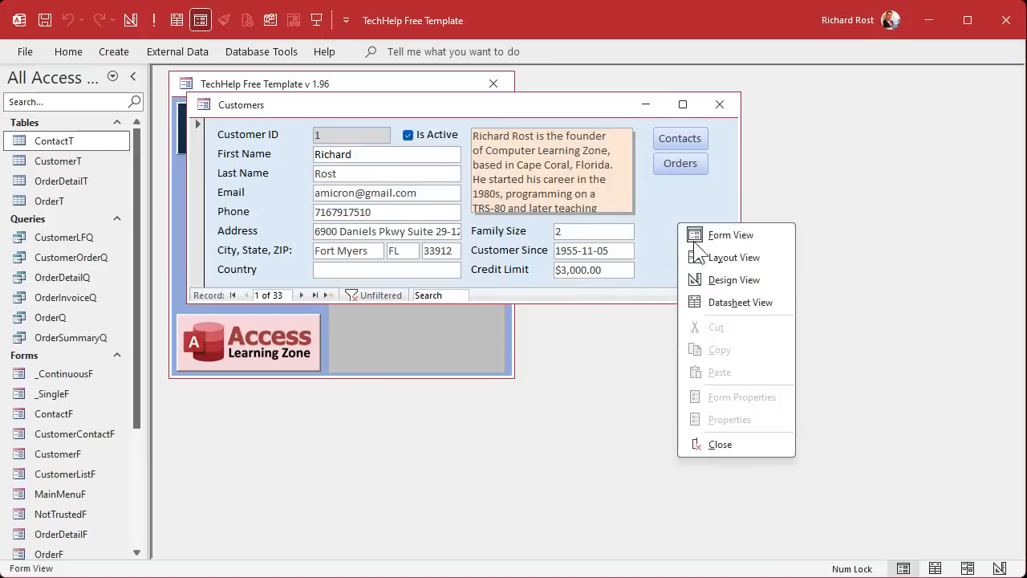
{"action": "left_click", "coordinate": [720, 285]}
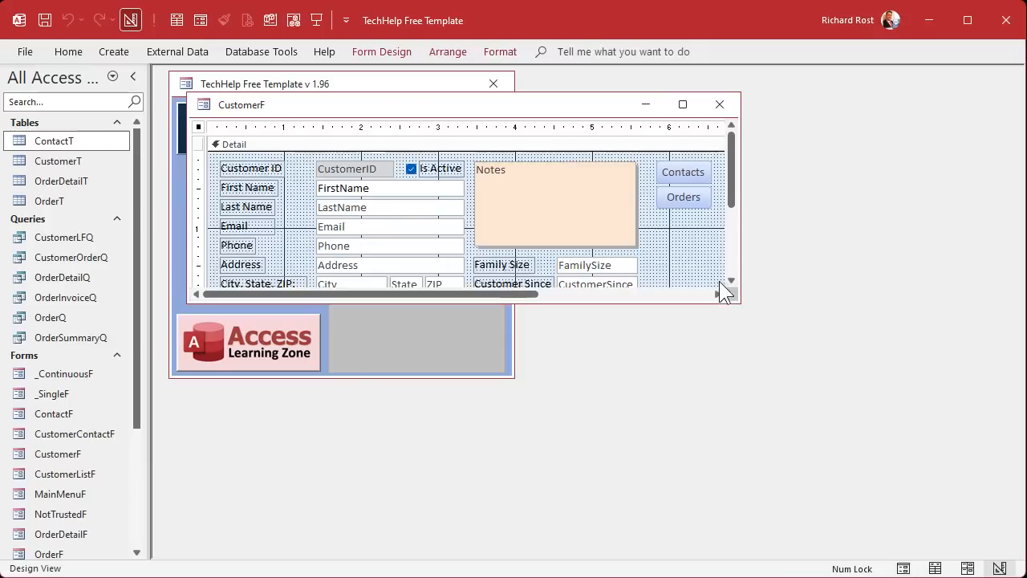
{"action": "left_click_drag", "start_coordinate": [731, 294], "coordinate": [809, 497]}
{"action": "left_click", "coordinate": [591, 307]}
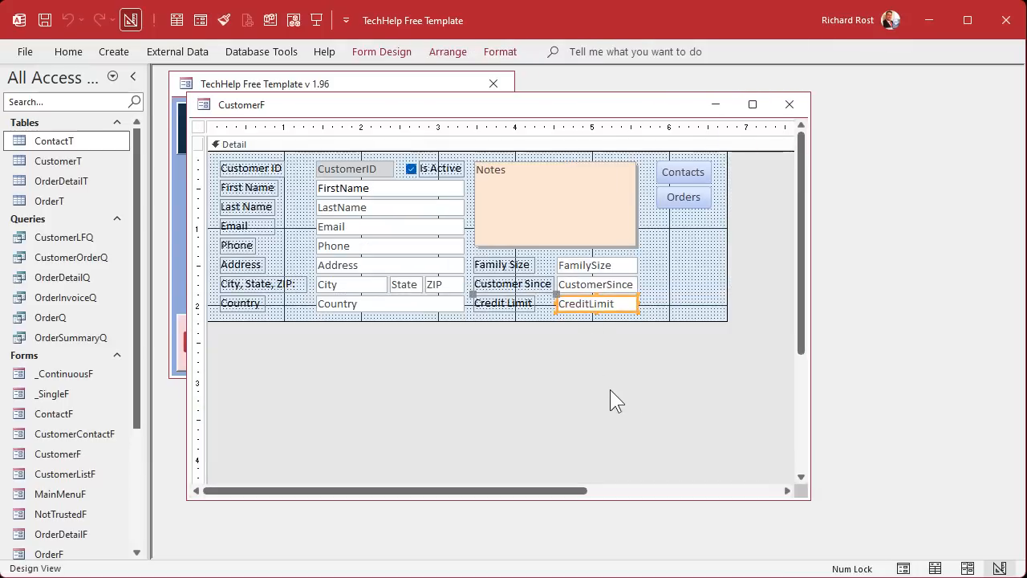
{"action": "key", "text": "ctrl+c"}
{"action": "key", "text": "ctrl+v"}
{"action": "left_click", "coordinate": [670, 357]}
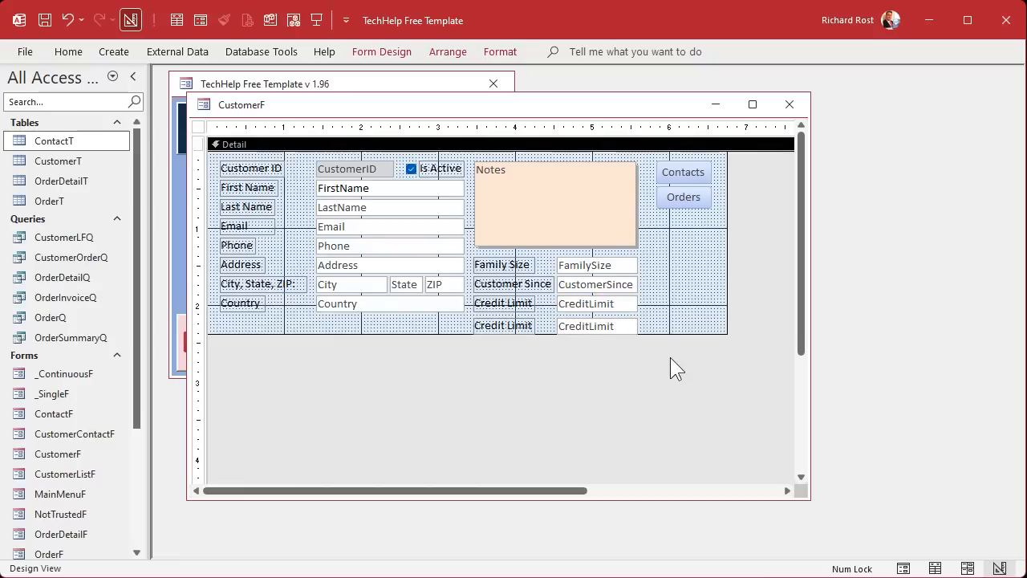
{"action": "left_click_drag", "start_coordinate": [672, 332], "coordinate": [672, 339]}
Step: Change the duplicated field's label to "Last Contact"
{"action": "left_click", "coordinate": [598, 326]}
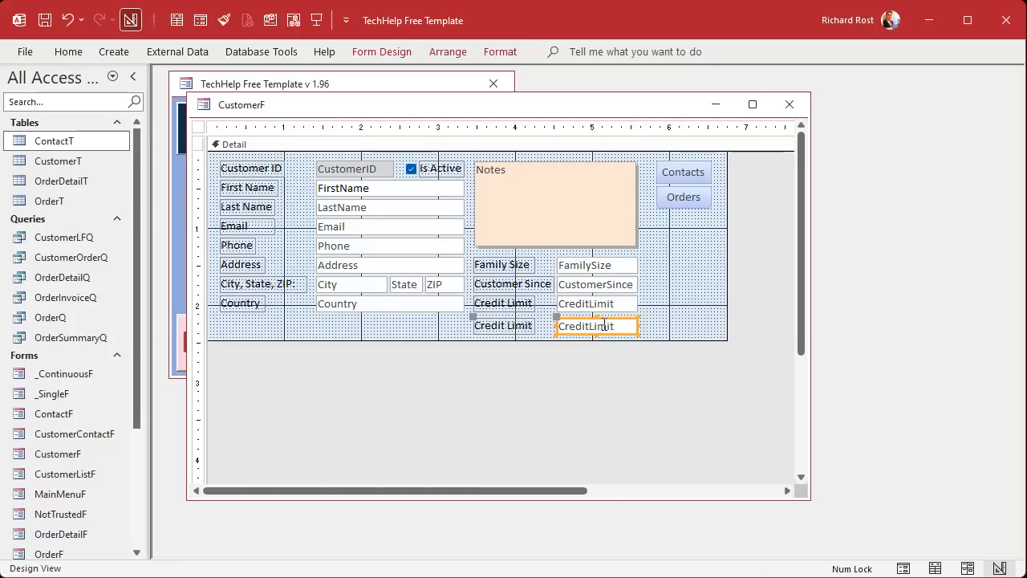
{"action": "left_click", "coordinate": [521, 325]}
{"action": "left_click", "coordinate": [493, 328]}
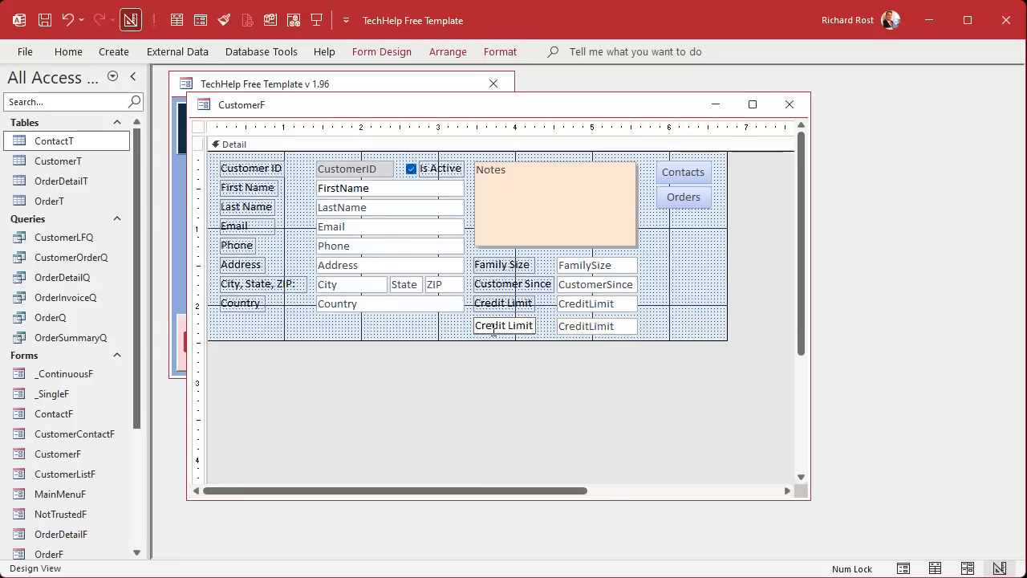
{"action": "key", "text": "ctrl+a"}
{"action": "type", "text": "LastContact"}
{"action": "key", "text": "Return"}
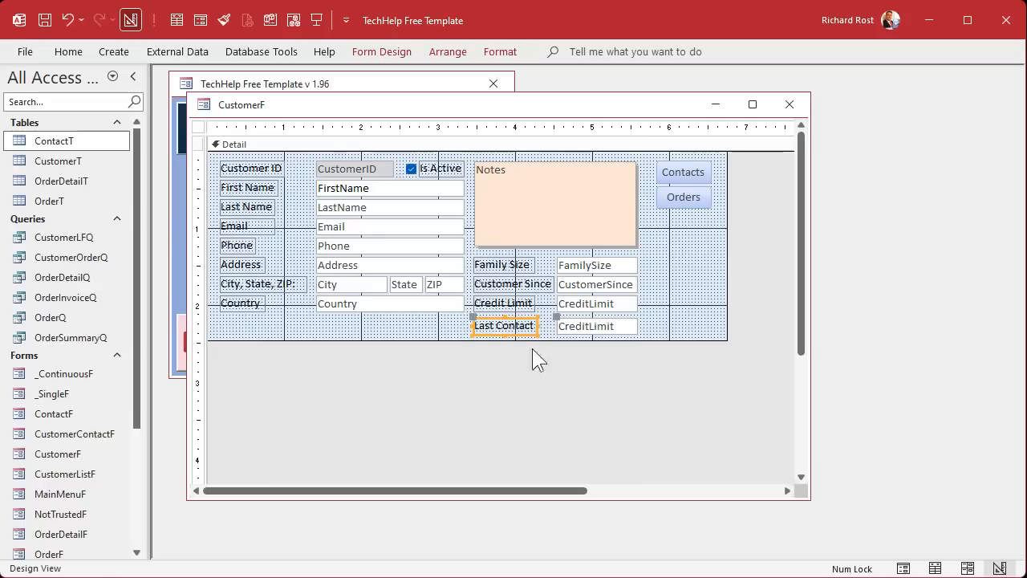
Step: Name the text box beside the Last Contact label LastContactDate
{"action": "left_click", "coordinate": [589, 328]}
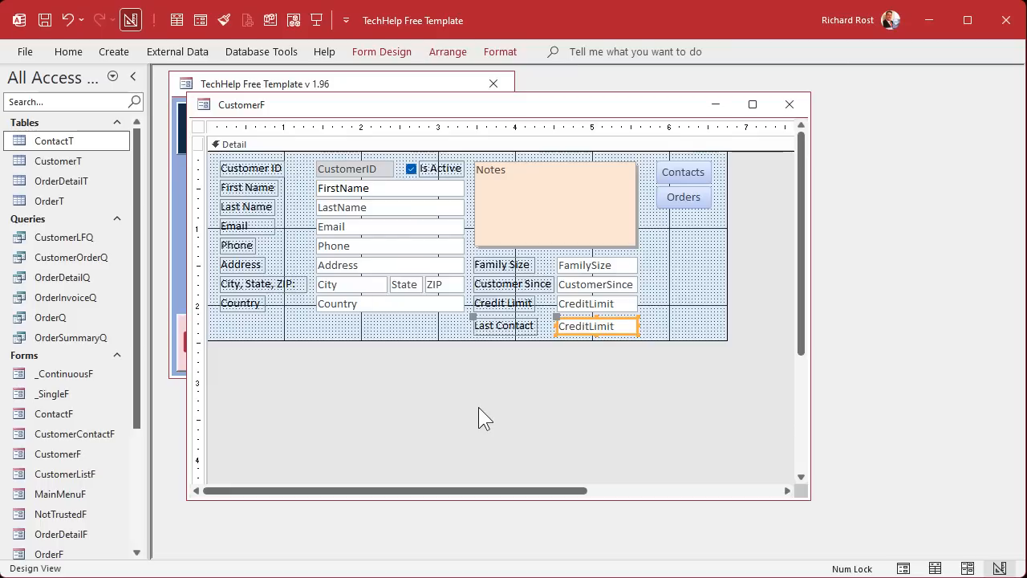
{"action": "double_click", "coordinate": [562, 328]}
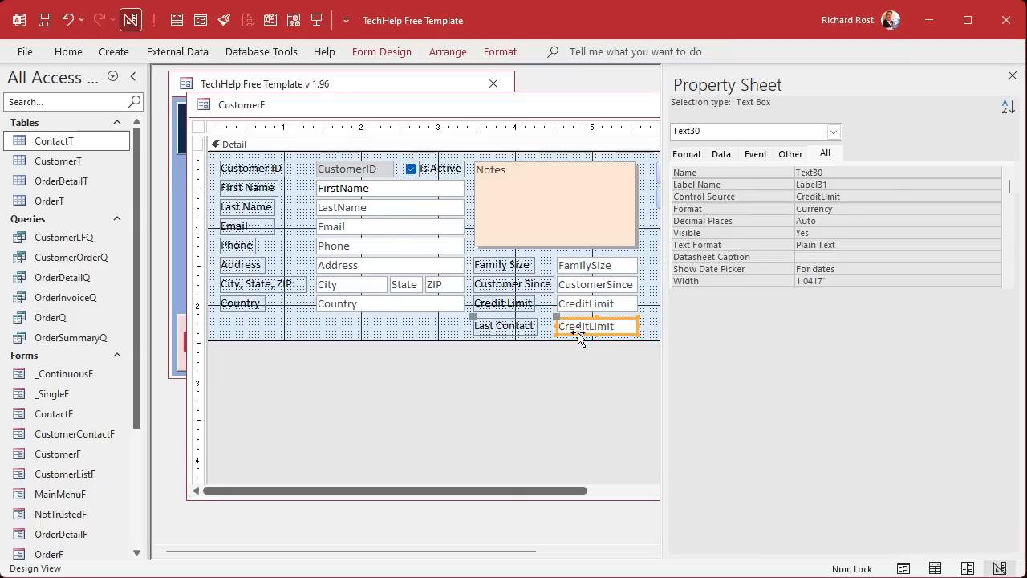
{"action": "left_click", "coordinate": [843, 165]}
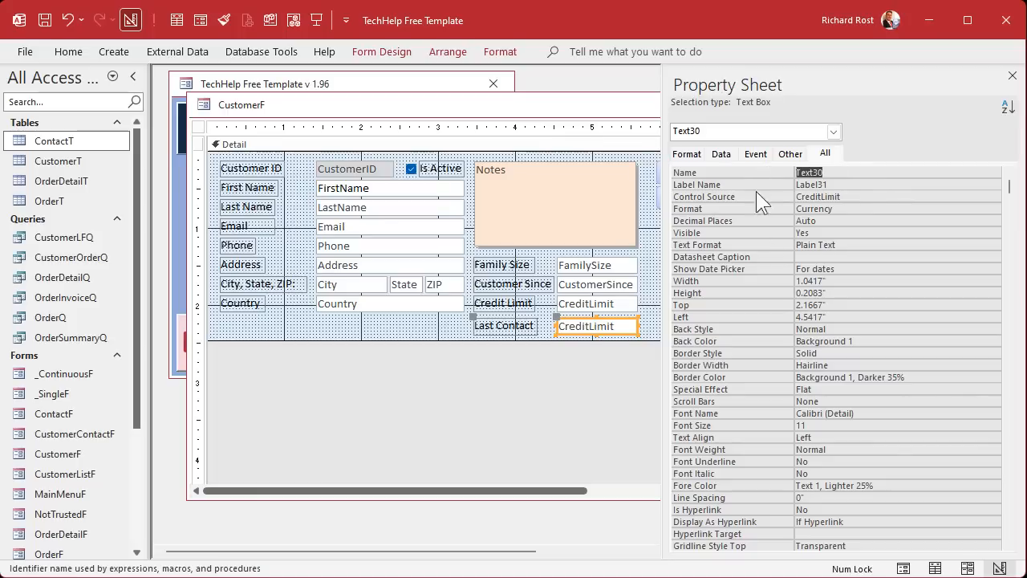
{"action": "type", "text": "LastContactDate"}
{"action": "key", "text": "Return"}
Step: Set the LastContactDate text box's format to Short Date
{"action": "key", "text": "Down"}
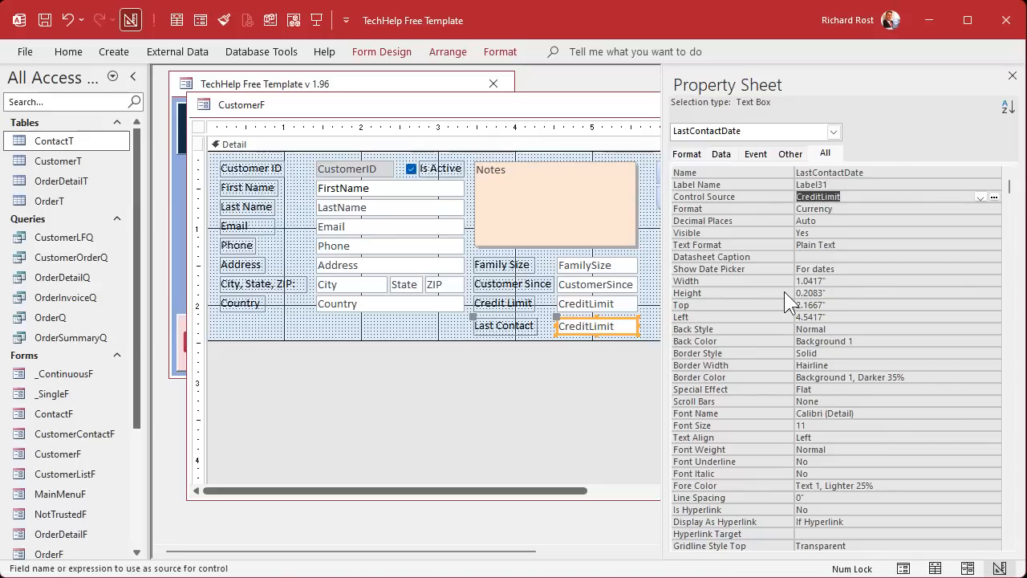
{"action": "key", "text": "Down"}
{"action": "type", "text": "sh"}
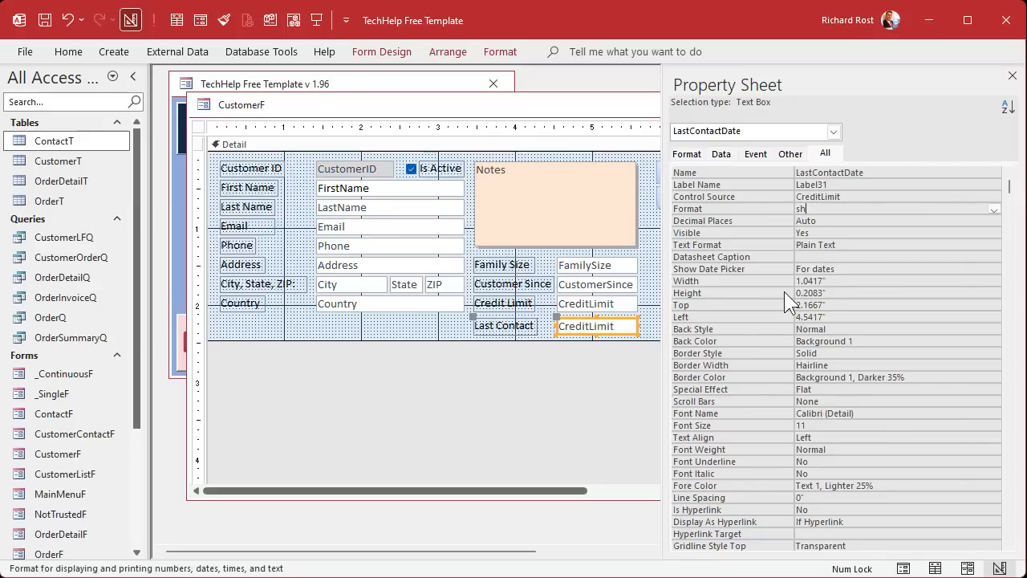
{"action": "key", "text": "BackSpace"}
{"action": "key", "text": "BackSpace"}
{"action": "type", "text": "shor"}
{"action": "key", "text": "Return"}
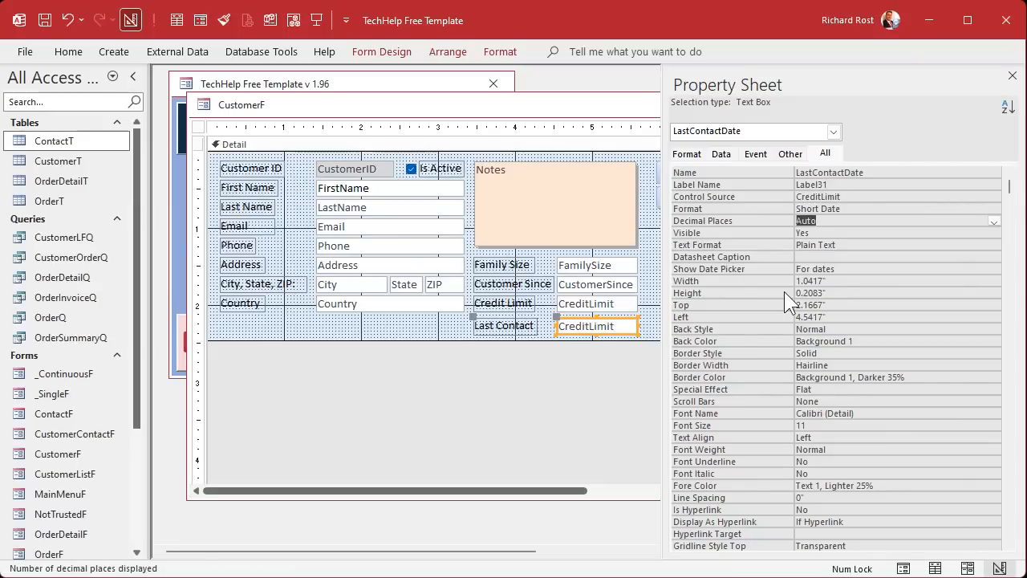
Step: Replace LastContactDate's control source with =DMax("ContactDate","ContactT","CustomerID=" & CustomerID) in the enlarged expression editor
{"action": "left_click", "coordinate": [882, 199]}
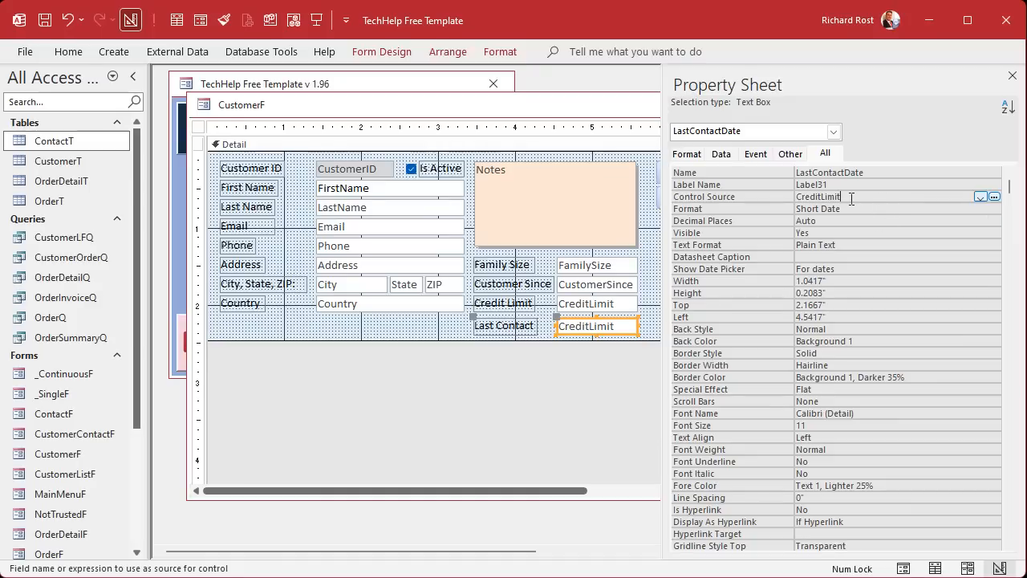
{"action": "left_click_drag", "start_coordinate": [851, 199], "coordinate": [796, 199]}
{"action": "key", "text": "BackSpace"}
{"action": "key", "text": "shift+F2"}
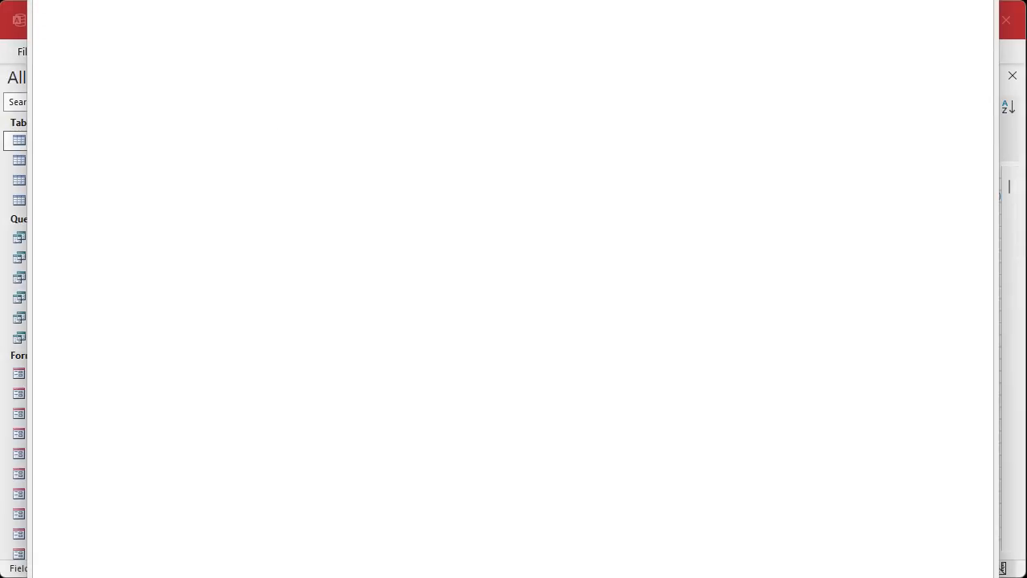
{"action": "left_click_drag", "start_coordinate": [715, 1], "coordinate": [715, 110]}
{"action": "left_click_drag", "start_coordinate": [714, 577], "coordinate": [715, 470]}
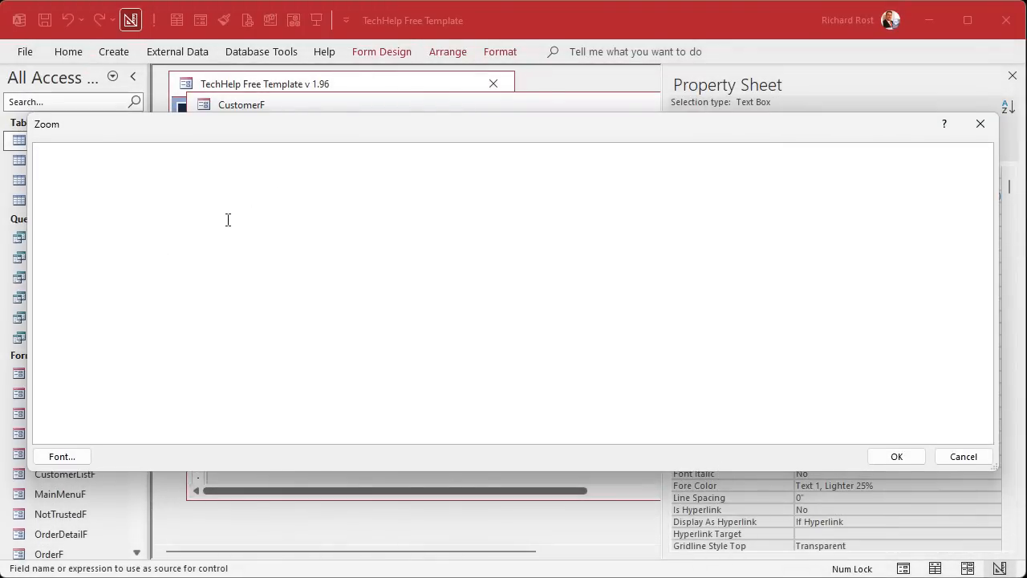
{"action": "type", "text": "=DMax"}
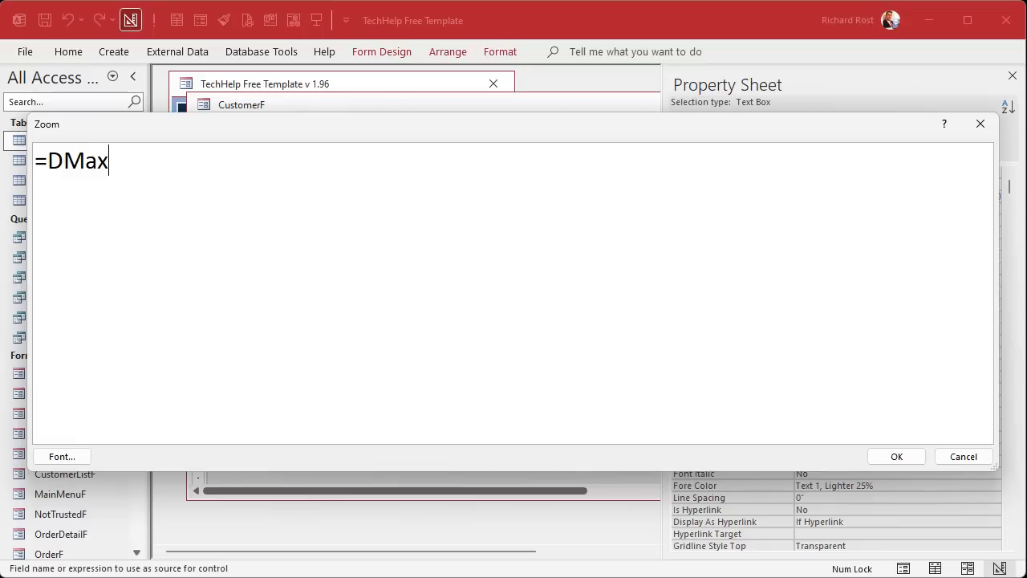
{"action": "type", "text": "(\"ContactDate\""}
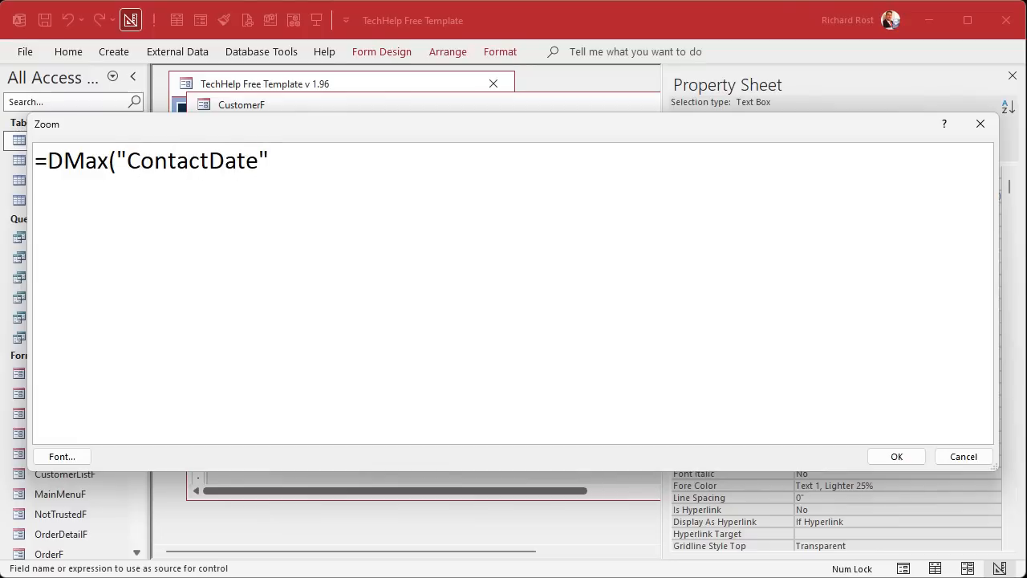
{"action": "type", "text": ",\"ContactT\",\""}
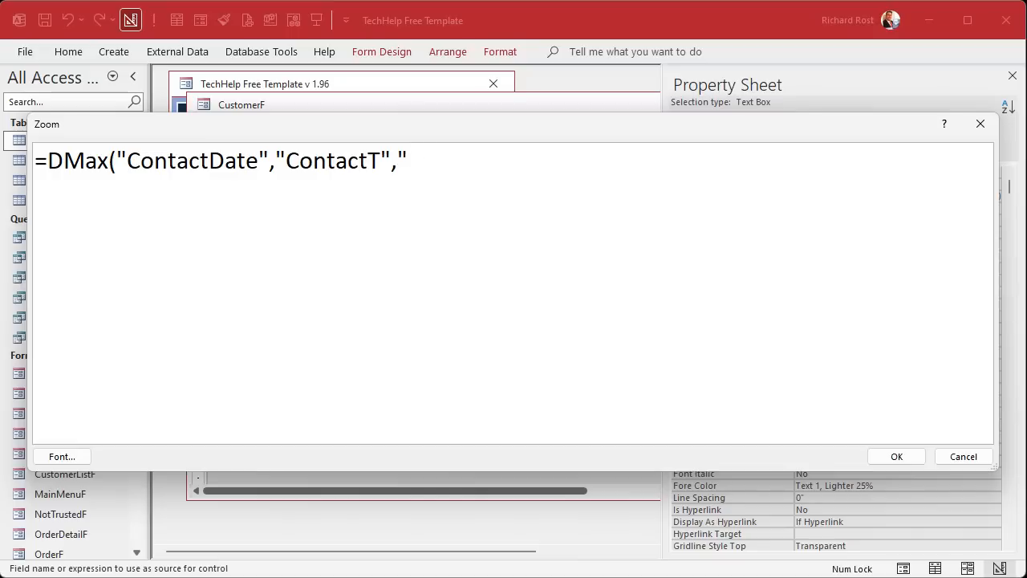
{"action": "type", "text": "CustomerID"}
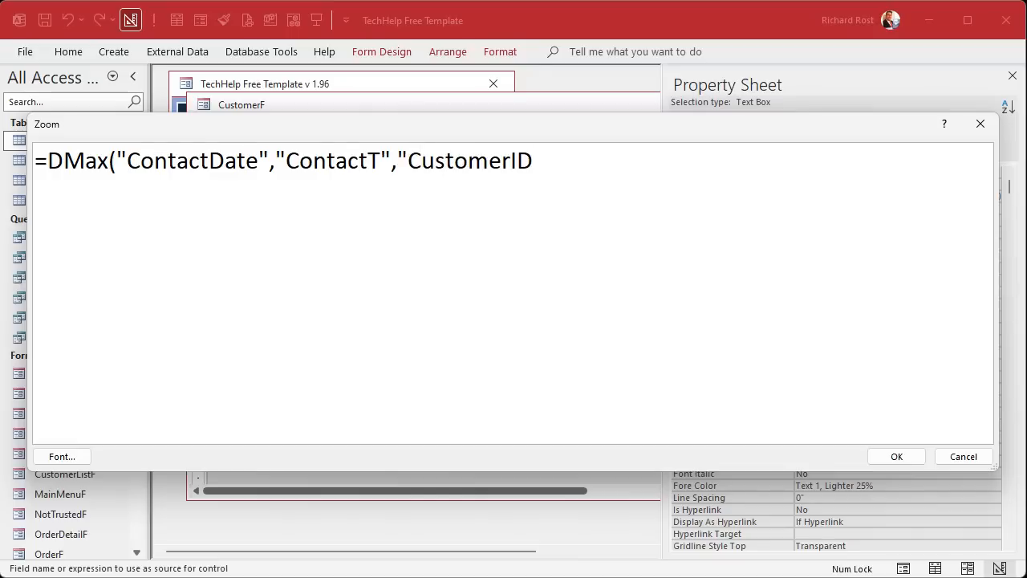
{"action": "type", "text": "=\" & CustomerID)"}
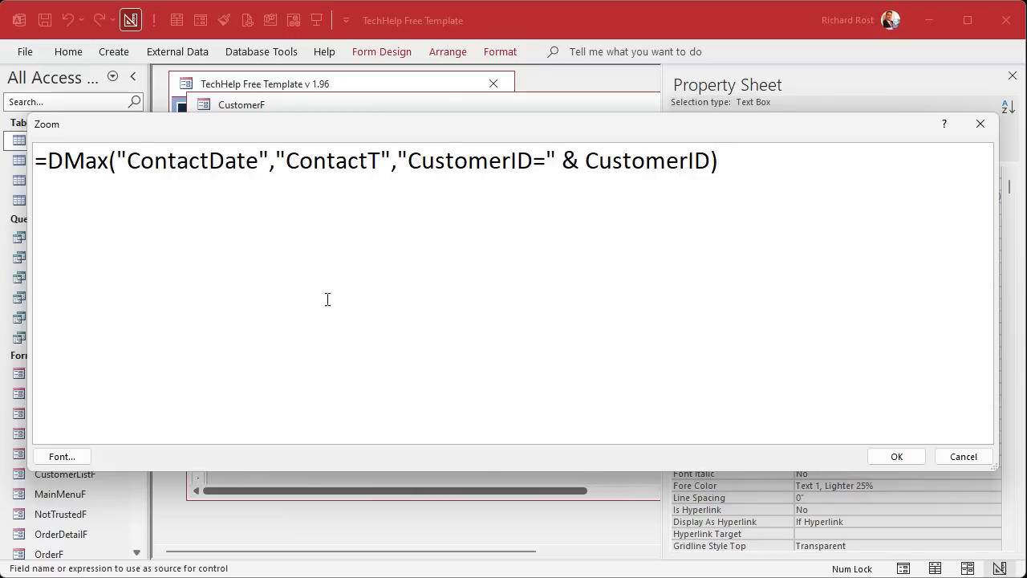
Step: Wrap the DMax expression in NZ with an empty string "" as the fallback and apply it
{"action": "double_click", "coordinate": [626, 163]}
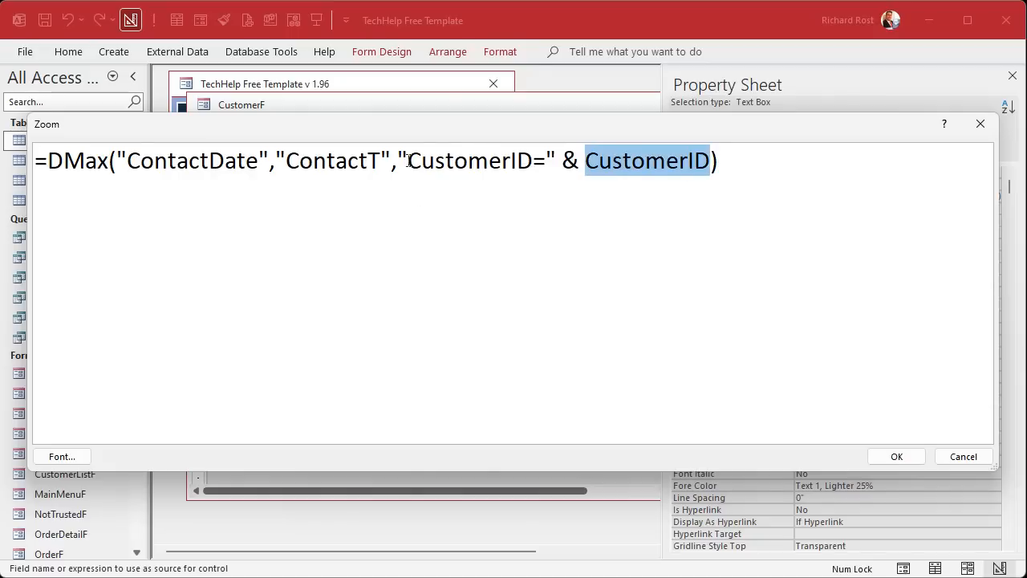
{"action": "left_click", "coordinate": [550, 159]}
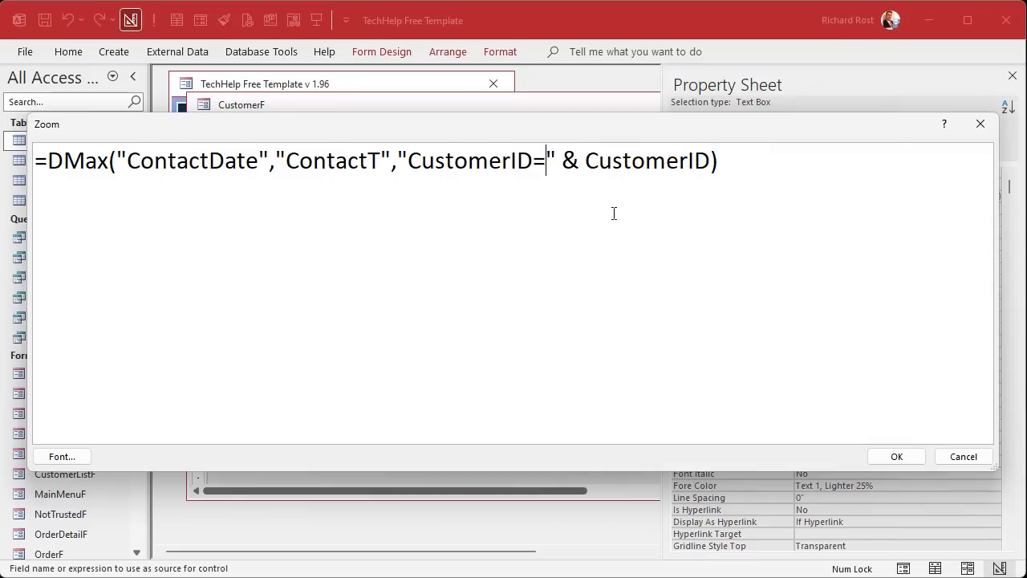
{"action": "left_click", "coordinate": [49, 158]}
{"action": "type", "text": "NZ"}
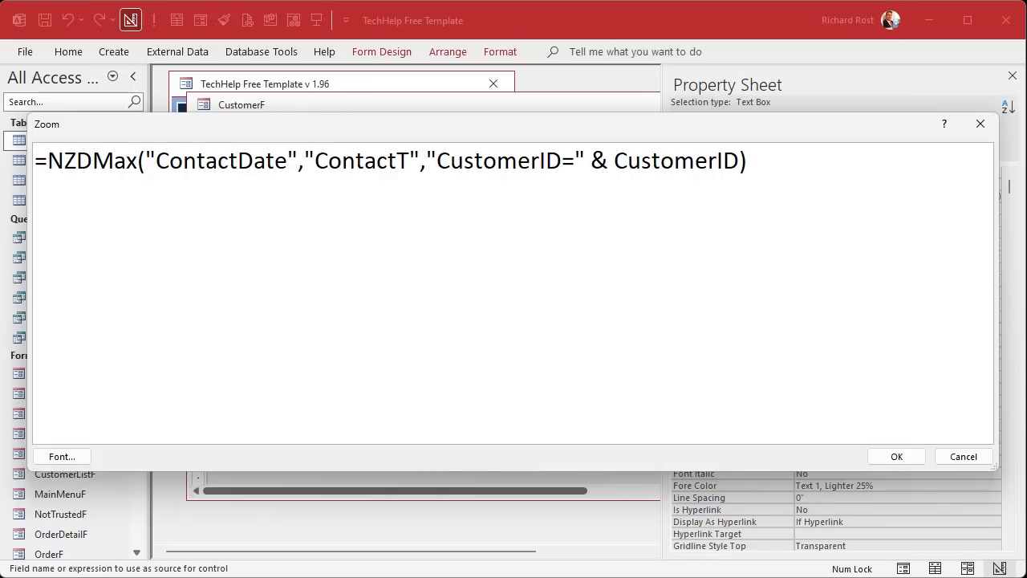
{"action": "type", "text": "("}
{"action": "key", "text": "End"}
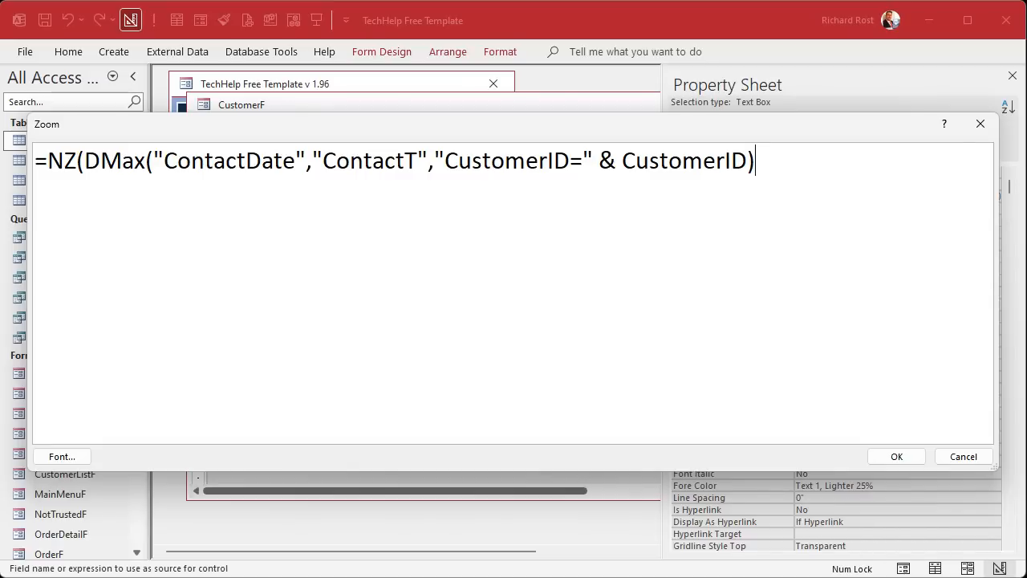
{"action": "type", "text": ",\"\")"}
{"action": "left_click", "coordinate": [897, 456]}
Step: Close the property sheet and CustomerF's design, and reopen the customer form to check the Last Contact field
{"action": "left_click", "coordinate": [1012, 77]}
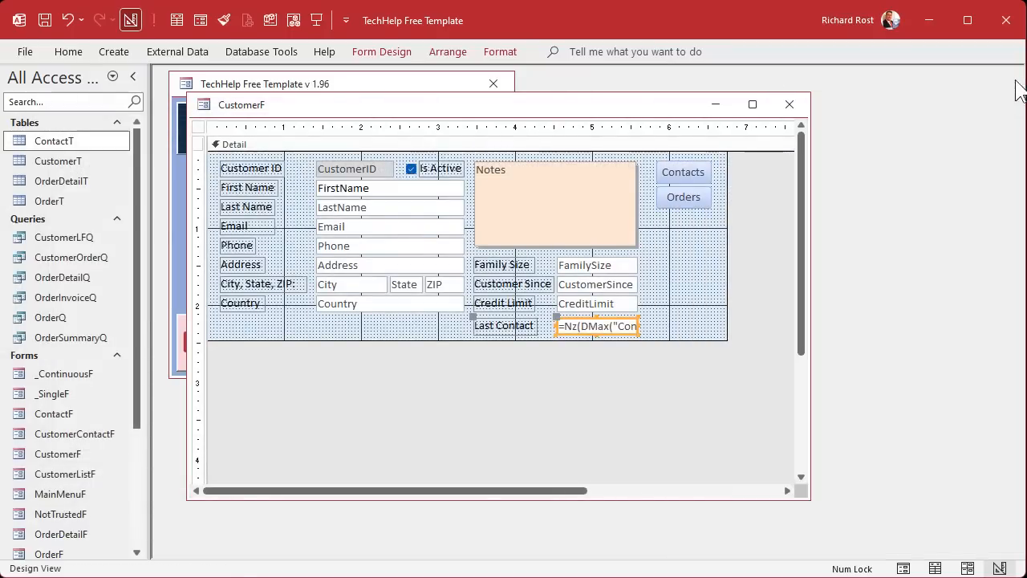
{"action": "left_click", "coordinate": [789, 104]}
{"action": "left_click", "coordinate": [222, 201]}
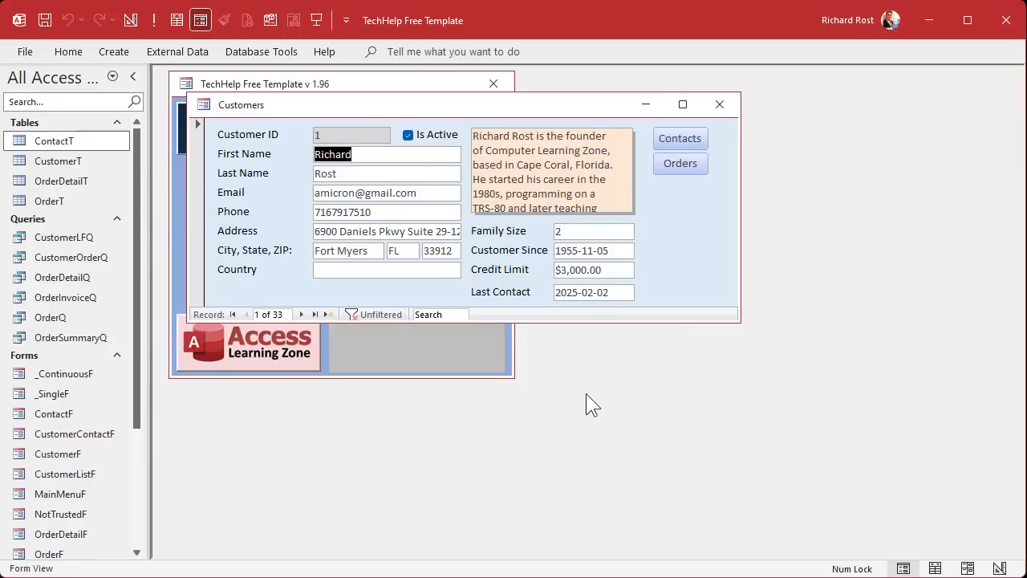
Step: Close the customer form and open the Customer List form
{"action": "left_click", "coordinate": [719, 105]}
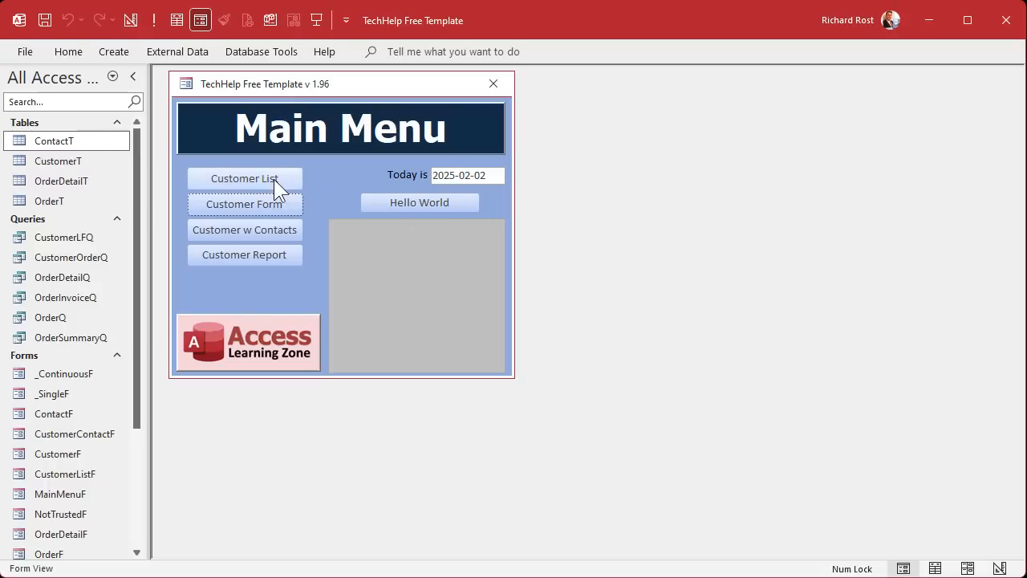
{"action": "left_click", "coordinate": [280, 205]}
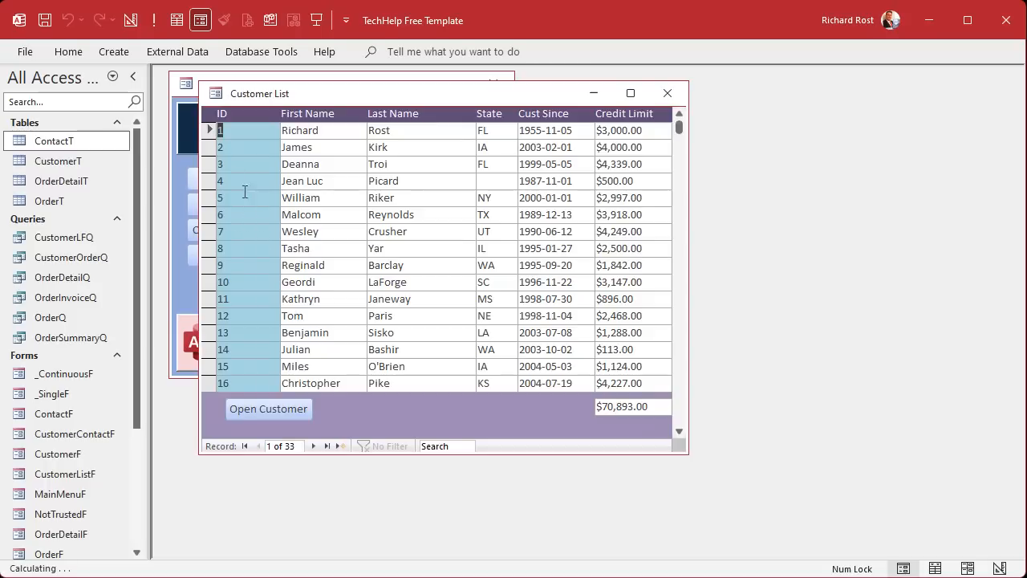
Step: Open customer 4 from the Customer List, view that customer's contacts, and close the Contacts form
{"action": "double_click", "coordinate": [238, 180]}
{"action": "left_click", "coordinate": [680, 138]}
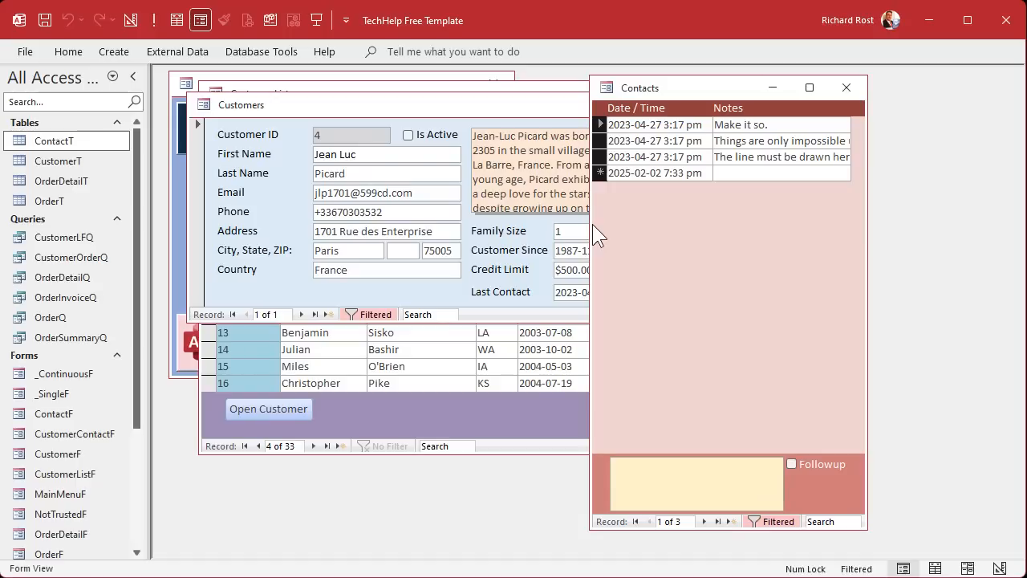
{"action": "left_click", "coordinate": [845, 87]}
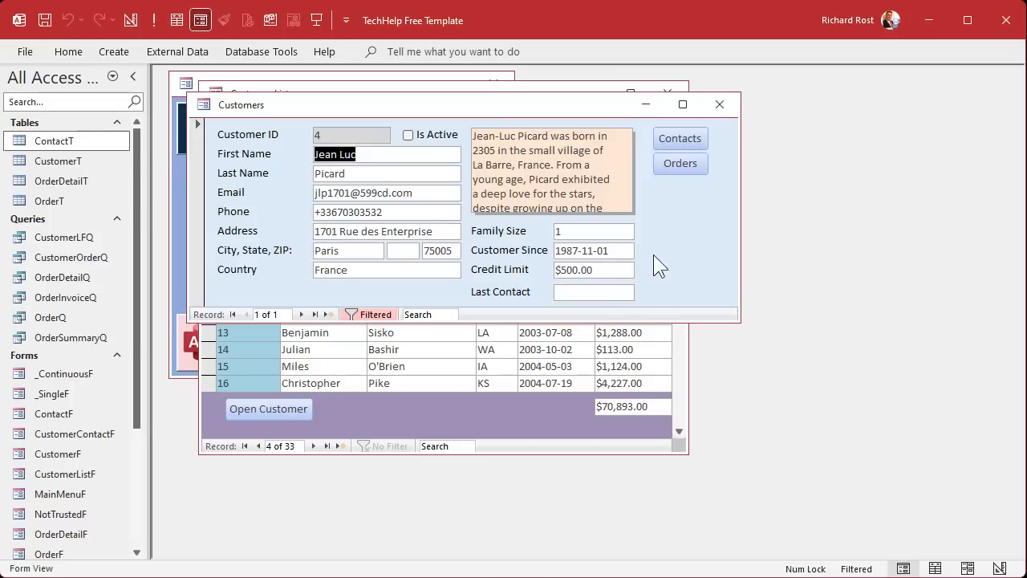
Step: Fill the Last Contact text box on CustomerF with light gray (#D8D8D8) in Design View, and close the form and the Customer List
{"action": "right_click", "coordinate": [654, 206]}
{"action": "left_click", "coordinate": [686, 261]}
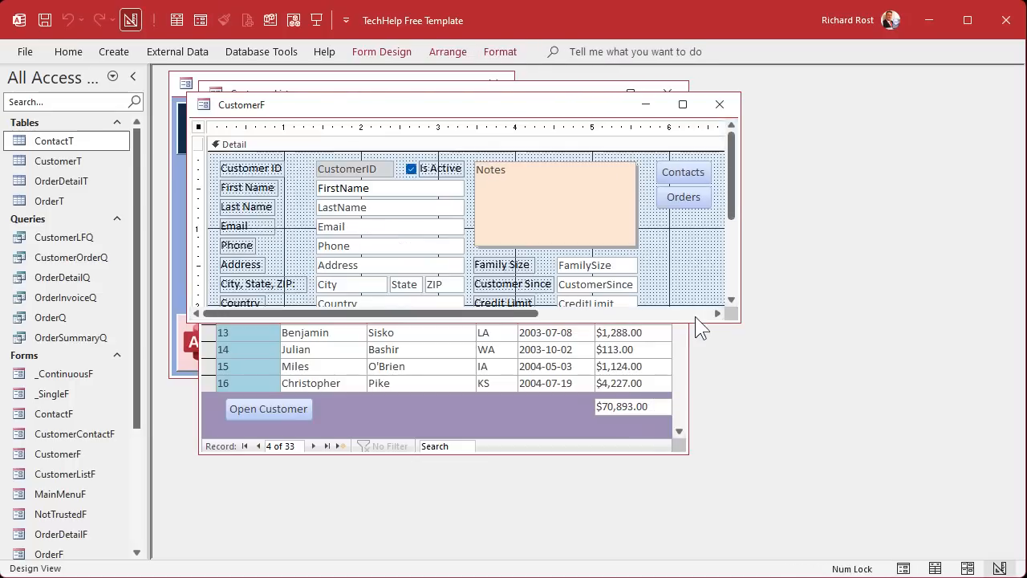
{"action": "left_click_drag", "start_coordinate": [702, 322], "coordinate": [702, 454]}
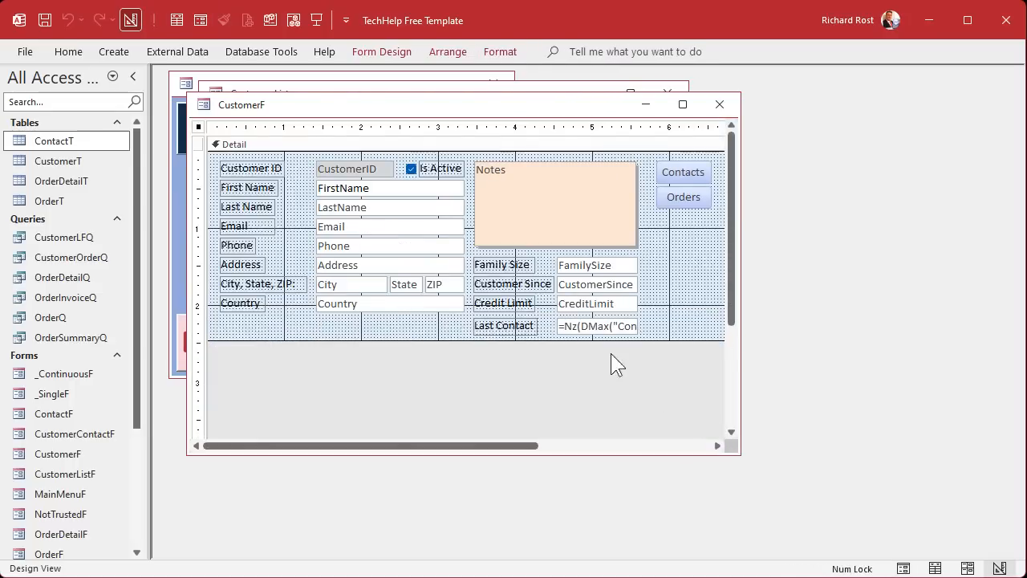
{"action": "left_click", "coordinate": [594, 326]}
{"action": "left_click", "coordinate": [493, 54]}
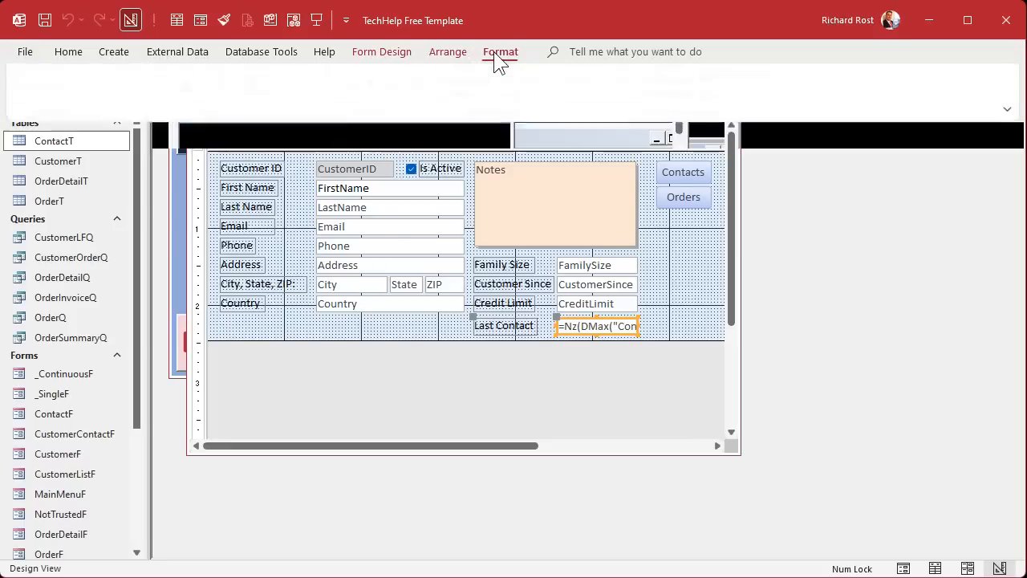
{"action": "left_click", "coordinate": [246, 109]}
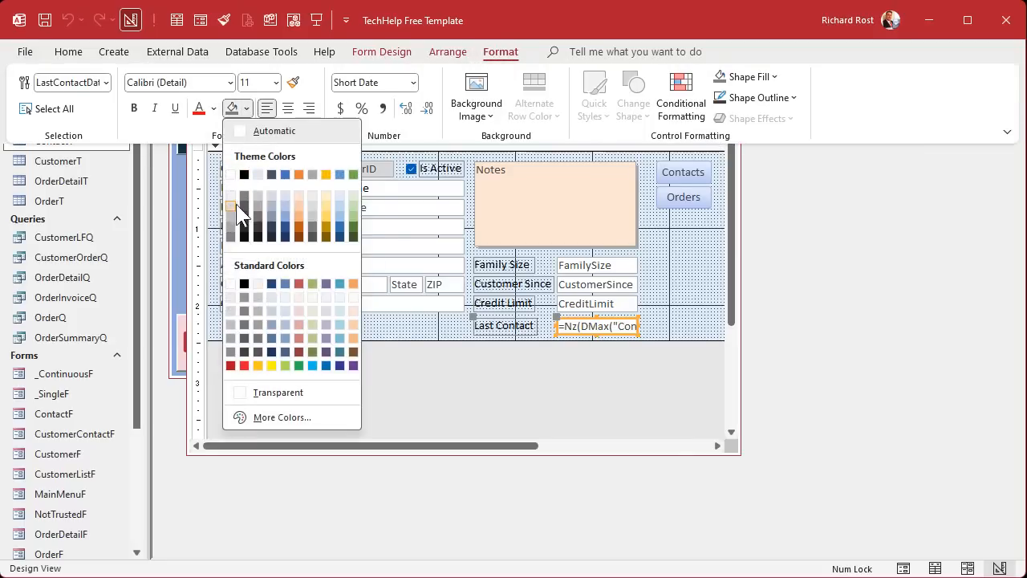
{"action": "left_click", "coordinate": [229, 310]}
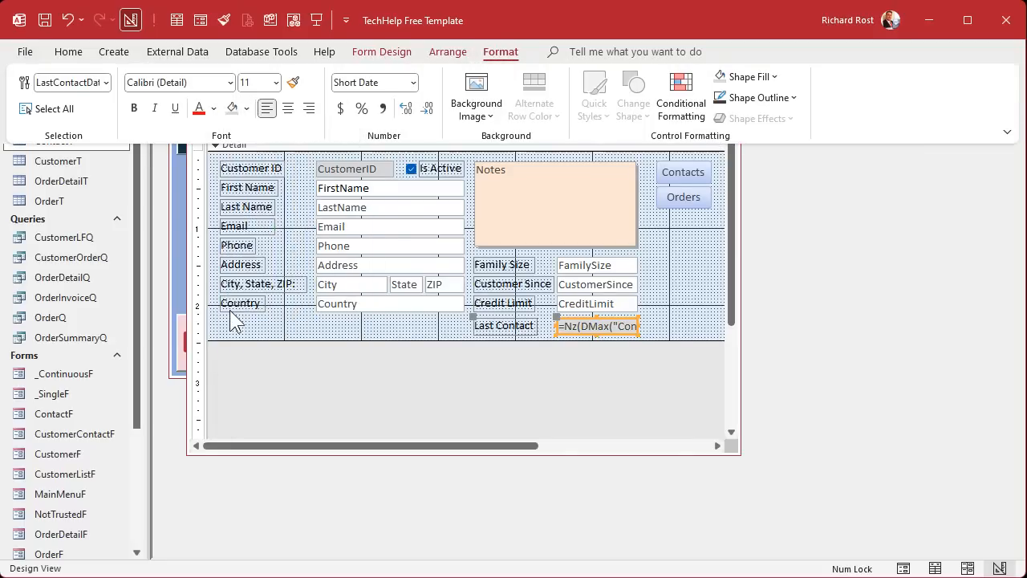
{"action": "left_click", "coordinate": [330, 166]}
{"action": "left_click", "coordinate": [701, 274]}
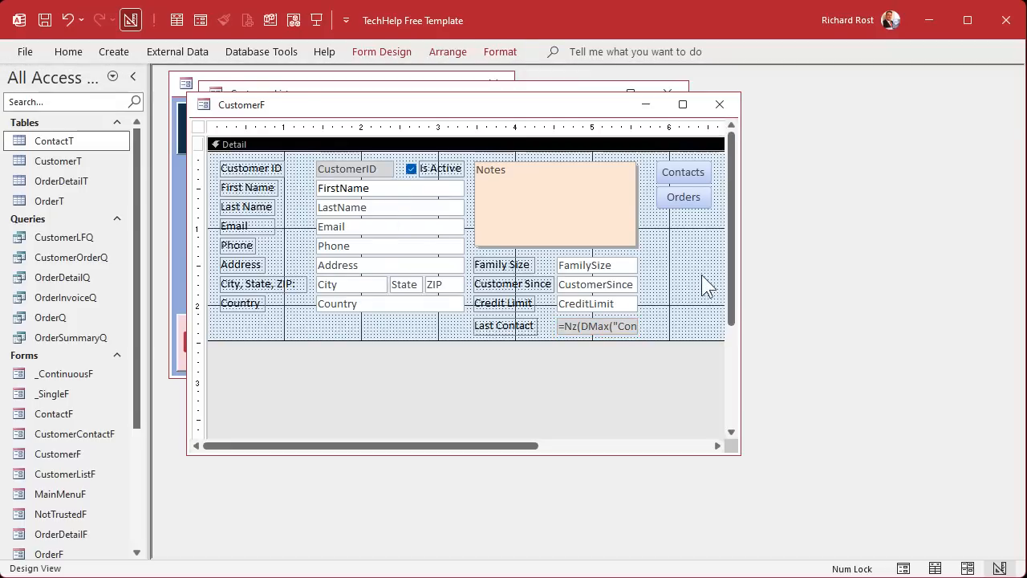
{"action": "left_click", "coordinate": [719, 104]}
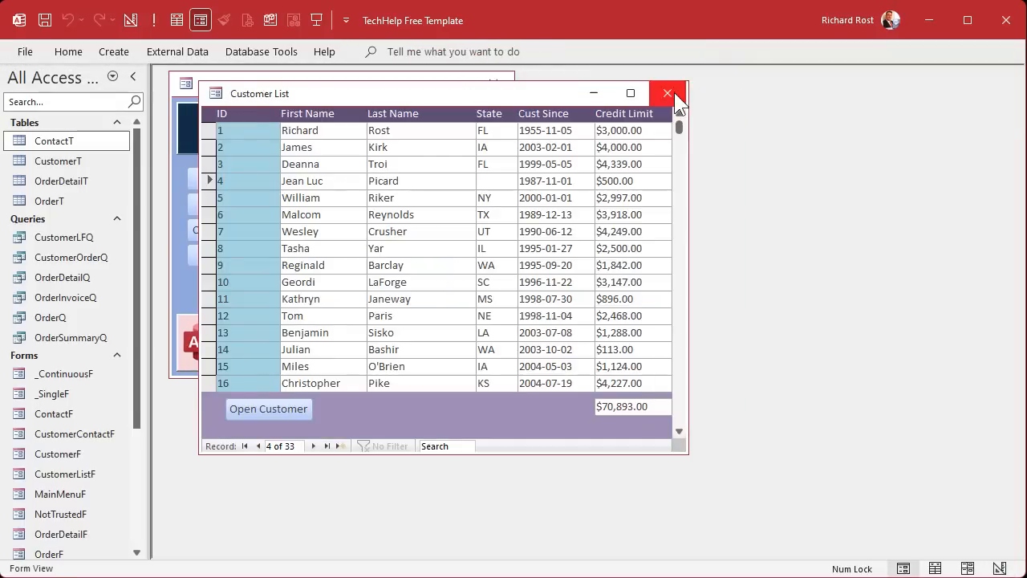
{"action": "left_click", "coordinate": [676, 96]}
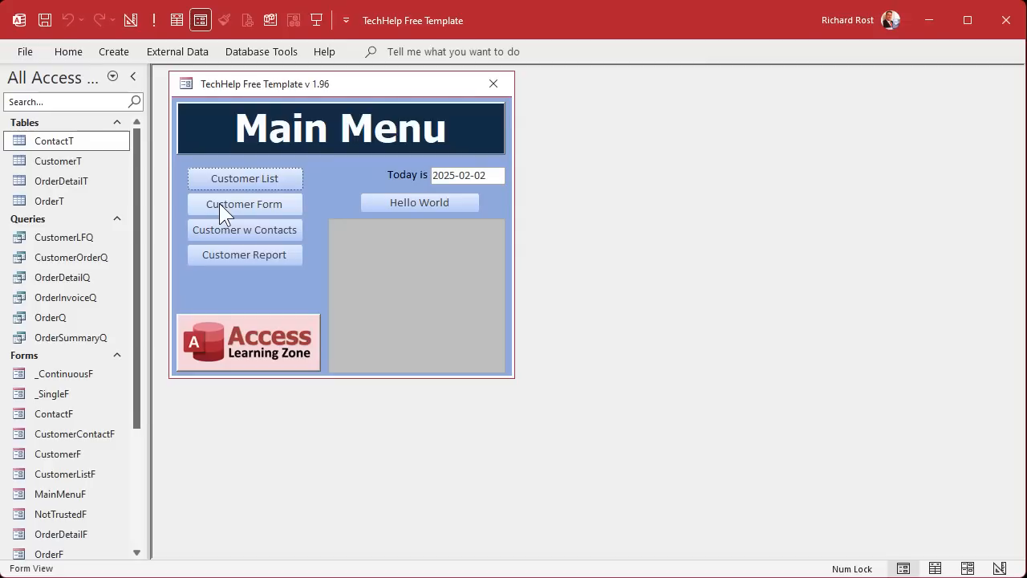
Step: Open the OrderT table and examine its CustomerID and OrderDate fields
{"action": "double_click", "coordinate": [62, 202]}
{"action": "left_click_drag", "start_coordinate": [298, 120], "coordinate": [306, 90]}
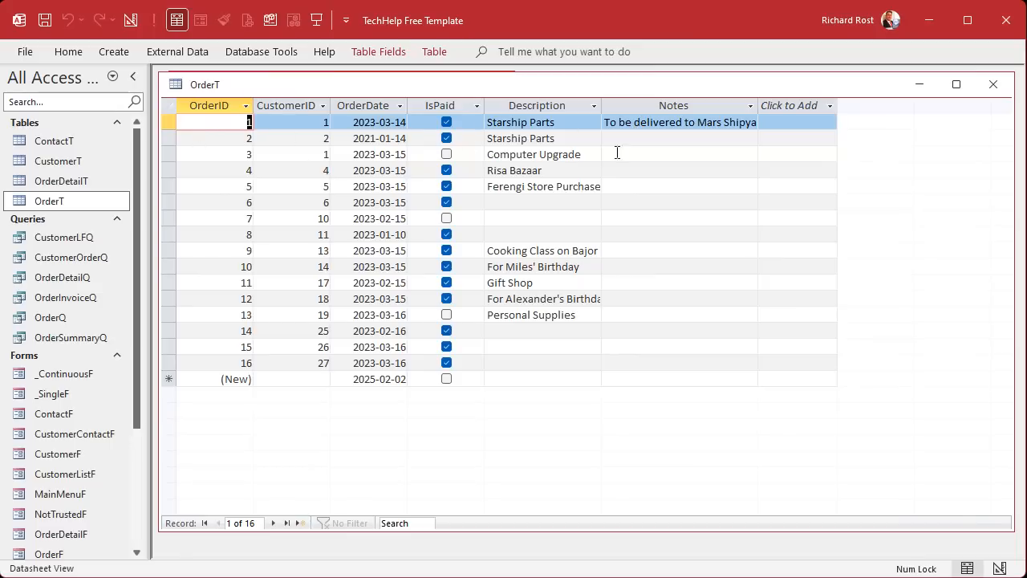
{"action": "left_click_drag", "start_coordinate": [401, 87], "coordinate": [402, 90]}
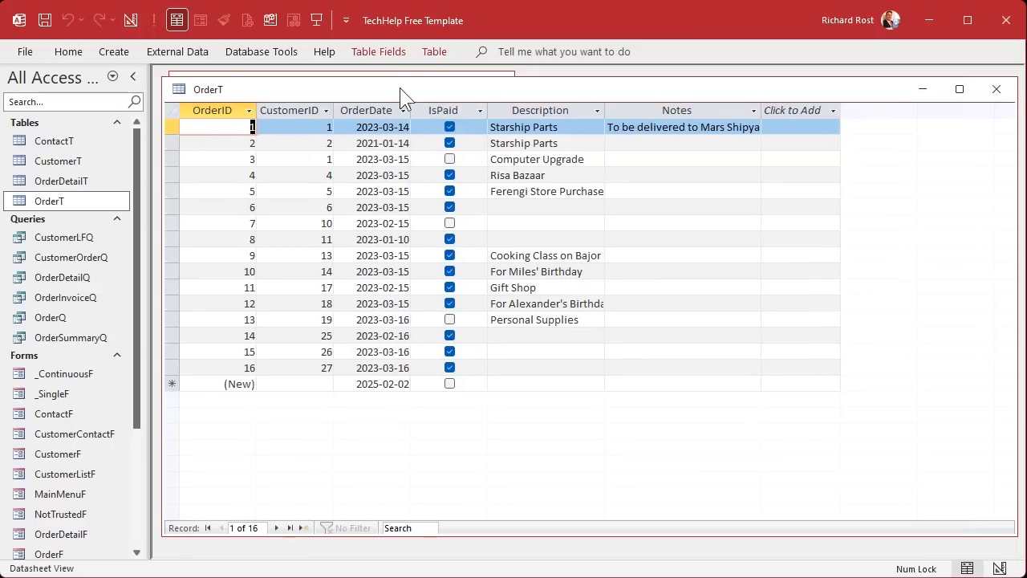
Step: Open CustomerF in Design View and duplicate the Last Contact text box and label directly beneath the original
{"action": "left_click", "coordinate": [358, 72]}
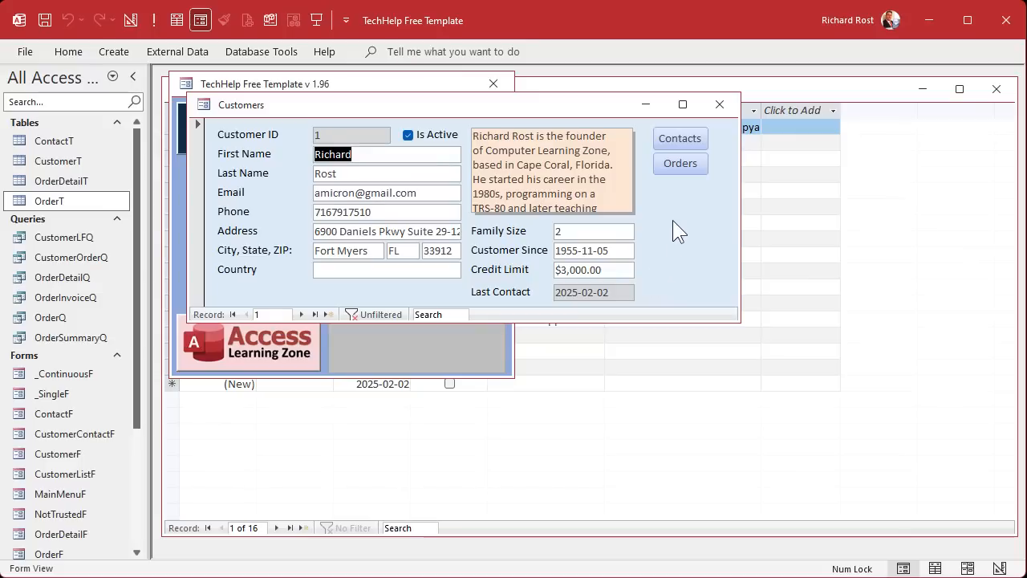
{"action": "right_click", "coordinate": [672, 220]}
{"action": "left_click", "coordinate": [715, 276]}
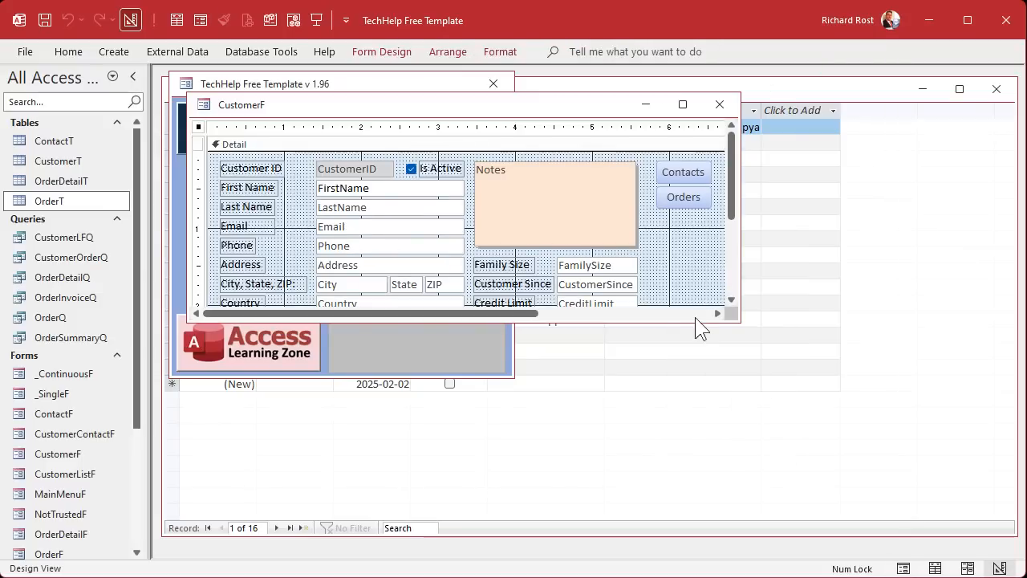
{"action": "left_click_drag", "start_coordinate": [696, 322], "coordinate": [681, 467]}
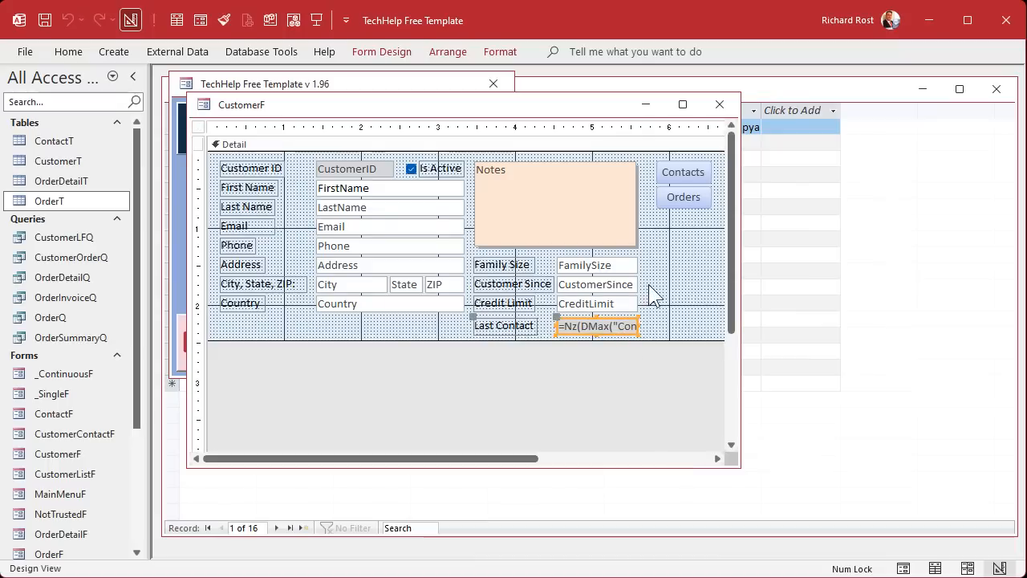
{"action": "key", "text": "ctrl+v"}
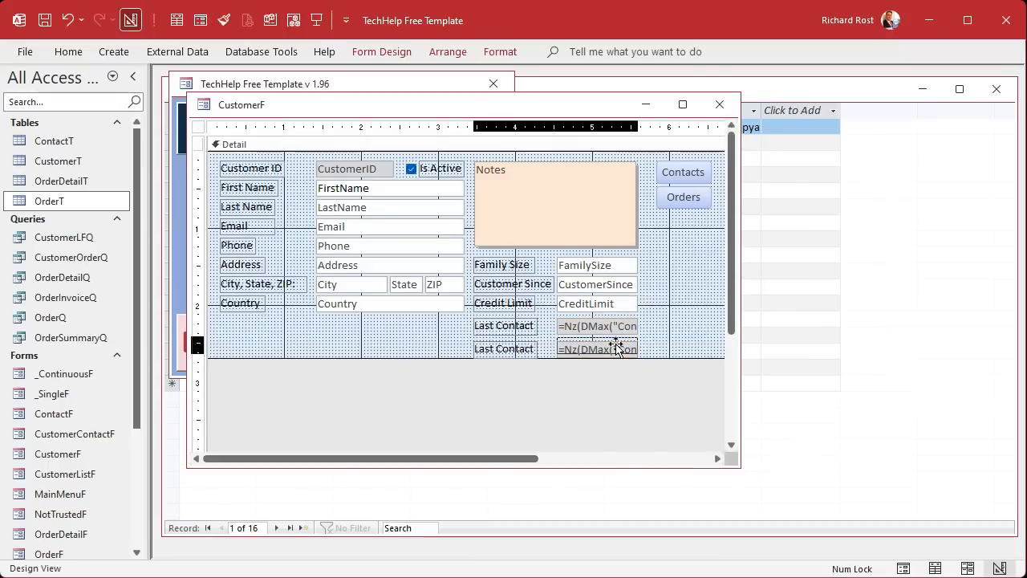
{"action": "left_click_drag", "start_coordinate": [616, 351], "coordinate": [615, 346]}
Step: Change the duplicated label's caption to Last Order
{"action": "left_click", "coordinate": [495, 345]}
{"action": "left_click", "coordinate": [495, 345]}
{"action": "left_click_drag", "start_coordinate": [496, 345], "coordinate": [600, 353]}
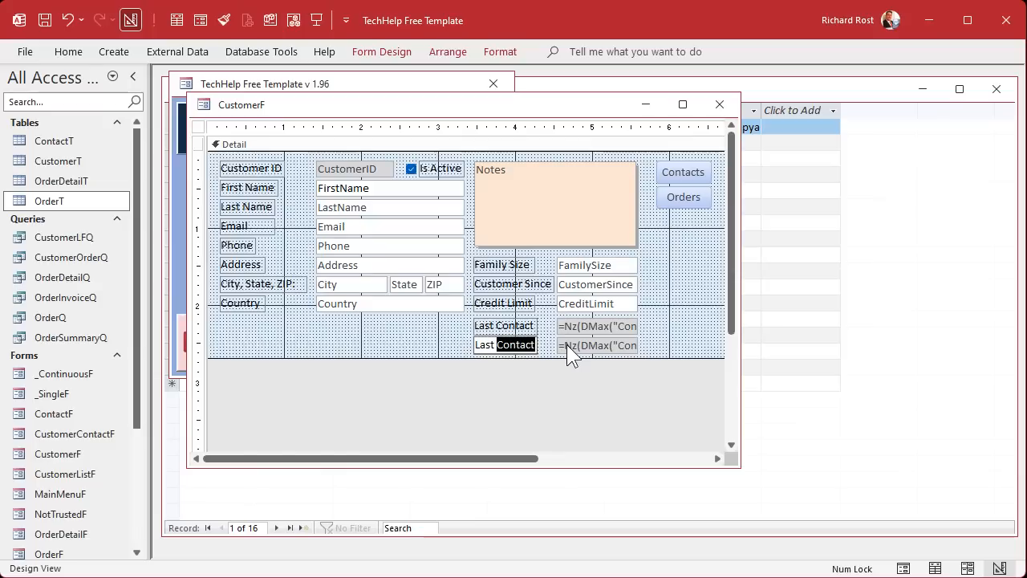
{"action": "type", "text": "Order"}
{"action": "key", "text": "Return"}
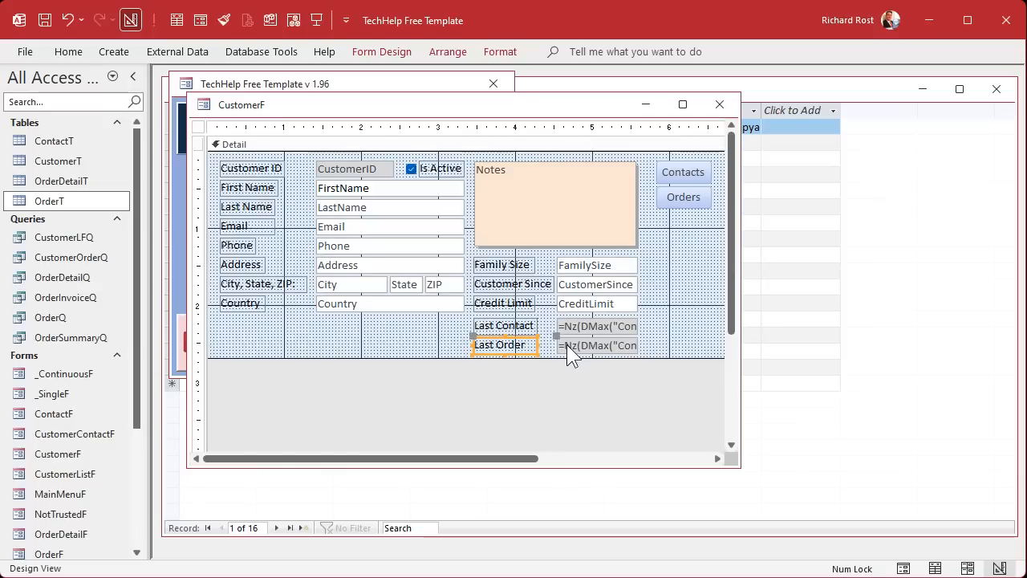
Step: Name the text box beside the Last Order label LastOrderDate
{"action": "double_click", "coordinate": [566, 345]}
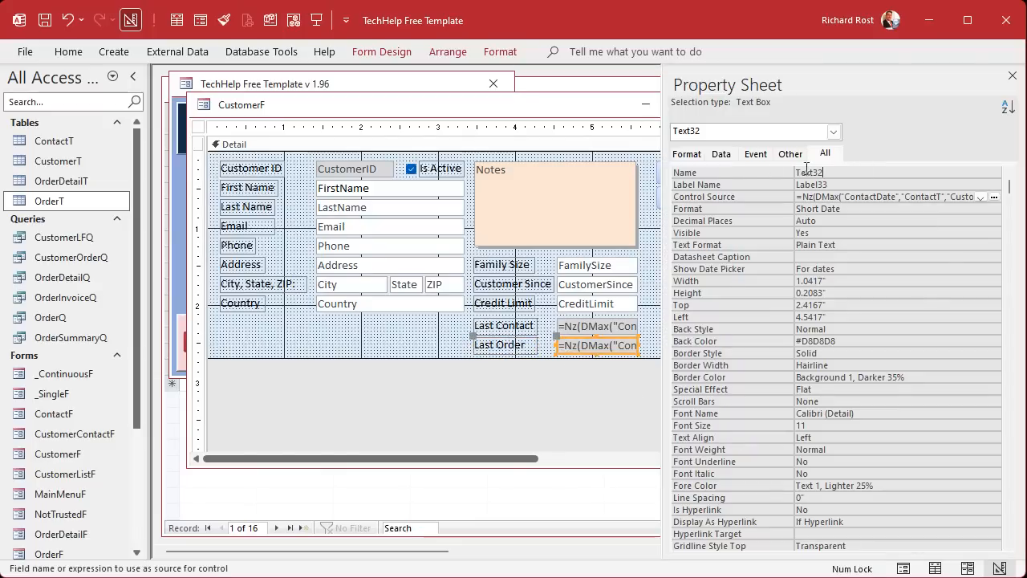
{"action": "double_click", "coordinate": [806, 170]}
{"action": "type", "text": "LastOrde"}
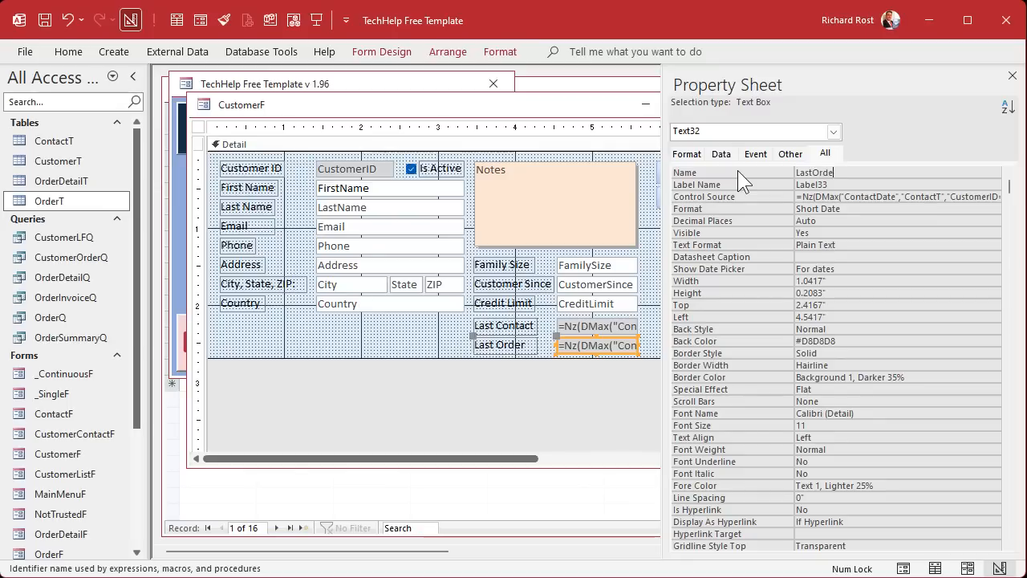
{"action": "type", "text": "rDate"}
{"action": "key", "text": "Return"}
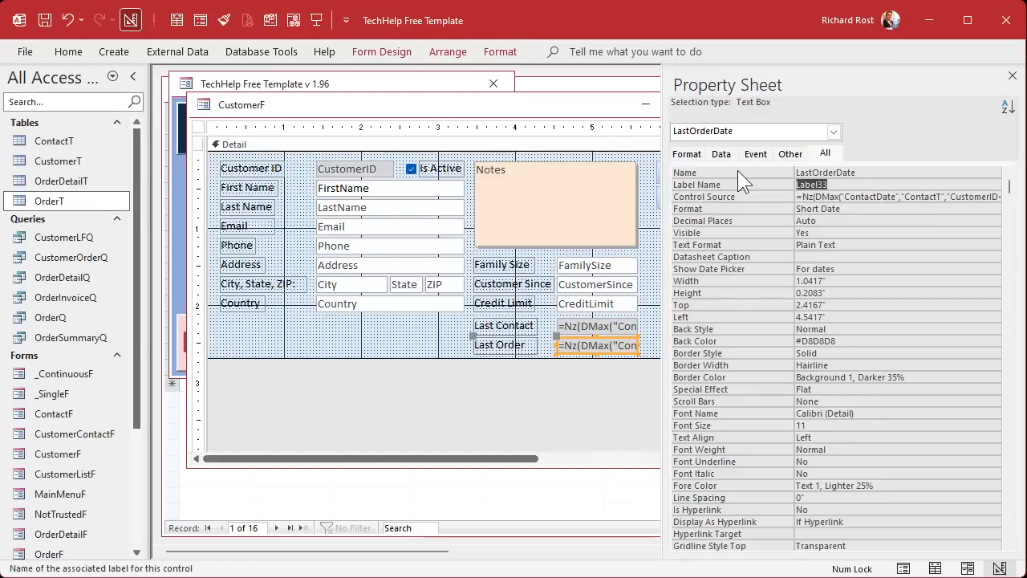
Step: Set LastOrderDate's control source to =Nz(DMax("OrderDate","OrderT","CustomerID=" & [CustomerID]),"") in the enlarged expression editor
{"action": "key", "text": "Down"}
{"action": "left_click", "coordinate": [887, 196]}
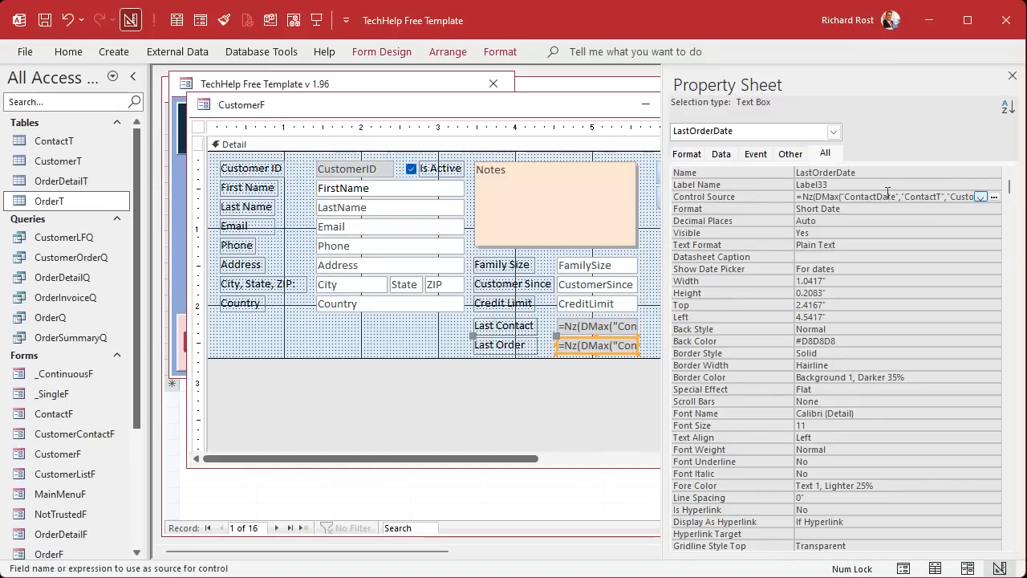
{"action": "key", "text": "shift+F2"}
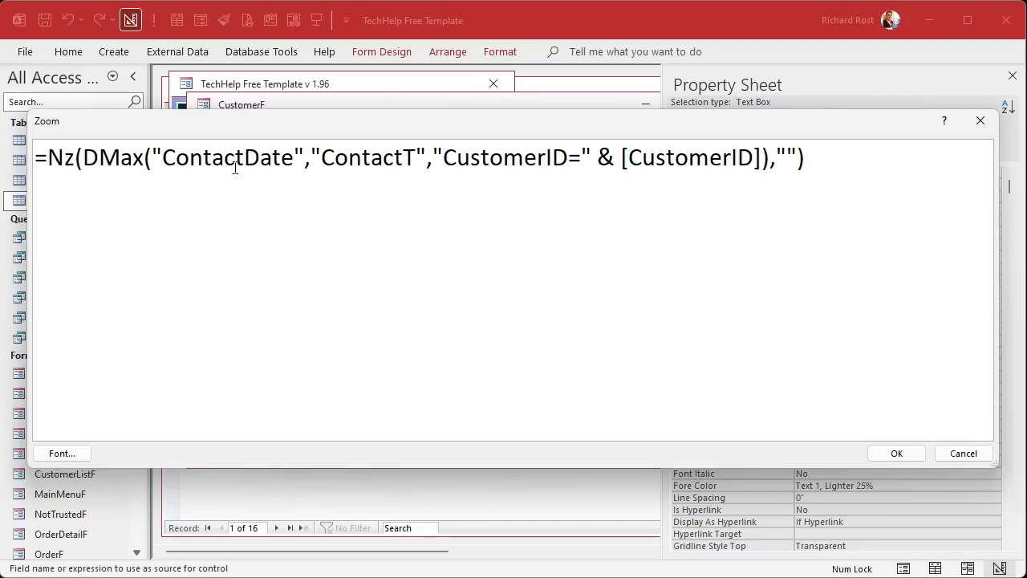
{"action": "double_click", "coordinate": [234, 159]}
{"action": "type", "text": "OrderDate"}
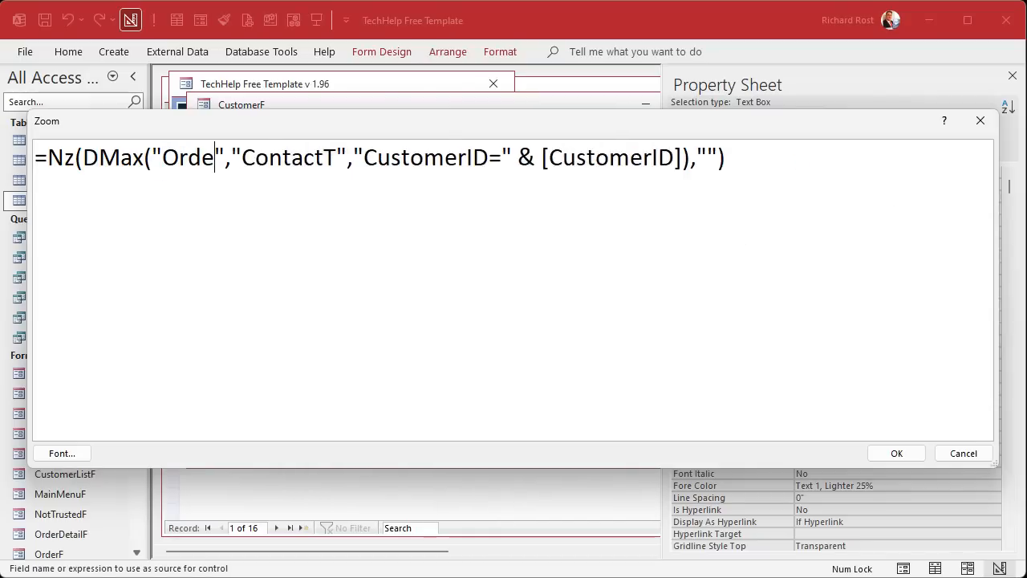
{"action": "key", "text": "ctrl+Right"}
{"action": "key", "text": "ctrl+Right"}
{"action": "key", "text": "ctrl+shift+Left"}
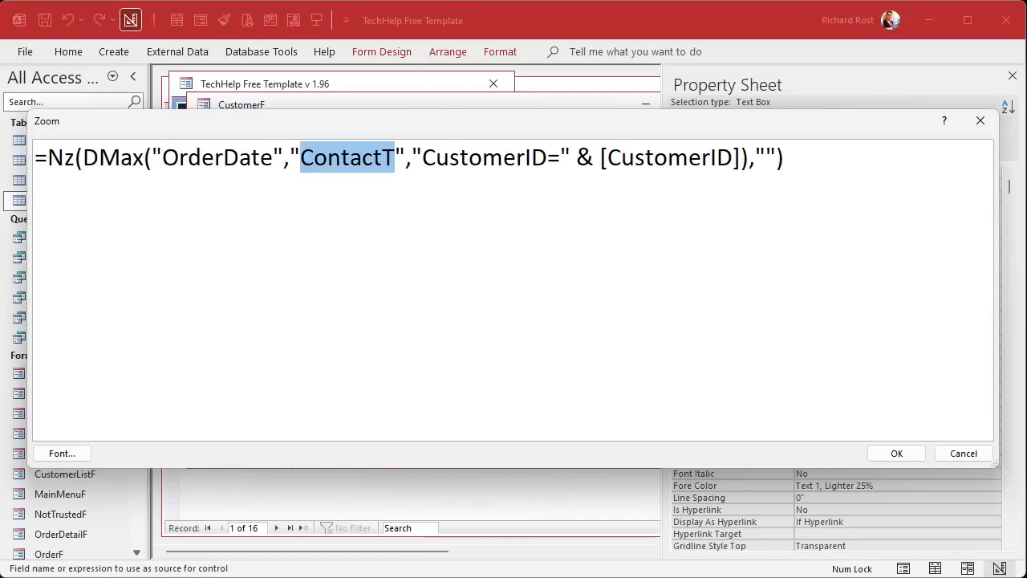
{"action": "type", "text": "OrderT"}
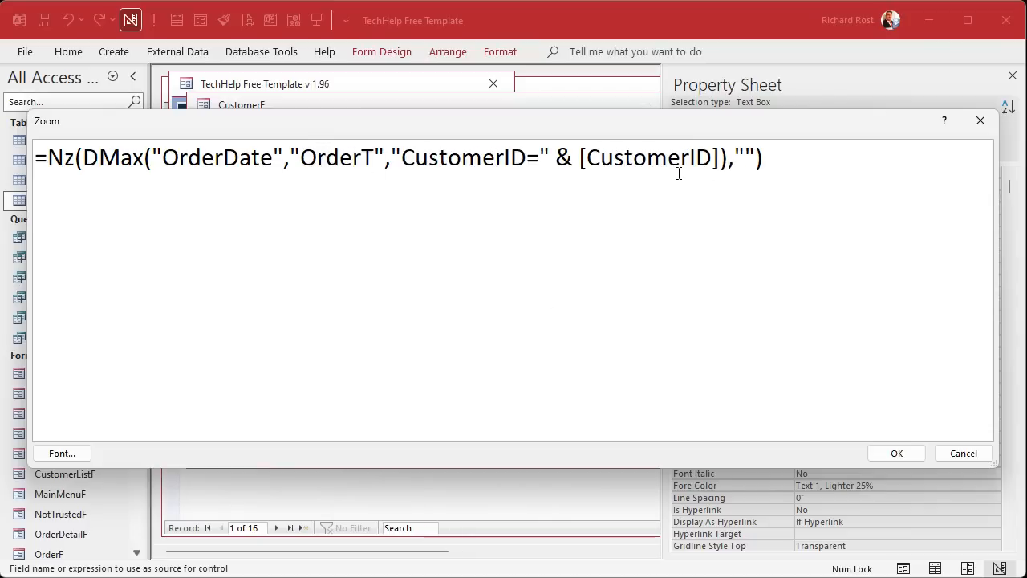
{"action": "left_click", "coordinate": [896, 453]}
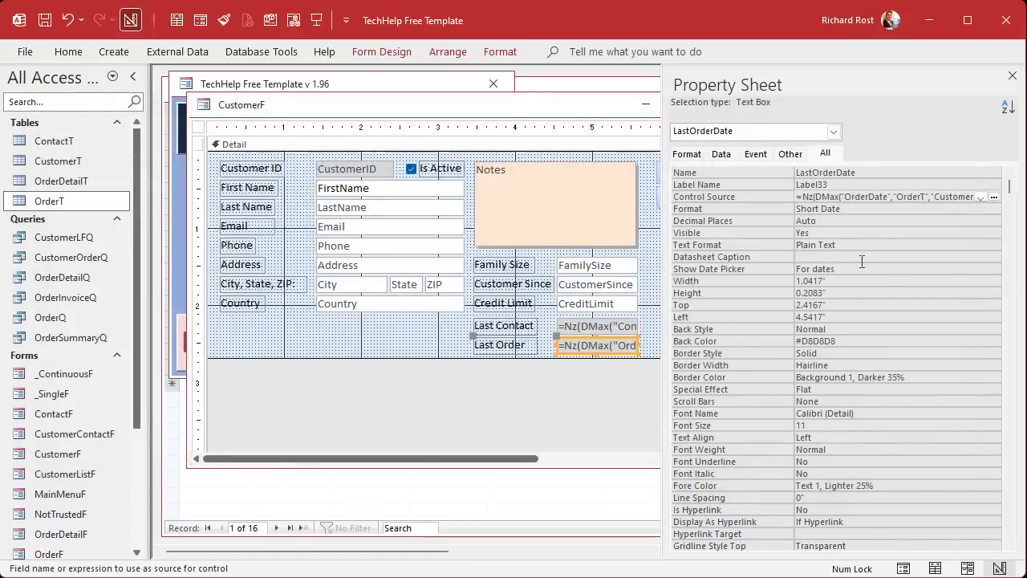
Step: Close the property sheet, CustomerF's design and the OrderT table, and reopen the customer form to check the Last Order field
{"action": "left_click", "coordinate": [1012, 75]}
{"action": "left_click", "coordinate": [716, 109]}
{"action": "left_click", "coordinate": [832, 95]}
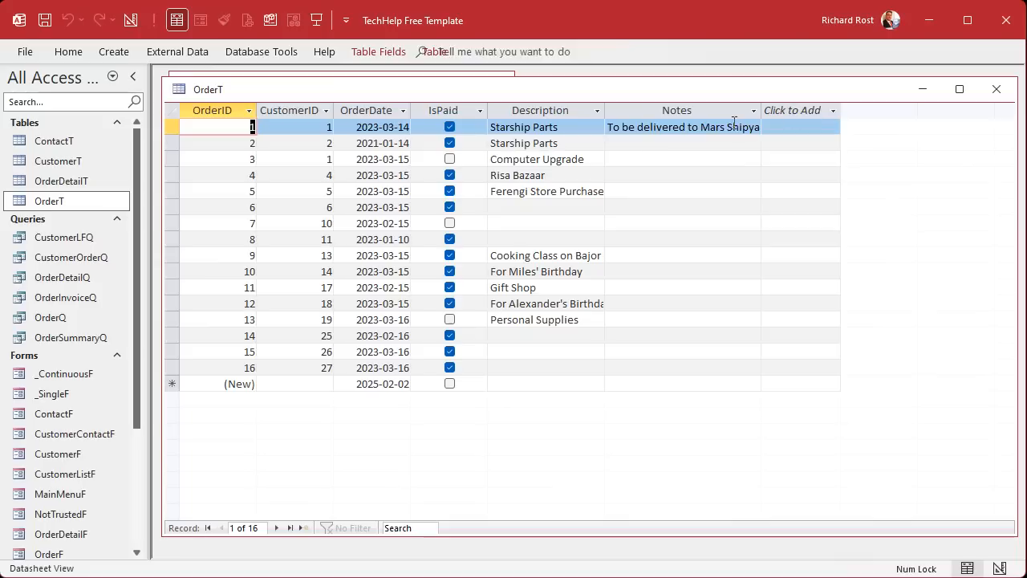
{"action": "left_click", "coordinate": [379, 109]}
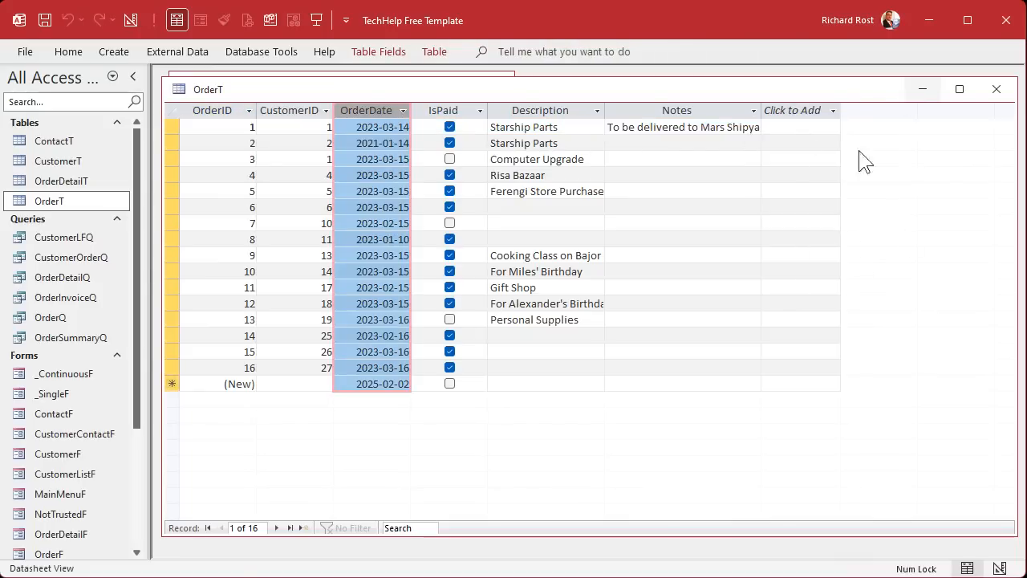
{"action": "left_click", "coordinate": [996, 96]}
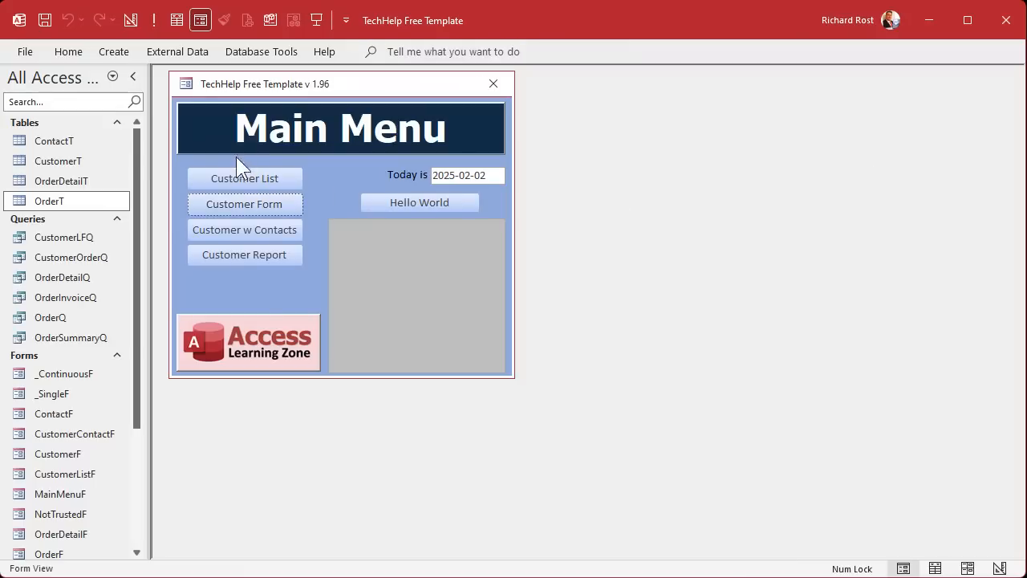
{"action": "left_click", "coordinate": [238, 210]}
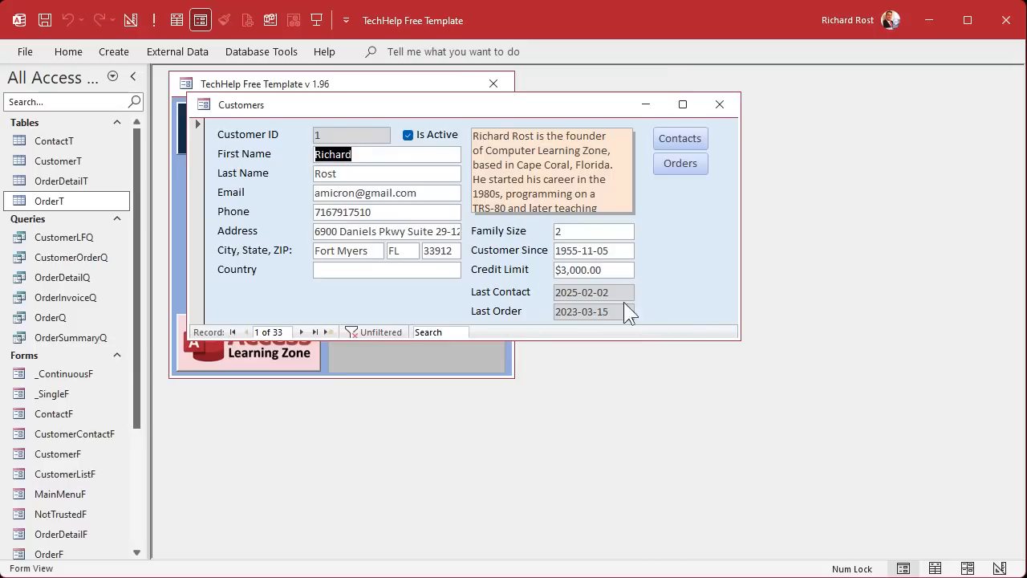
Step: Open the Customer List to compare its columns with the customer form, and close the customer form
{"action": "left_click_drag", "start_coordinate": [393, 103], "coordinate": [570, 134]}
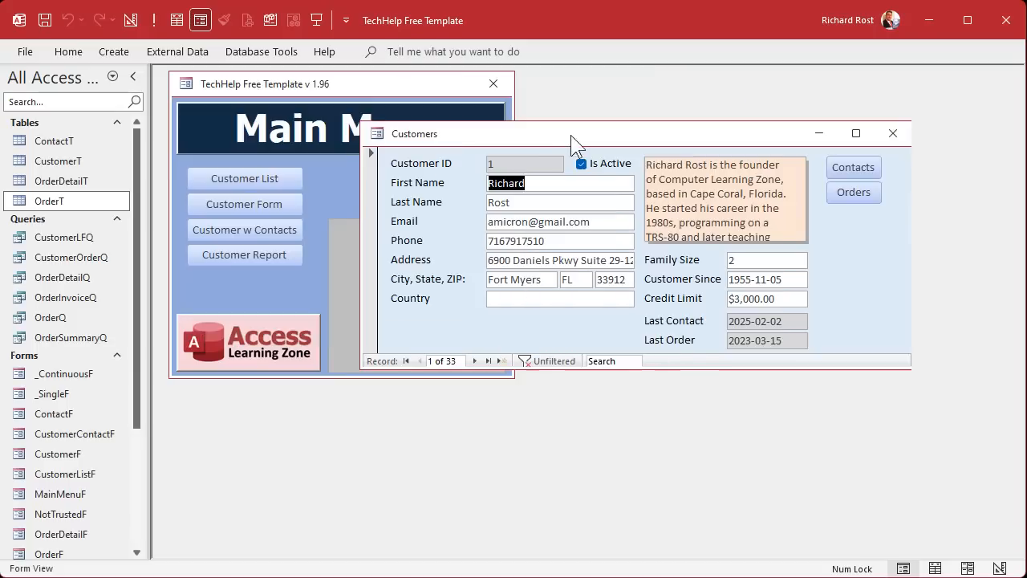
{"action": "left_click", "coordinate": [269, 178]}
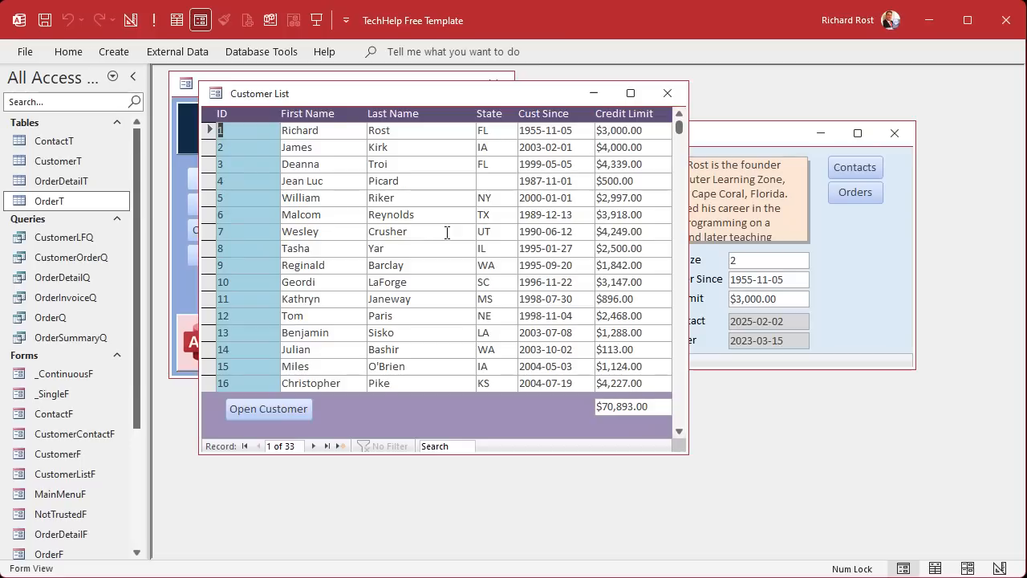
{"action": "left_click", "coordinate": [822, 297]}
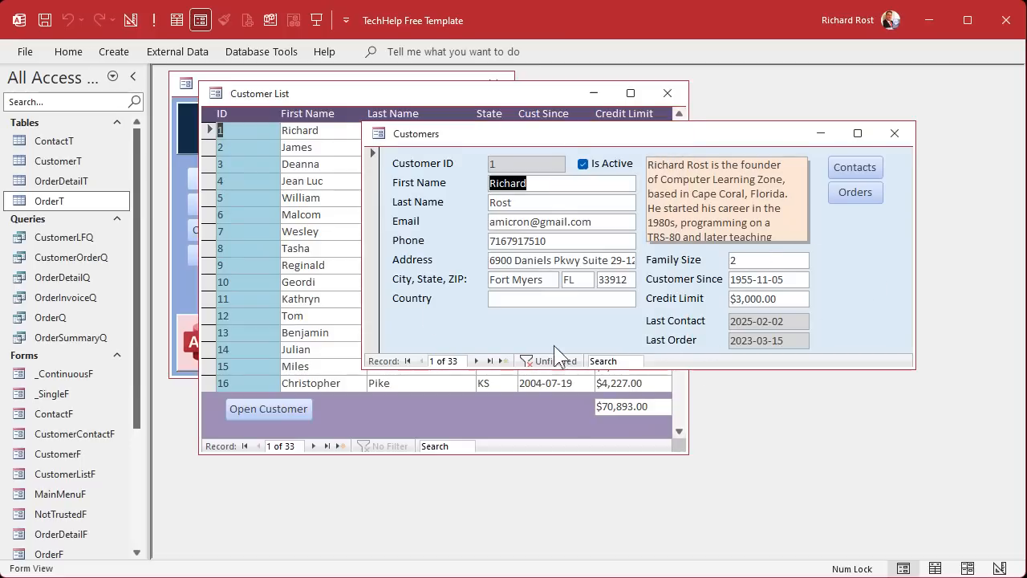
{"action": "left_click", "coordinate": [894, 134]}
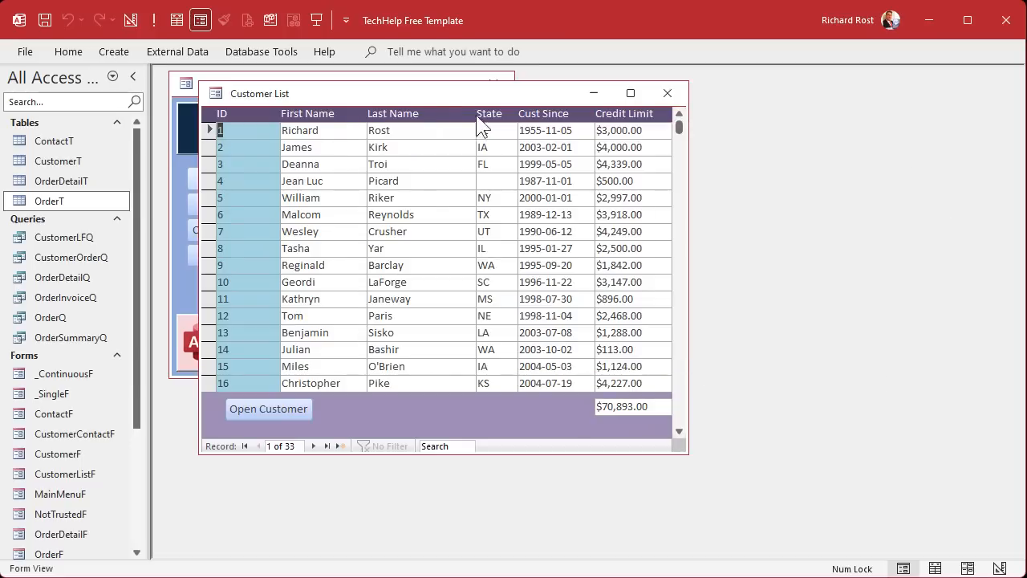
Step: Close the Customer List and create a new query in design view containing the CustomerT and ContactT tables
{"action": "left_click", "coordinate": [667, 93]}
{"action": "left_click", "coordinate": [99, 51]}
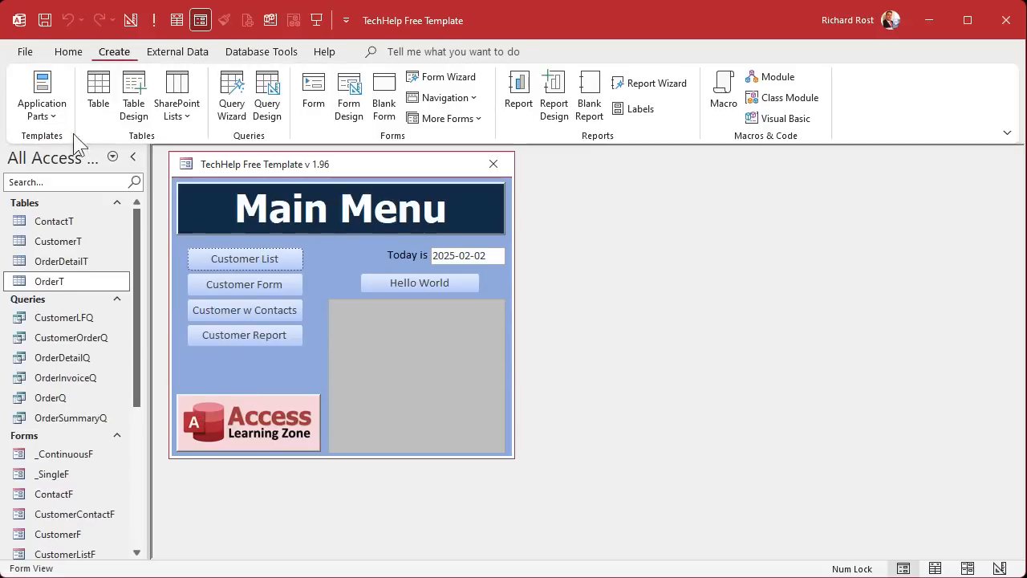
{"action": "left_click", "coordinate": [266, 93]}
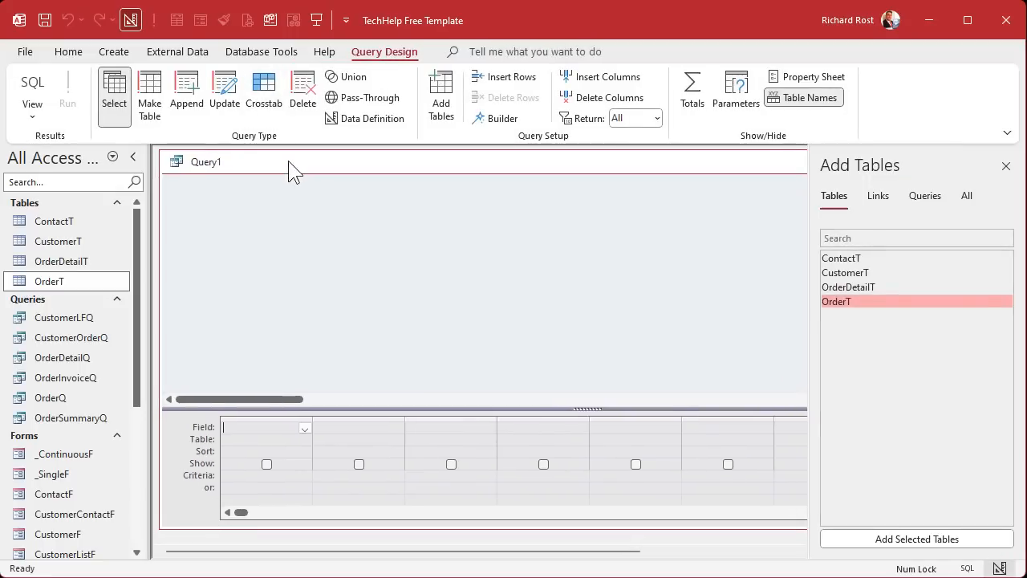
{"action": "left_click_drag", "start_coordinate": [59, 243], "coordinate": [198, 190]}
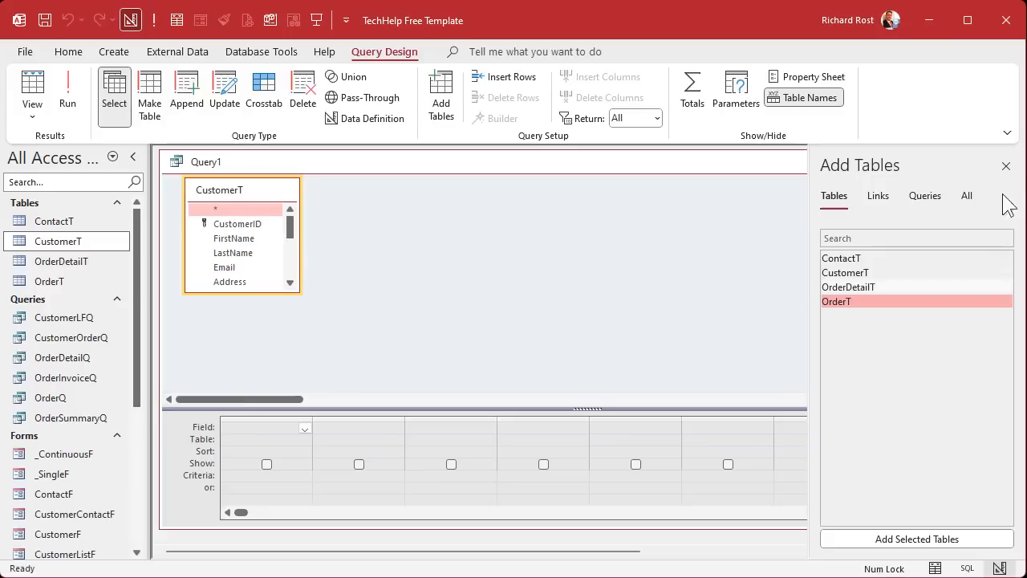
{"action": "left_click", "coordinate": [1006, 166]}
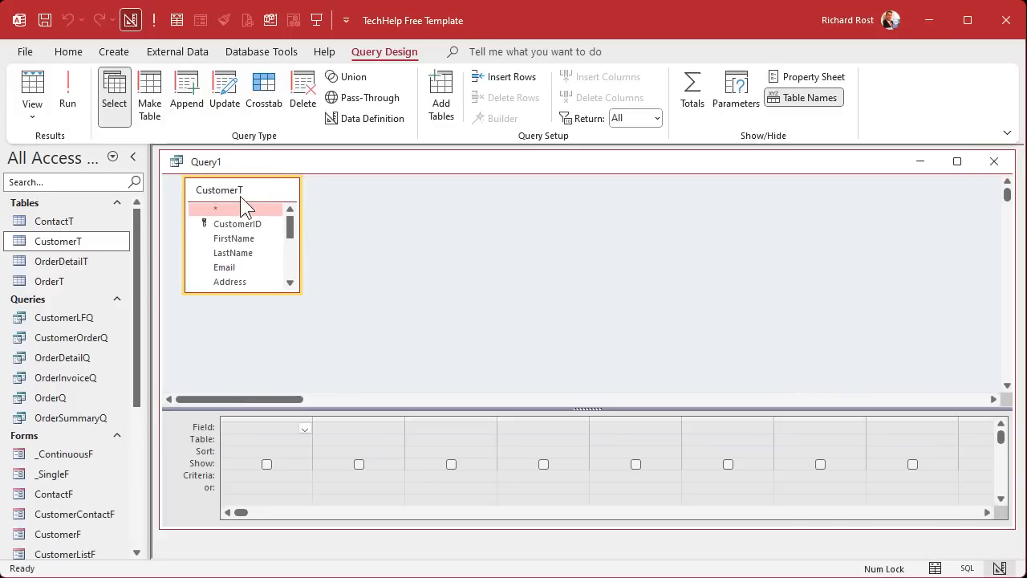
{"action": "left_click_drag", "start_coordinate": [241, 196], "coordinate": [243, 211]}
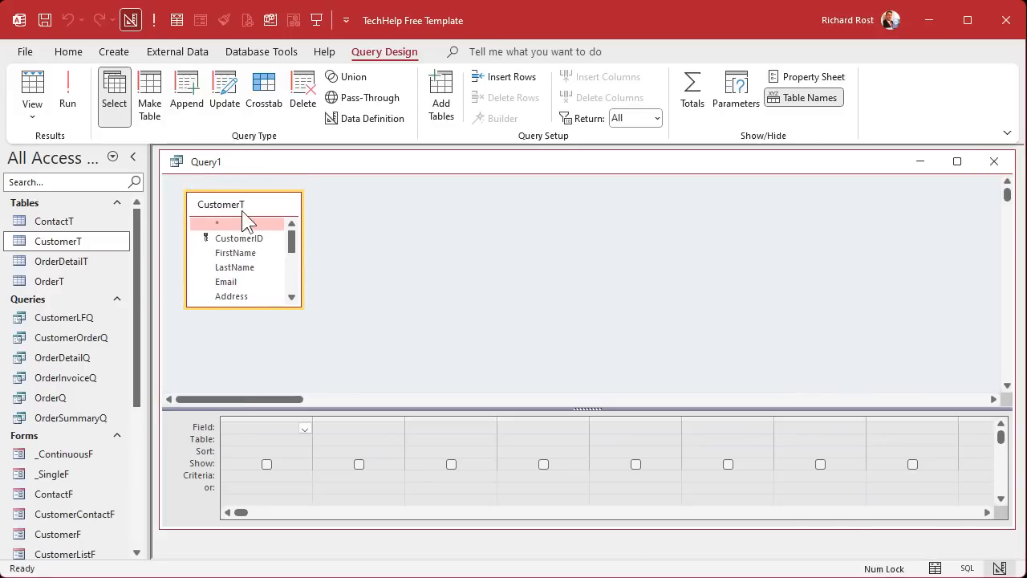
{"action": "left_click_drag", "start_coordinate": [60, 222], "coordinate": [456, 213]}
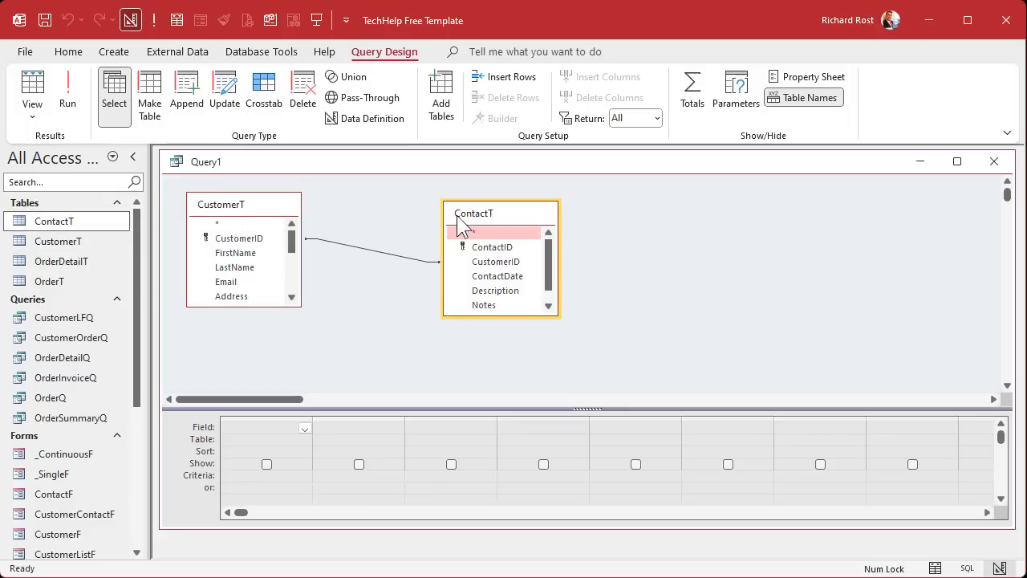
Step: Set the CustomerT–ContactT join to include all records from CustomerT and only the matching records from ContactT
{"action": "double_click", "coordinate": [369, 248]}
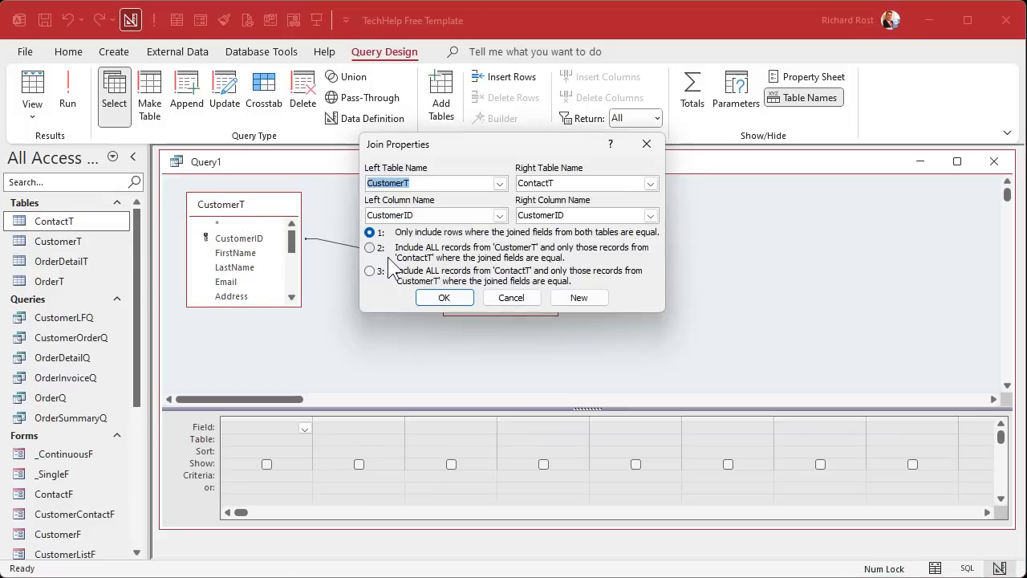
{"action": "left_click", "coordinate": [369, 248]}
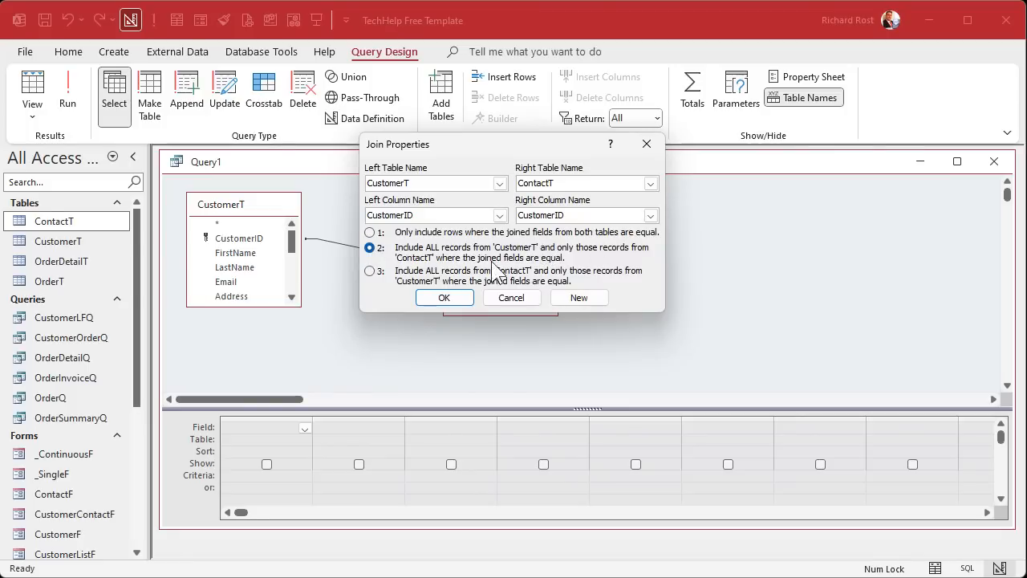
{"action": "left_click", "coordinate": [443, 297]}
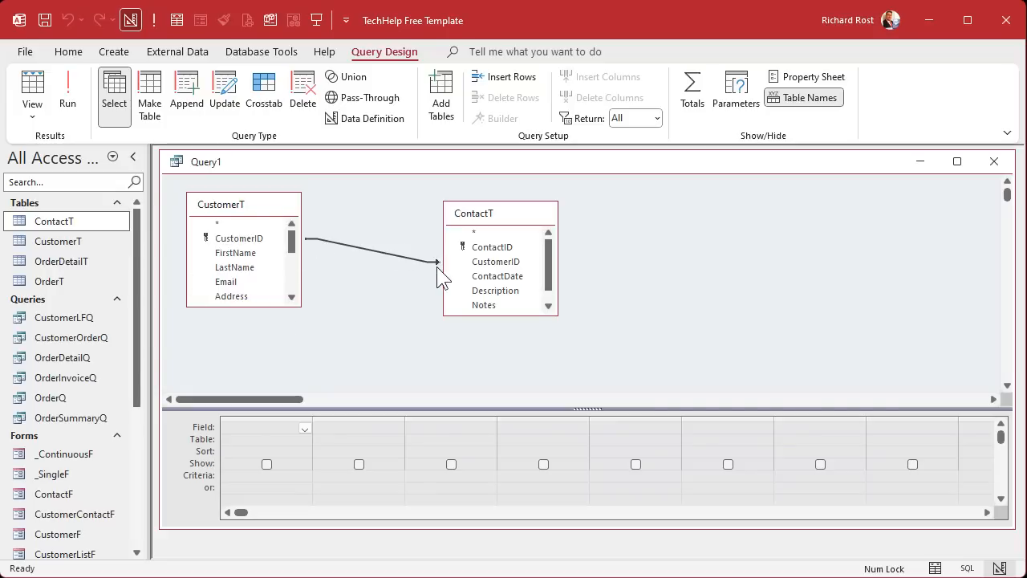
Step: Lengthen both table field lists and add CustomerID, FirstName and LastName from CustomerT and ContactDate from ContactT to the query
{"action": "left_click_drag", "start_coordinate": [264, 307], "coordinate": [264, 357]}
{"action": "left_click", "coordinate": [473, 218]}
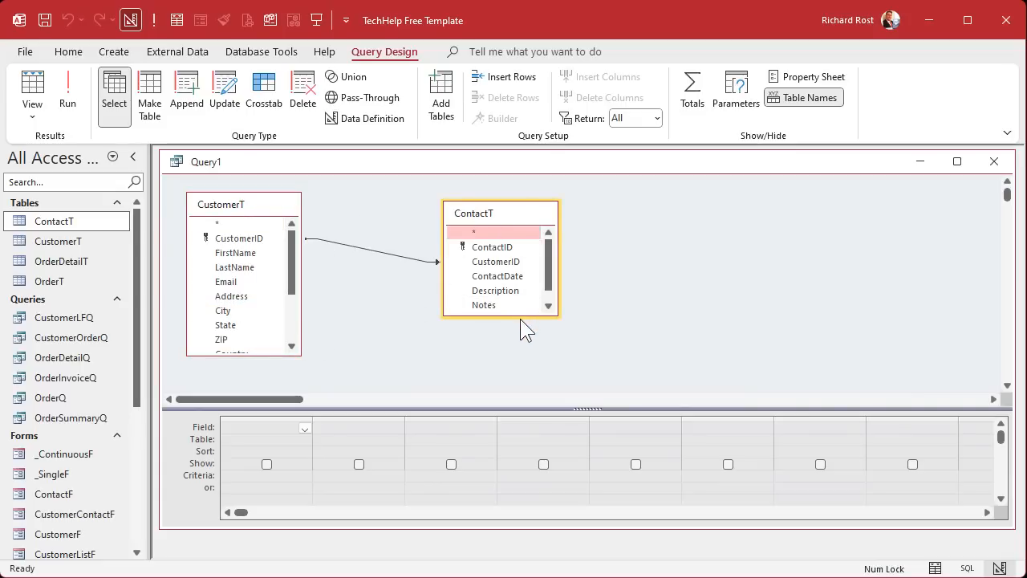
{"action": "left_click_drag", "start_coordinate": [520, 314], "coordinate": [517, 356]}
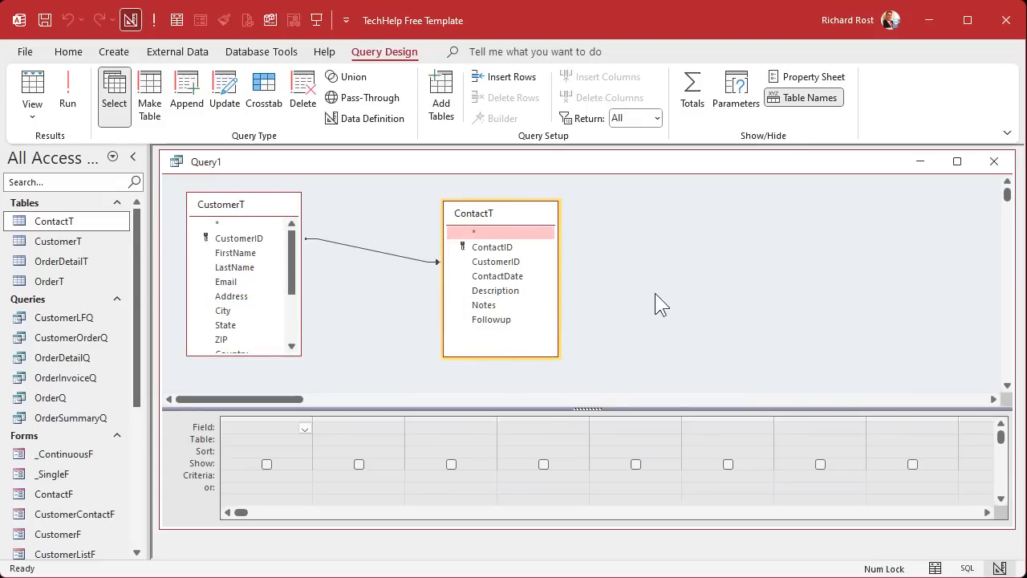
{"action": "left_click", "coordinate": [237, 206]}
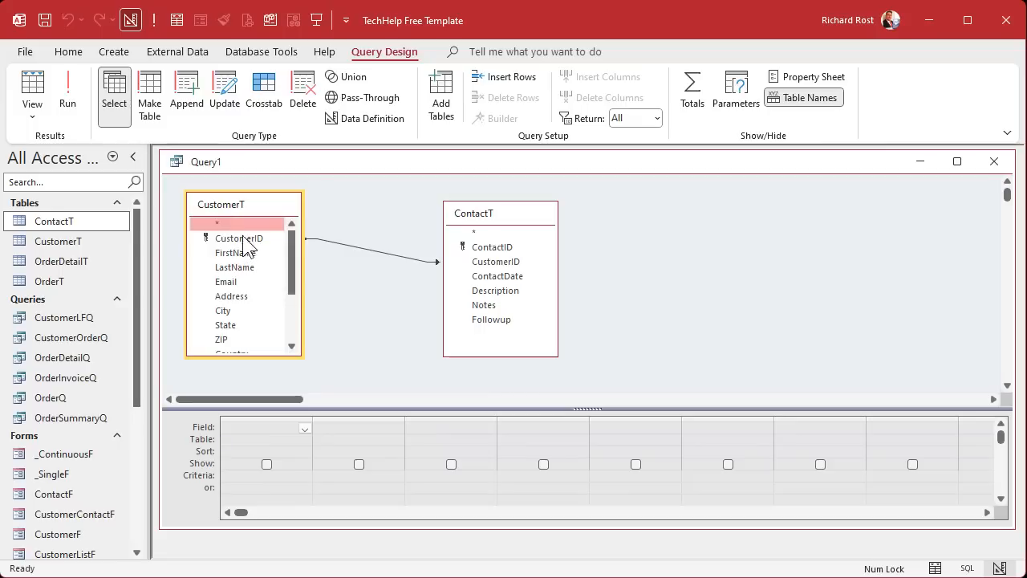
{"action": "double_click", "coordinate": [243, 239]}
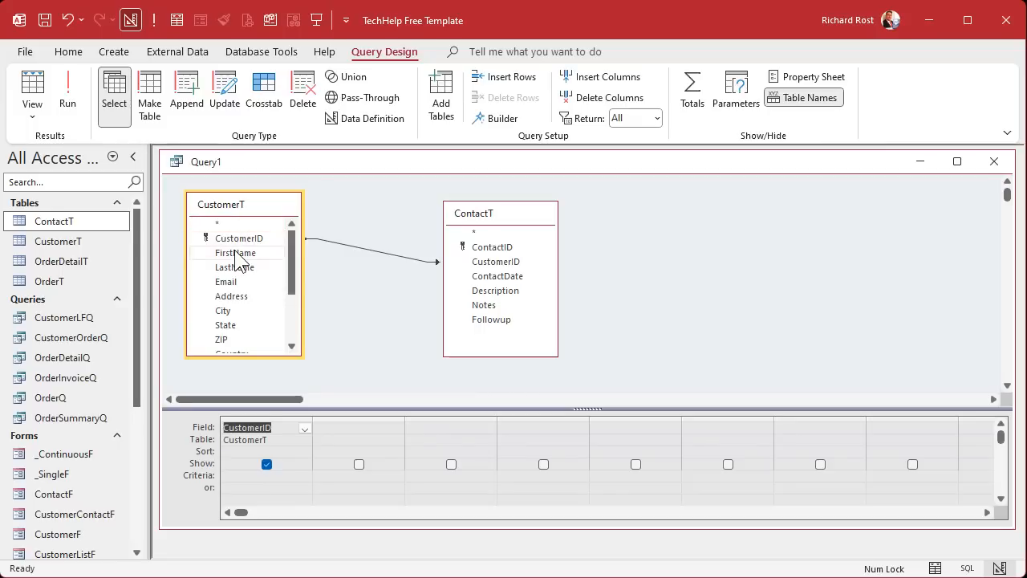
{"action": "double_click", "coordinate": [238, 254]}
{"action": "double_click", "coordinate": [234, 268]}
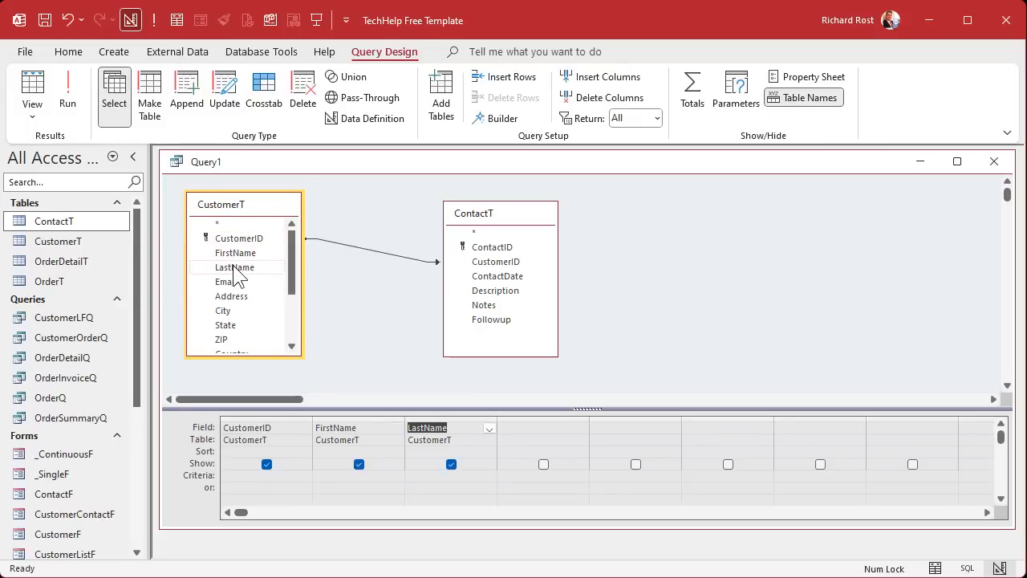
{"action": "double_click", "coordinate": [518, 281]}
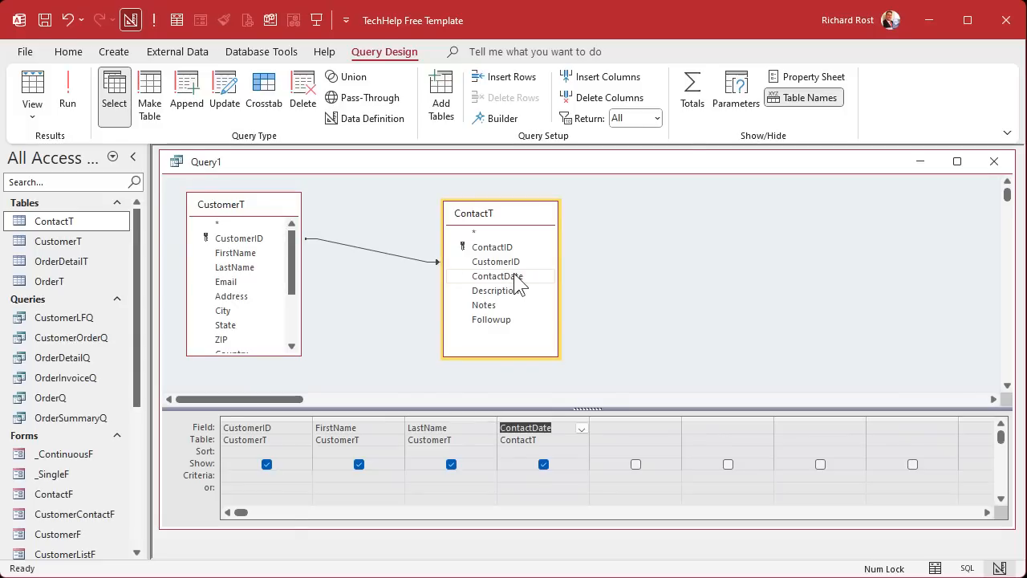
Step: Turn the query into a totals query and aggregate ContactDate with Max, keeping the other fields as Group By
{"action": "left_click", "coordinate": [702, 110]}
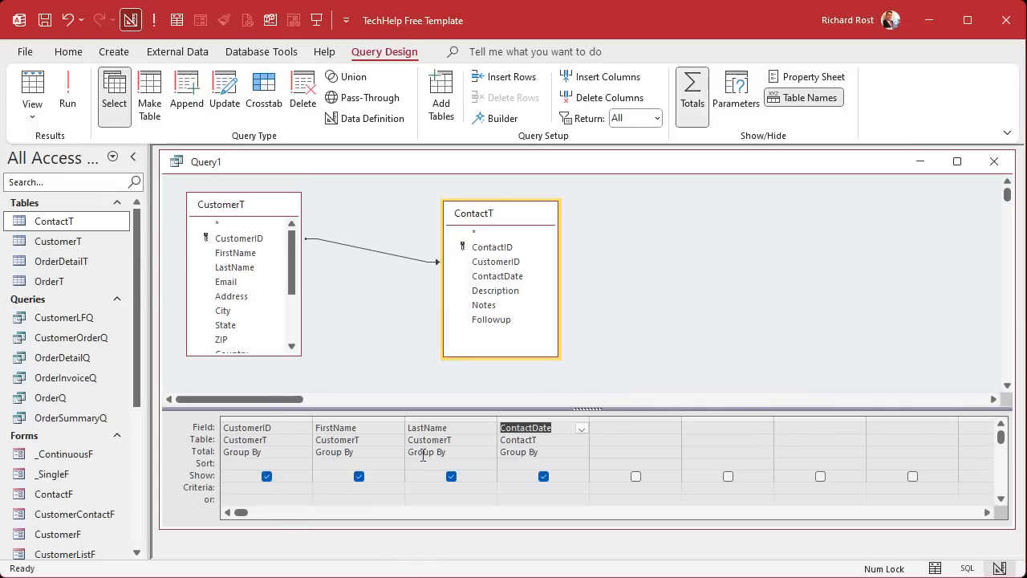
{"action": "left_click", "coordinate": [581, 452]}
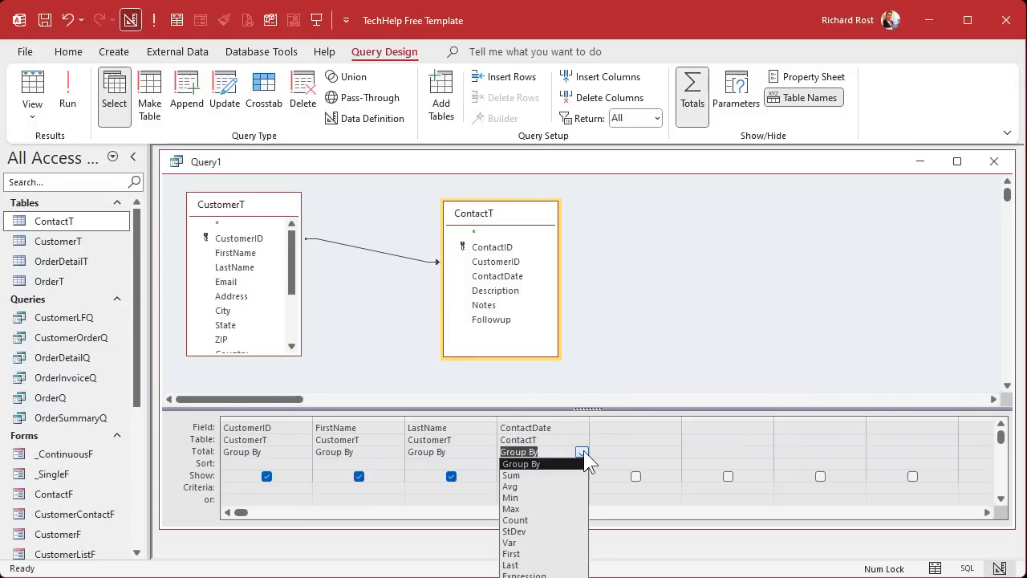
{"action": "left_click", "coordinate": [560, 510]}
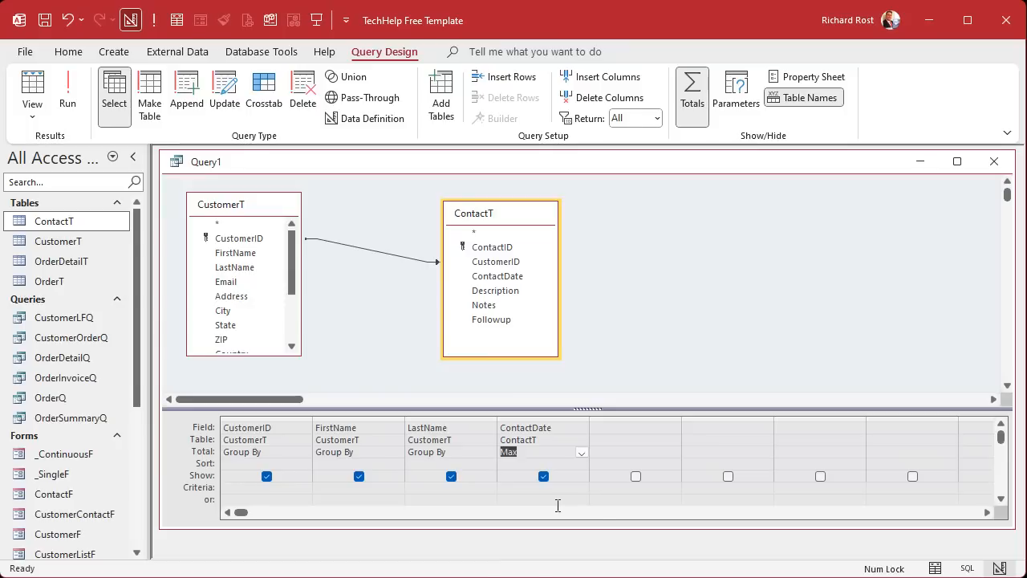
{"action": "left_click", "coordinate": [583, 453]}
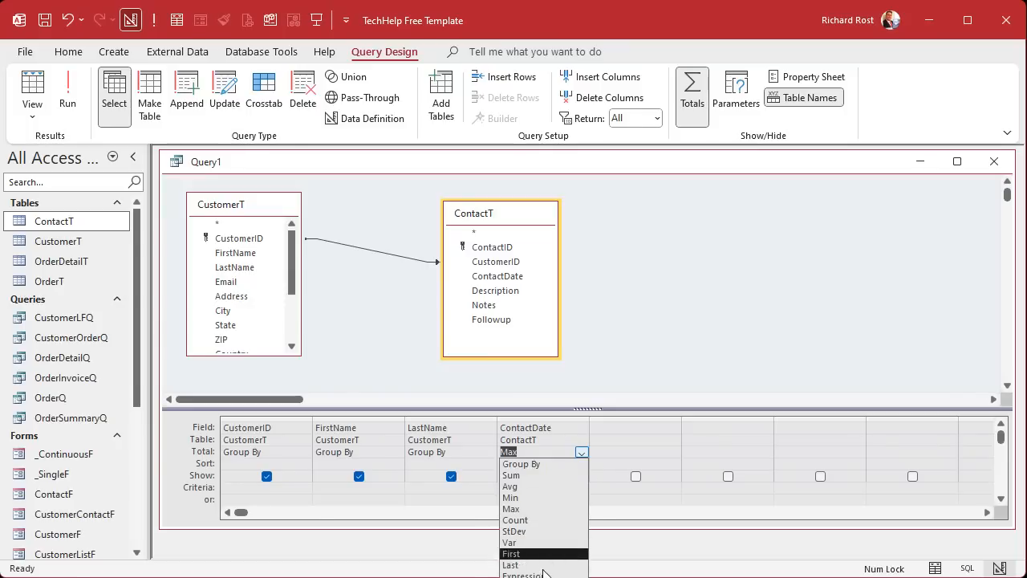
{"action": "left_click", "coordinate": [581, 453]}
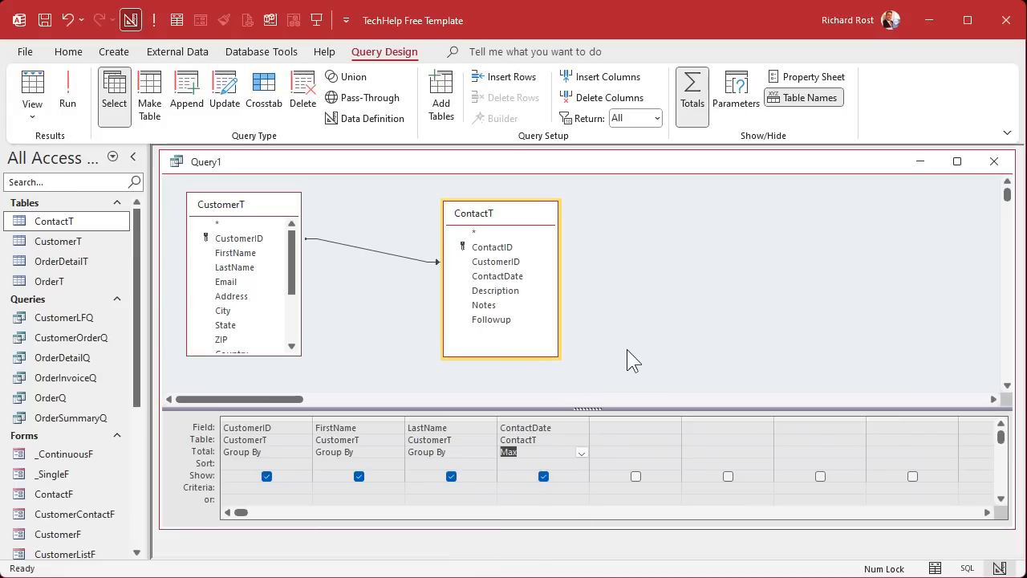
{"action": "left_click", "coordinate": [631, 347]}
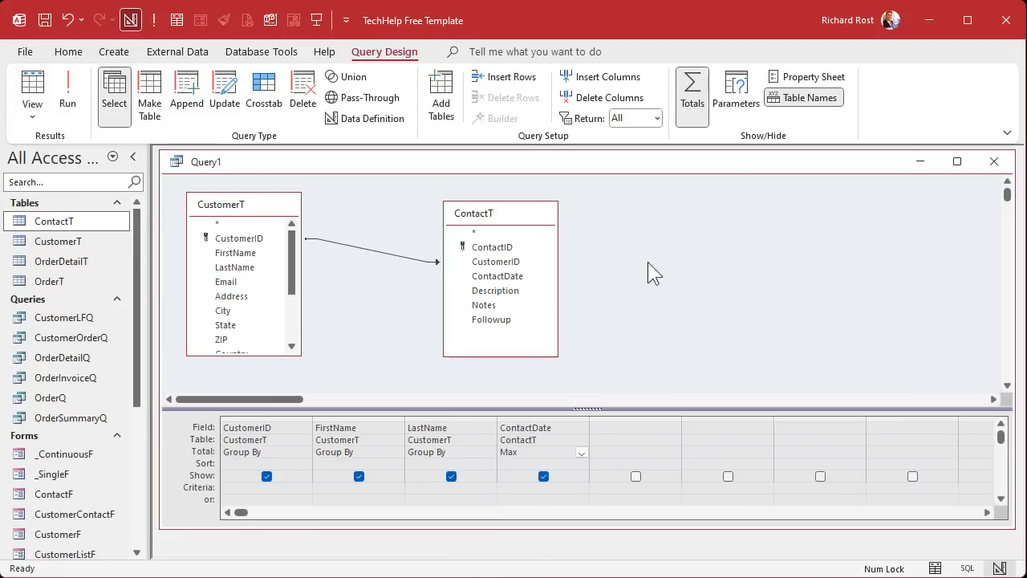
Step: Save the query as CustomerListQ and run it, widening the contact date column enough to show full dates
{"action": "key", "text": "ctrl+s"}
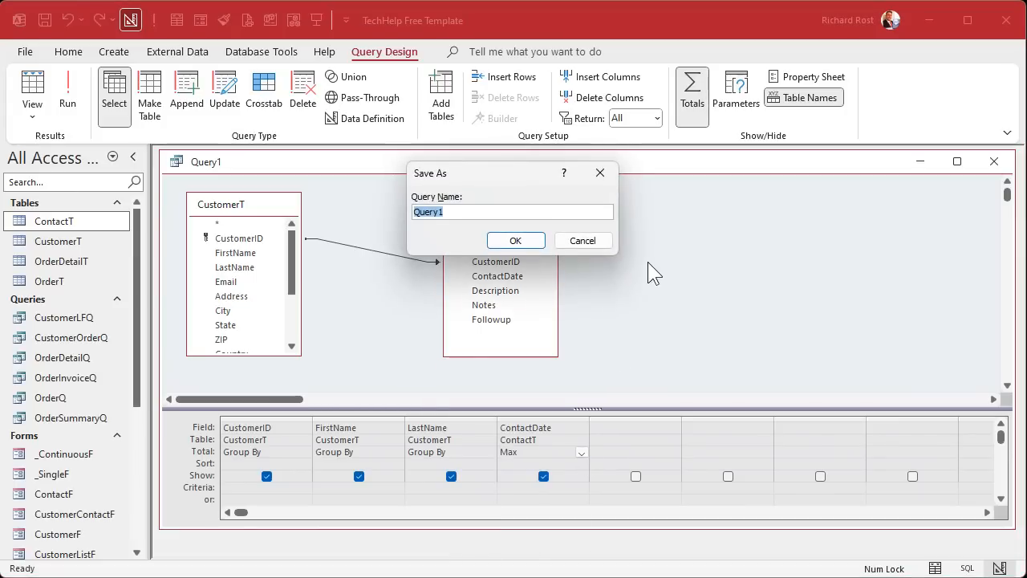
{"action": "type", "text": "CustomerListQ"}
{"action": "key", "text": "Return"}
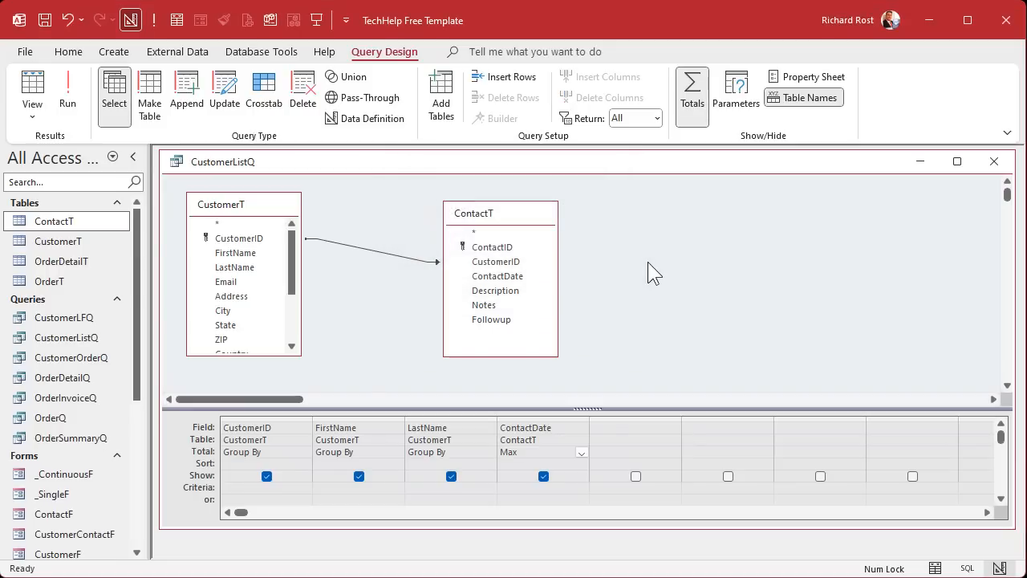
{"action": "left_click", "coordinate": [68, 90]}
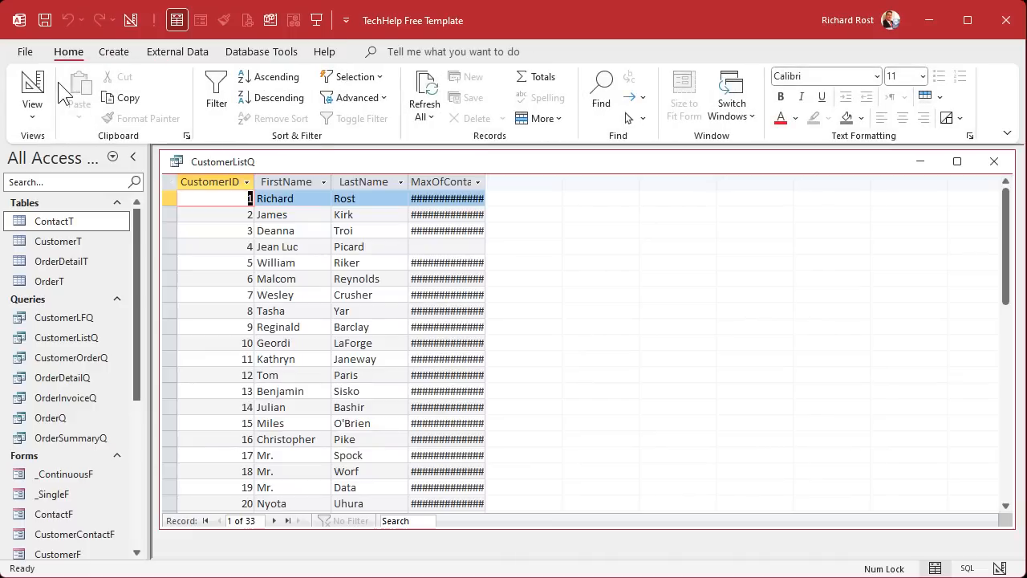
{"action": "left_click_drag", "start_coordinate": [485, 182], "coordinate": [566, 180]}
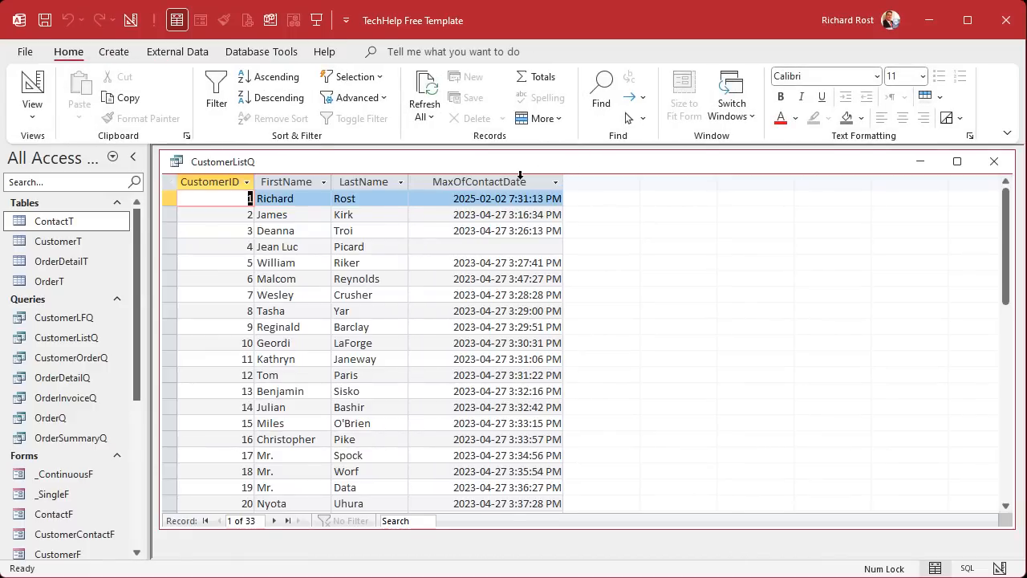
Step: Return to the query design and give the ContactDate column the alias LastContactDate, using LastContactDate: ContactDate in the enlarged editor
{"action": "left_click", "coordinate": [32, 88]}
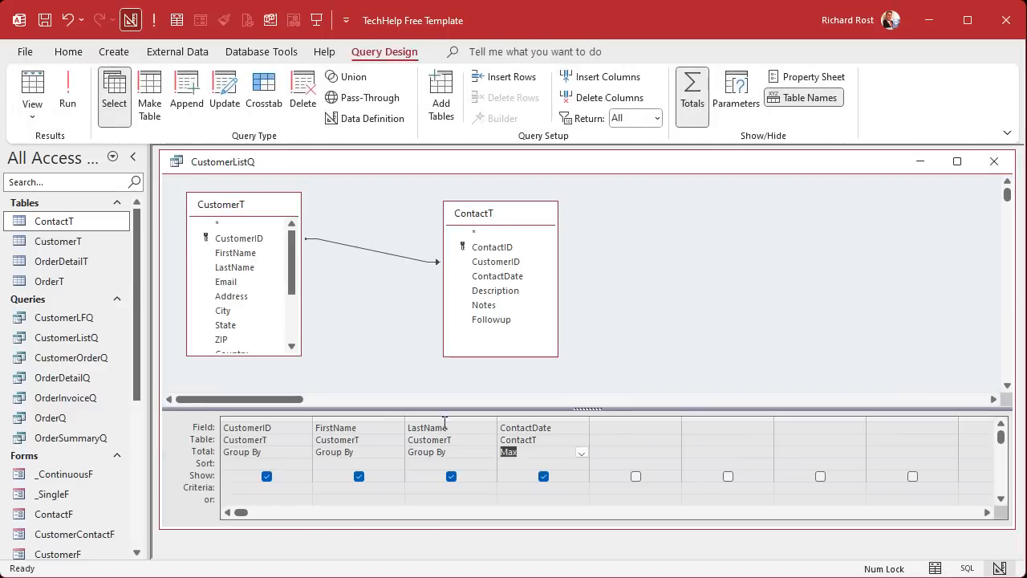
{"action": "left_click", "coordinate": [534, 426]}
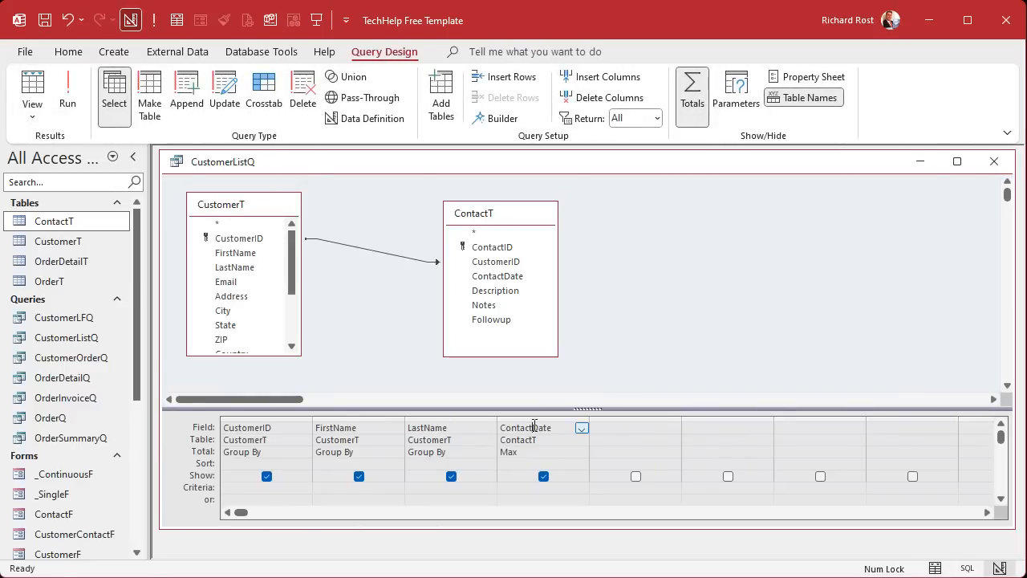
{"action": "key", "text": "shift+F2"}
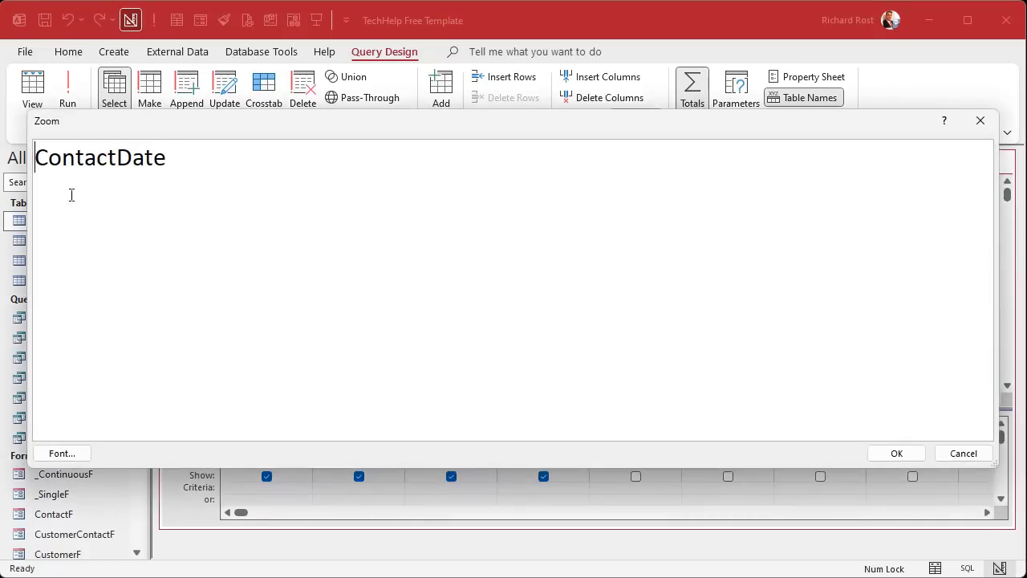
{"action": "type", "text": "LastContactDate"}
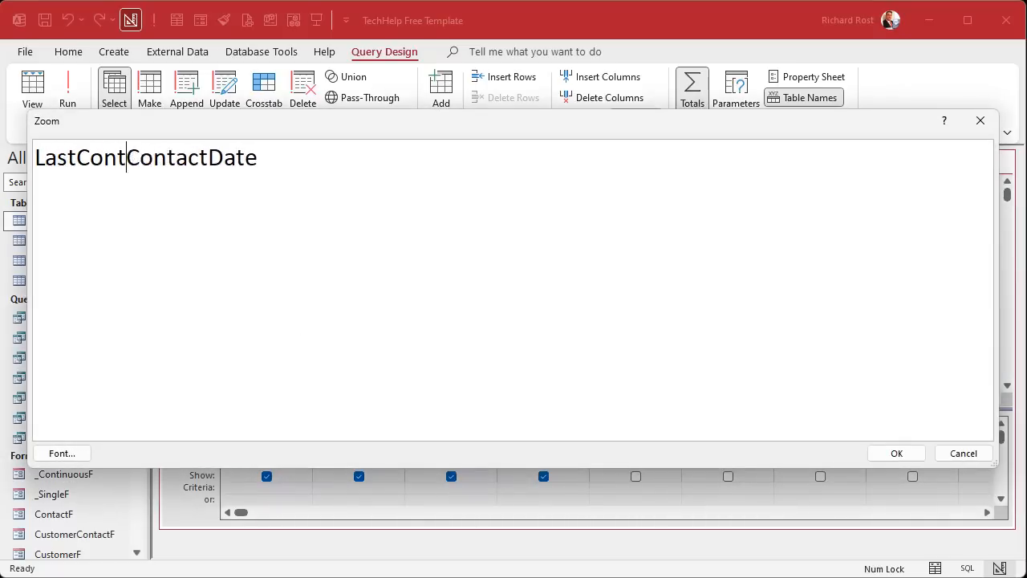
{"action": "type", "text": ": ContactDate"}
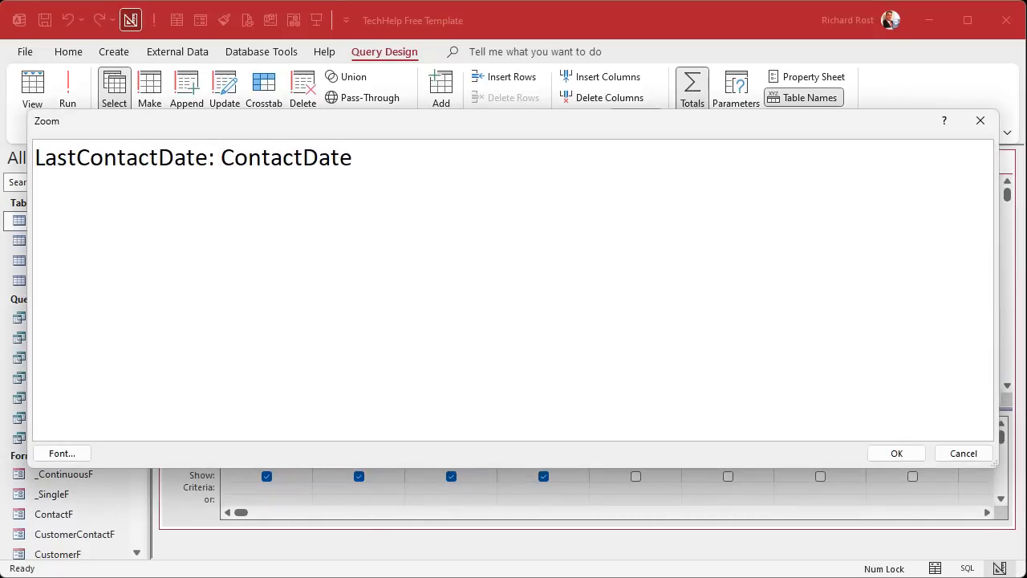
{"action": "left_click", "coordinate": [210, 160]}
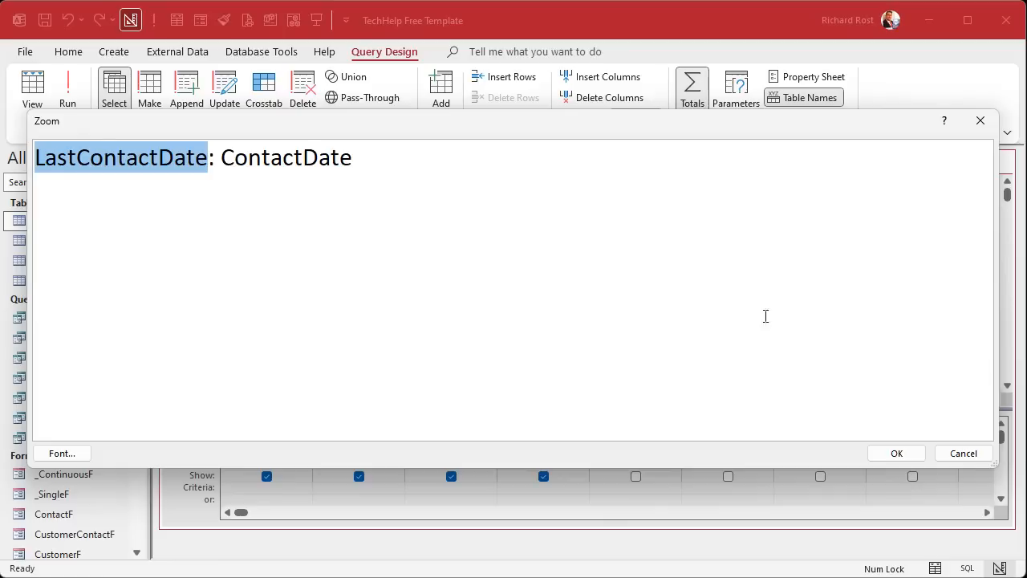
{"action": "left_click", "coordinate": [890, 455]}
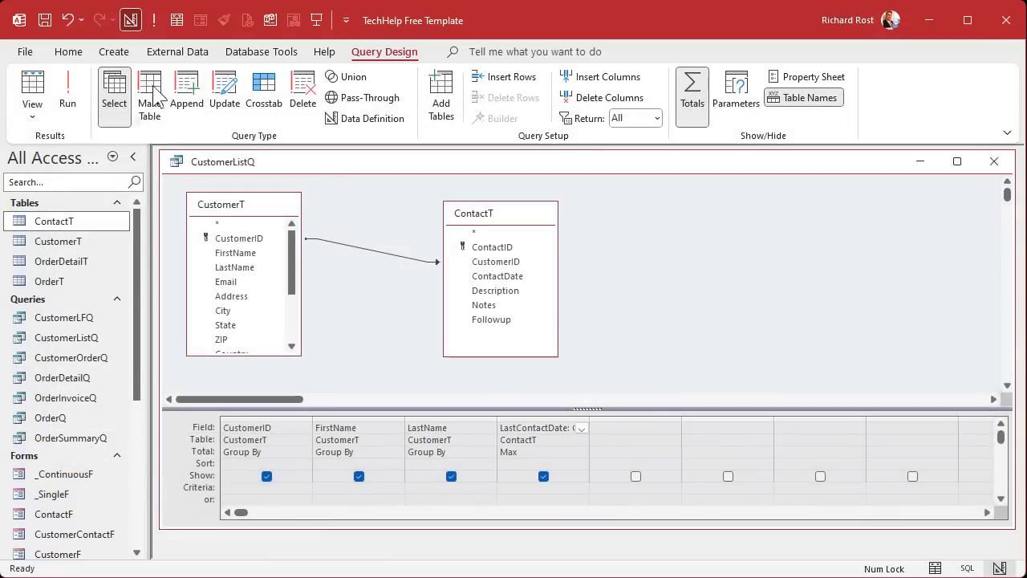
Step: Run CustomerListQ and review the LastContactDate column down to the last customer, including customers without contacts
{"action": "left_click", "coordinate": [68, 88]}
{"action": "left_click", "coordinate": [442, 181]}
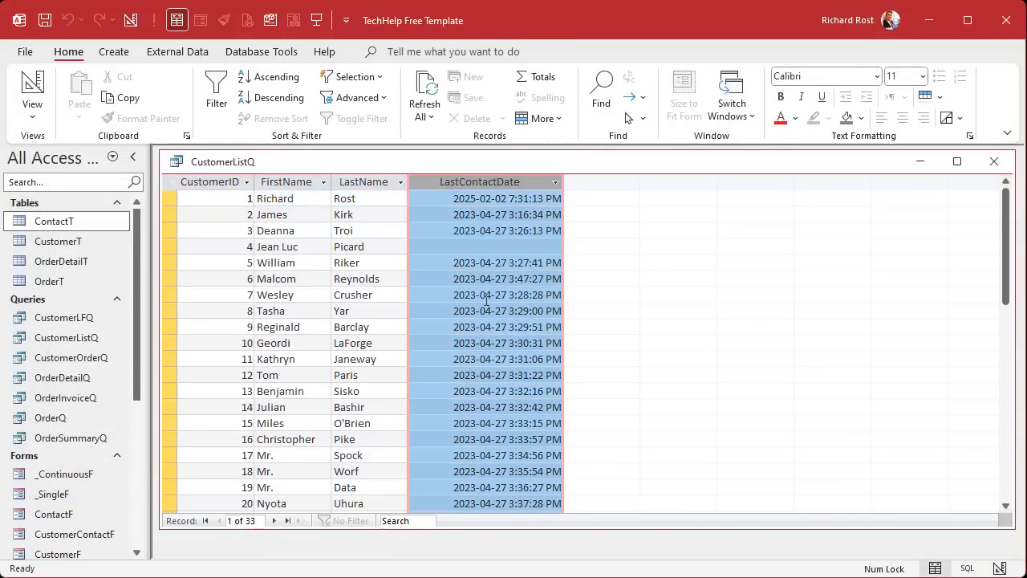
{"action": "left_click", "coordinate": [178, 244]}
{"action": "scroll", "coordinate": [494, 365], "scroll_direction": "down", "scroll_amount": 4}
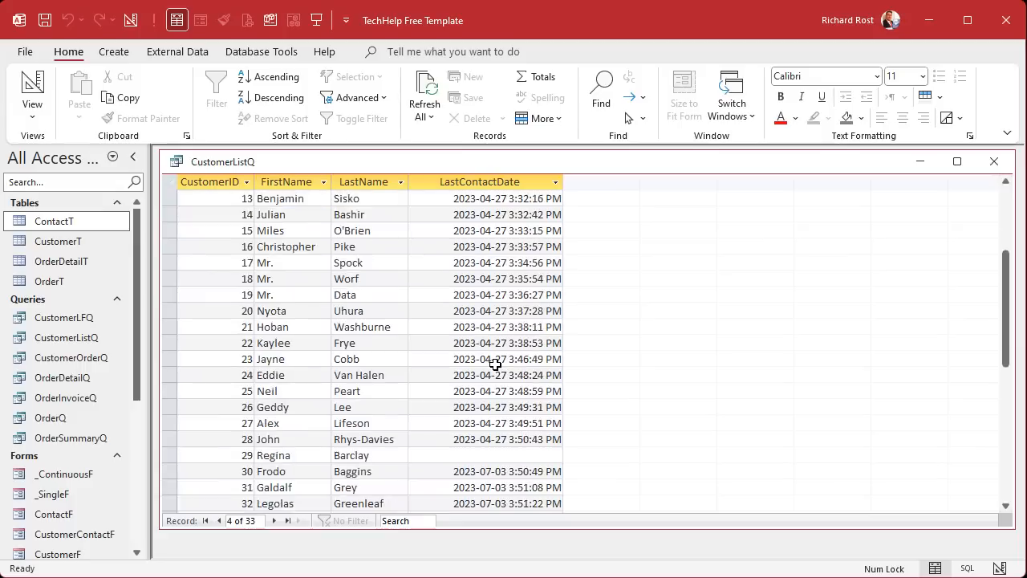
{"action": "scroll", "coordinate": [495, 365], "scroll_direction": "down", "scroll_amount": 3}
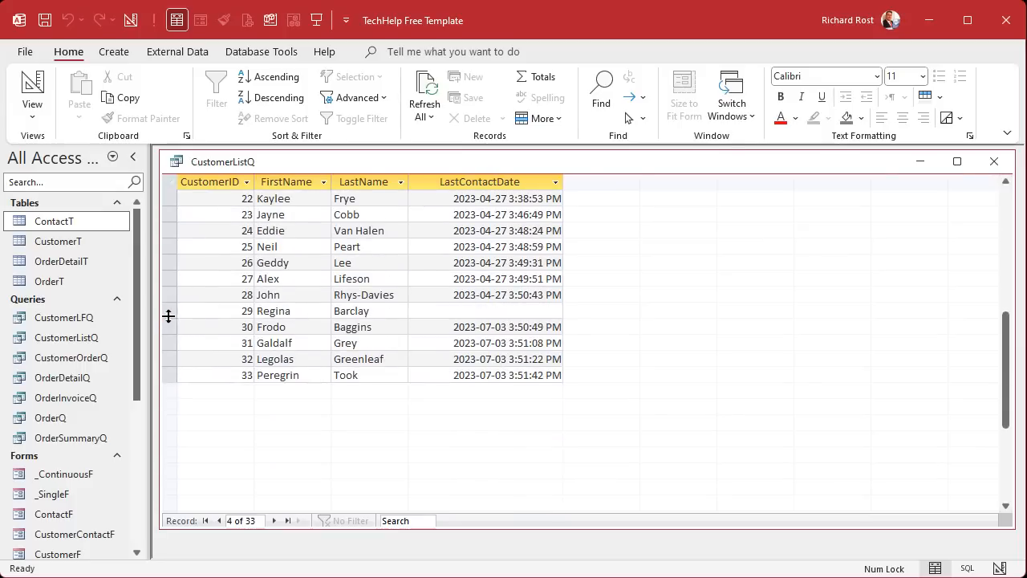
Step: Add OrderT to the CustomerListQ design and set its join to include all records from CustomerT and only matching OrderT records
{"action": "scroll", "coordinate": [508, 313], "scroll_direction": "up", "scroll_amount": 7}
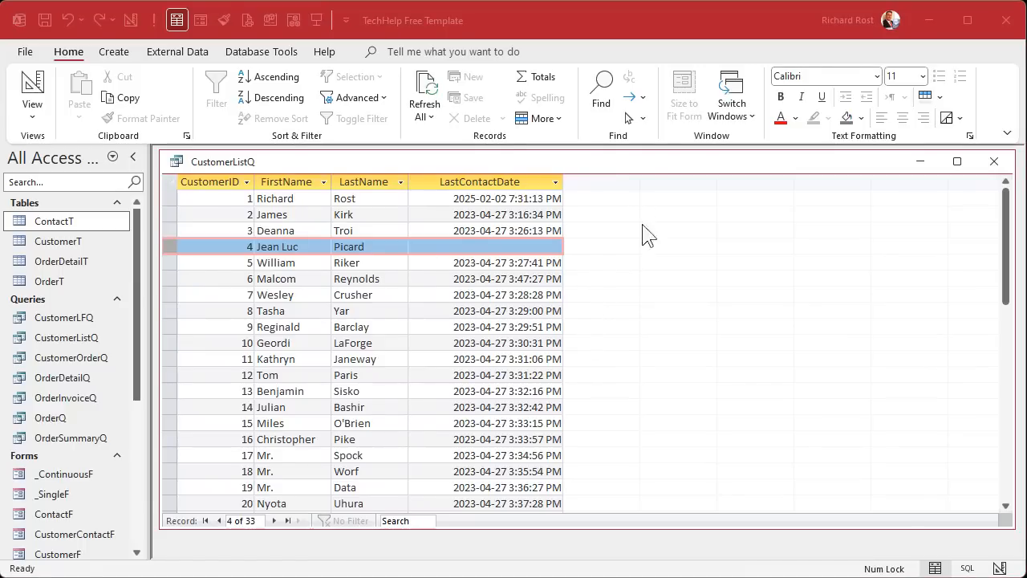
{"action": "left_click", "coordinate": [625, 163]}
{"action": "left_click", "coordinate": [33, 83]}
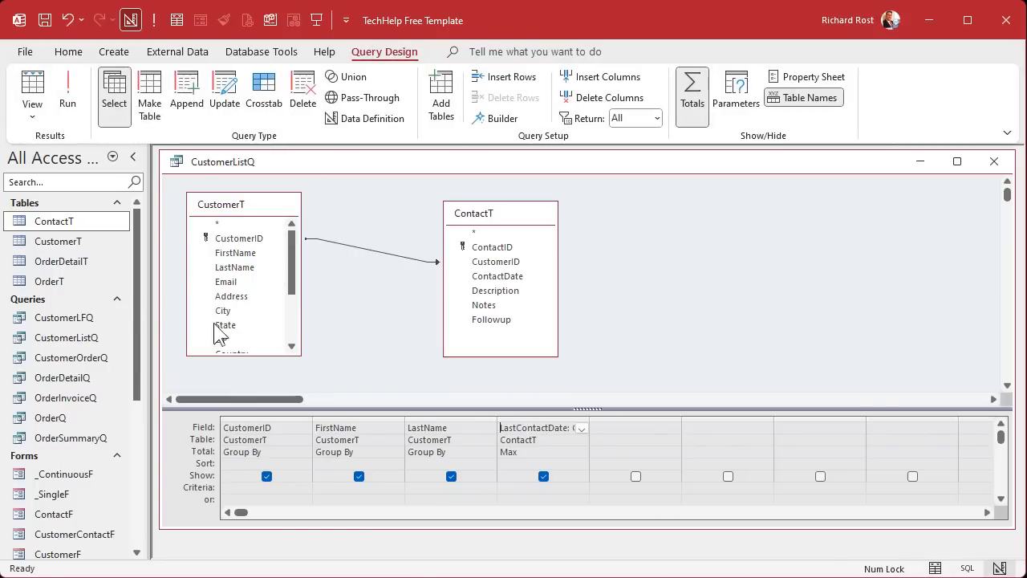
{"action": "left_click_drag", "start_coordinate": [48, 281], "coordinate": [704, 203]}
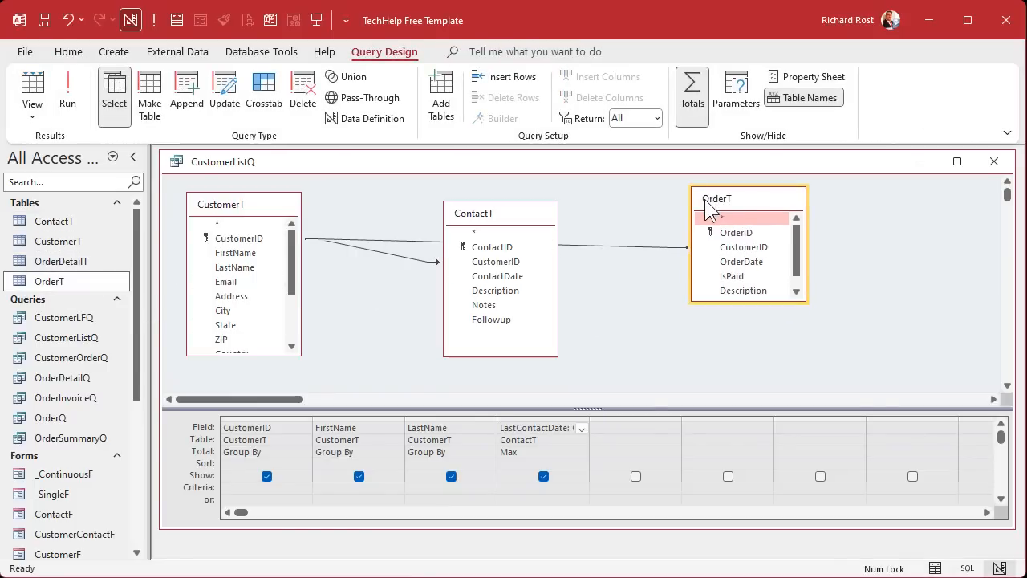
{"action": "double_click", "coordinate": [618, 244]}
{"action": "left_click", "coordinate": [367, 250]}
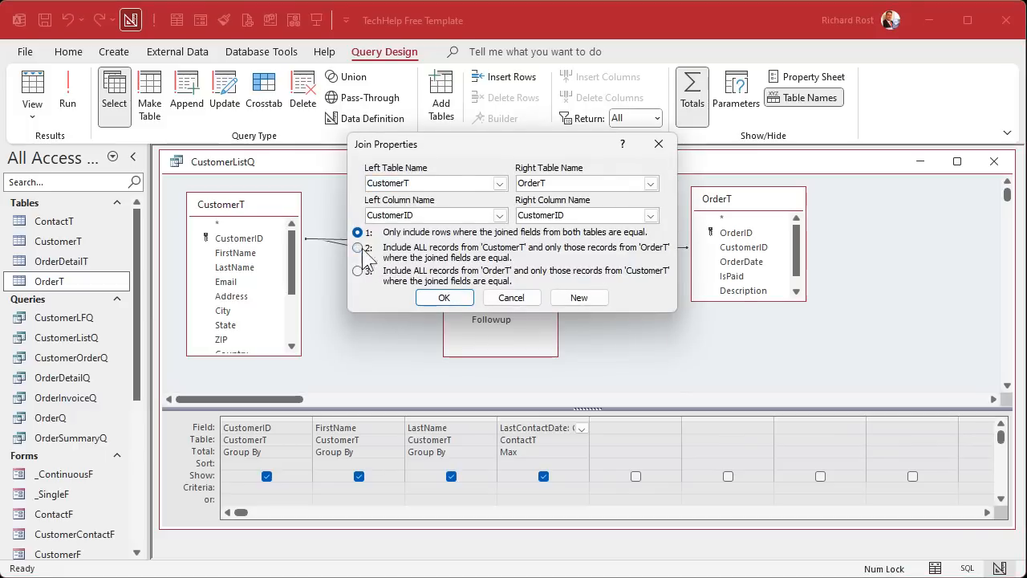
{"action": "left_click", "coordinate": [440, 297]}
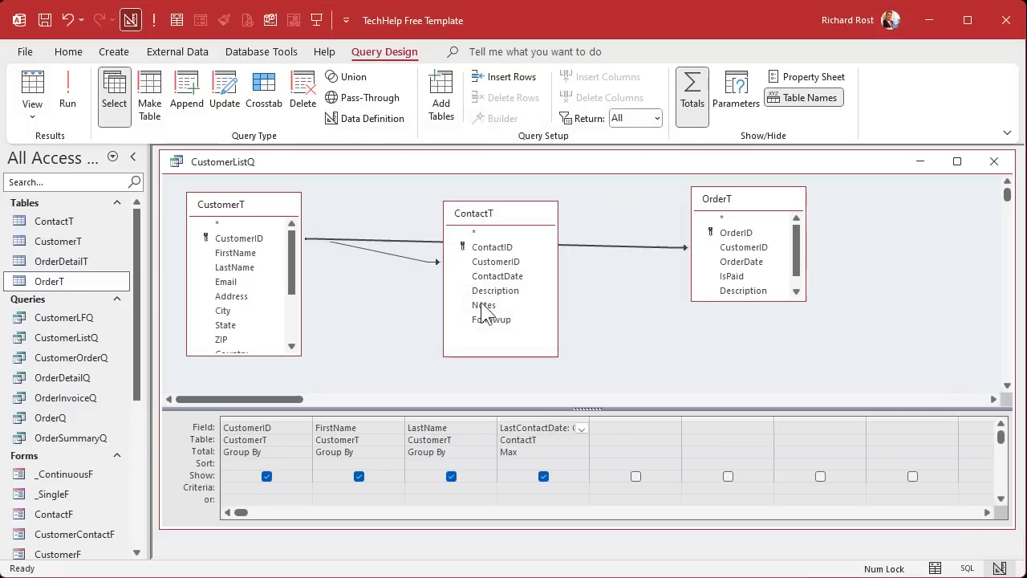
Step: Add OrderDate from OrderT aggregated with Max, run the query, and widen the order date column to show its full heading
{"action": "double_click", "coordinate": [740, 263]}
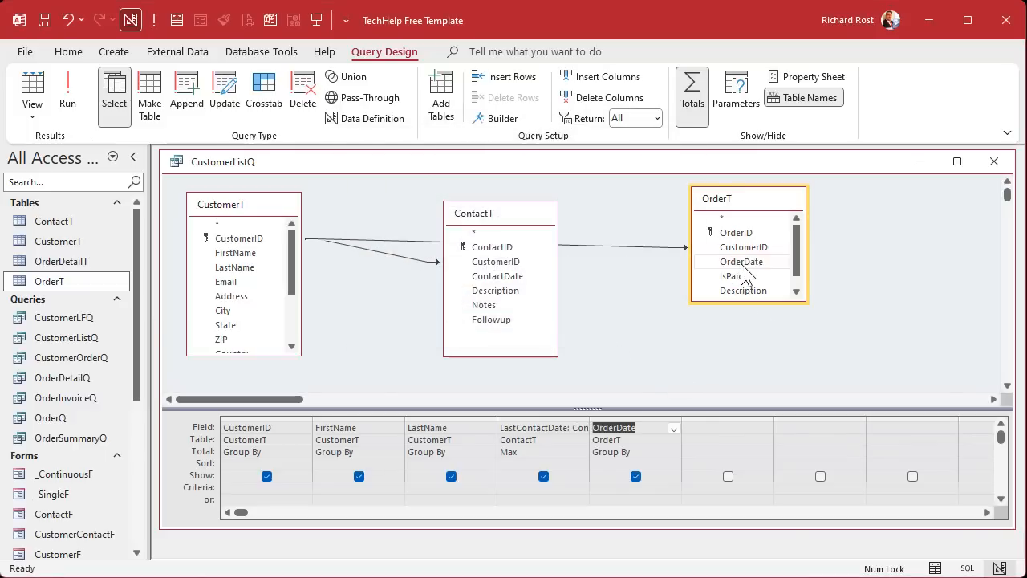
{"action": "left_click", "coordinate": [673, 452]}
{"action": "left_click", "coordinate": [651, 508]}
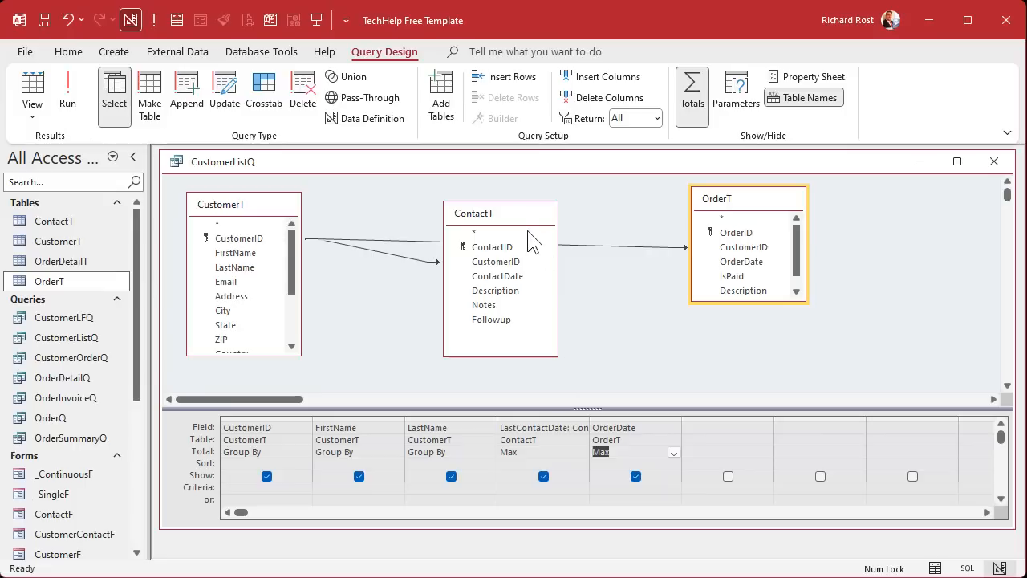
{"action": "left_click", "coordinate": [527, 419]}
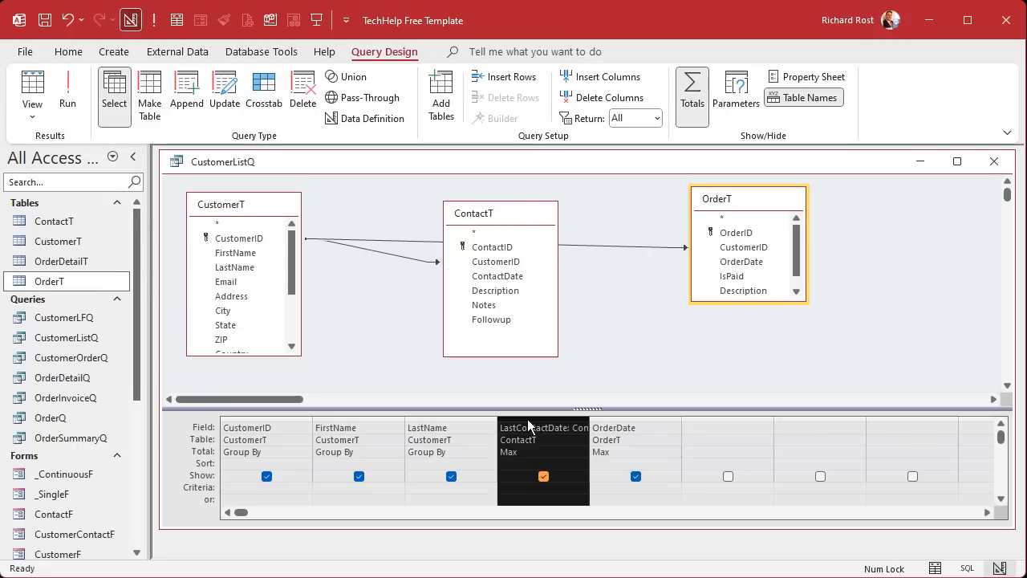
{"action": "left_click", "coordinate": [630, 419]}
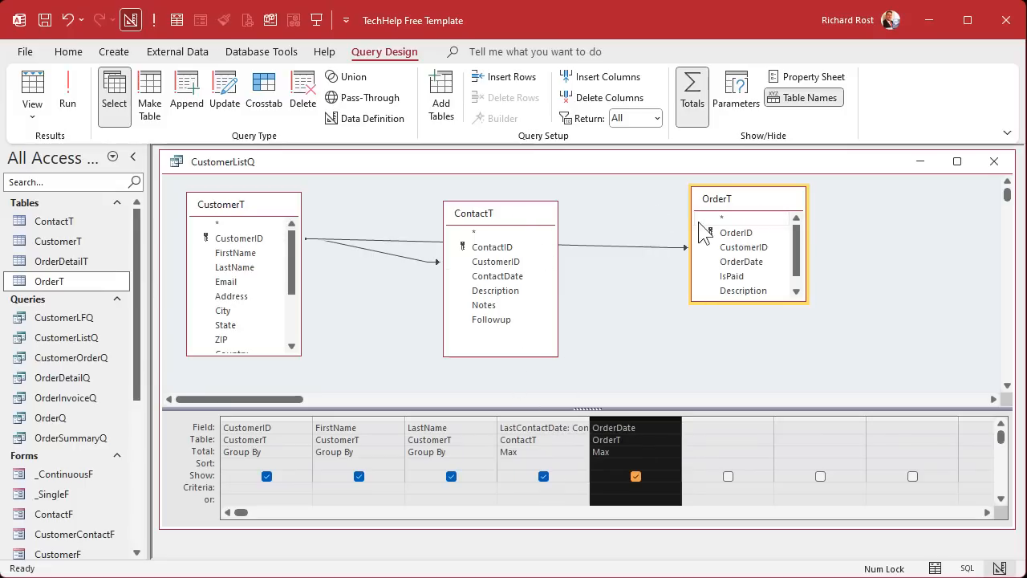
{"action": "left_click", "coordinate": [65, 94]}
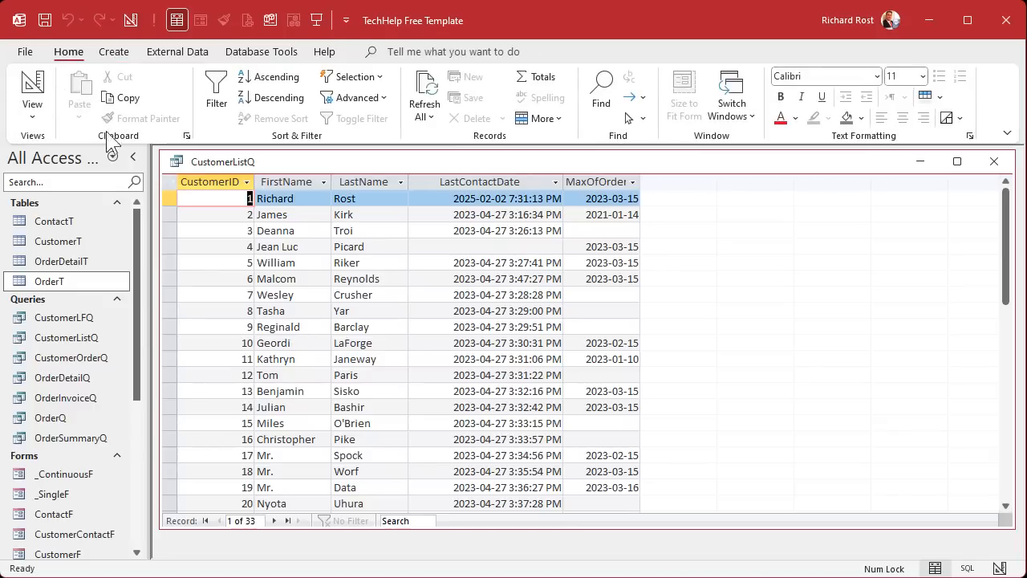
{"action": "left_click_drag", "start_coordinate": [642, 176], "coordinate": [722, 172]}
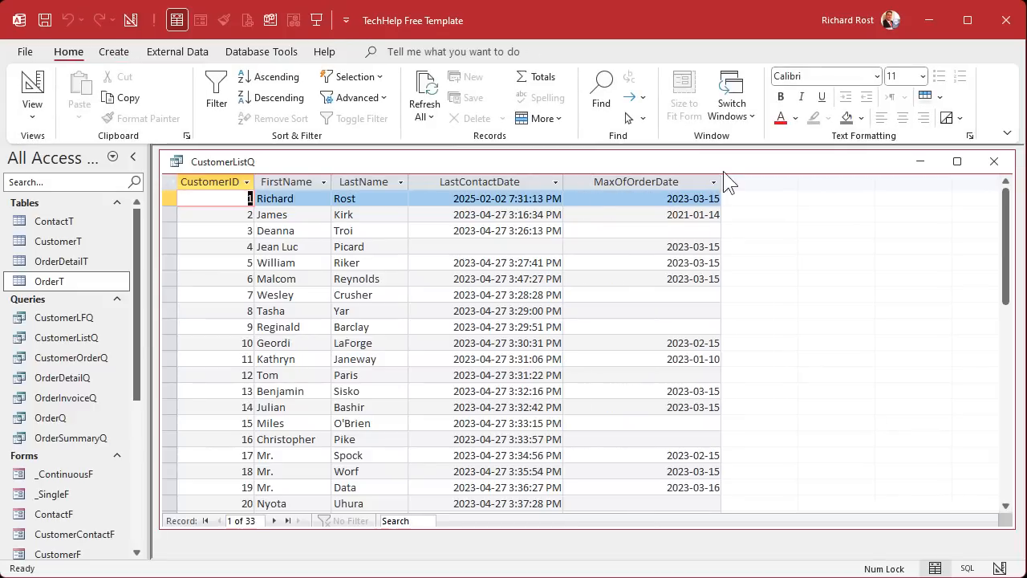
Step: Return to the query design and give the OrderDate column the alias LastOrderDate, using LastOrderDate: OrderDate in the enlarged editor
{"action": "left_click", "coordinate": [33, 83]}
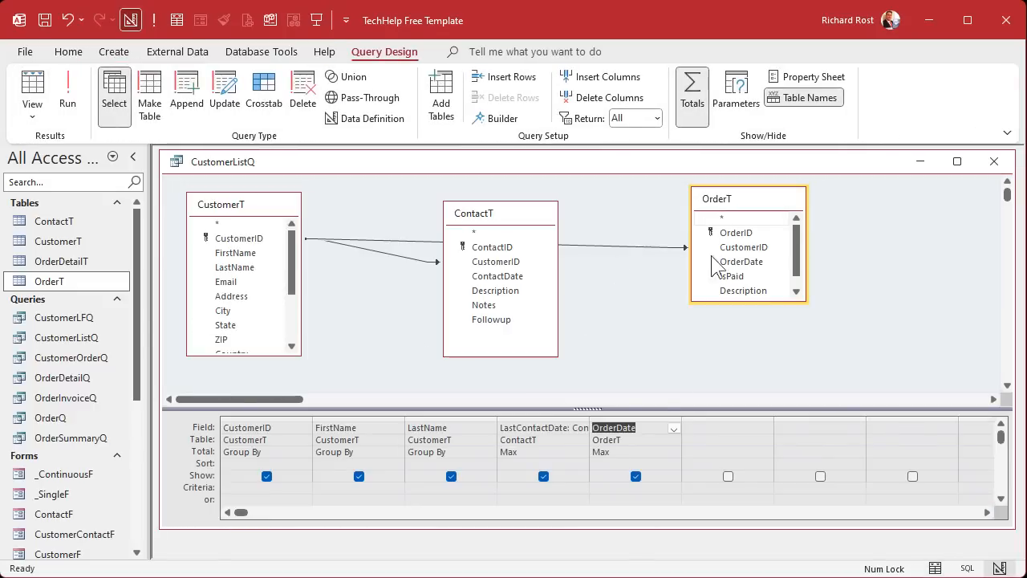
{"action": "key", "text": "shift+F2"}
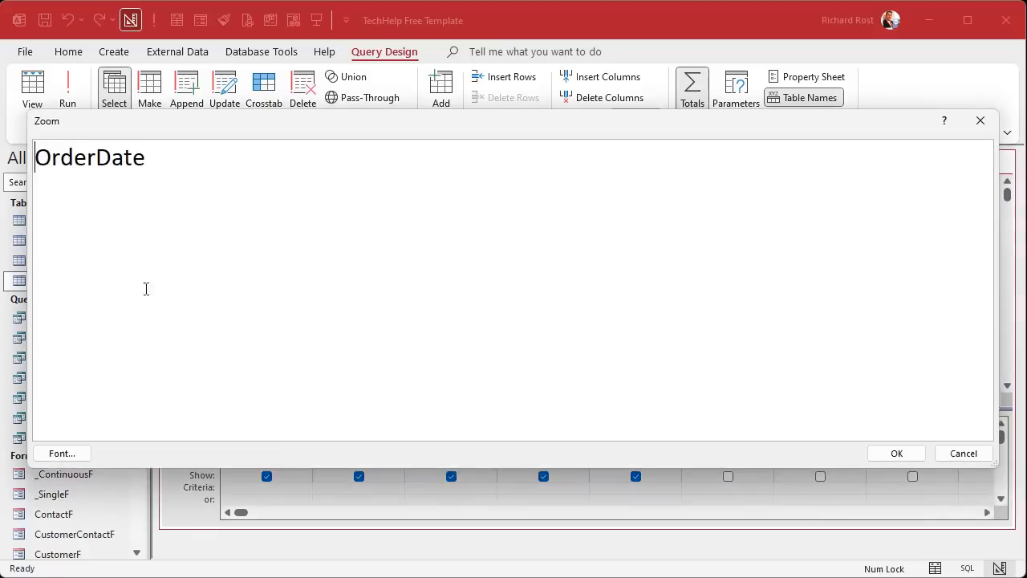
{"action": "type", "text": "LastOrderDate:"}
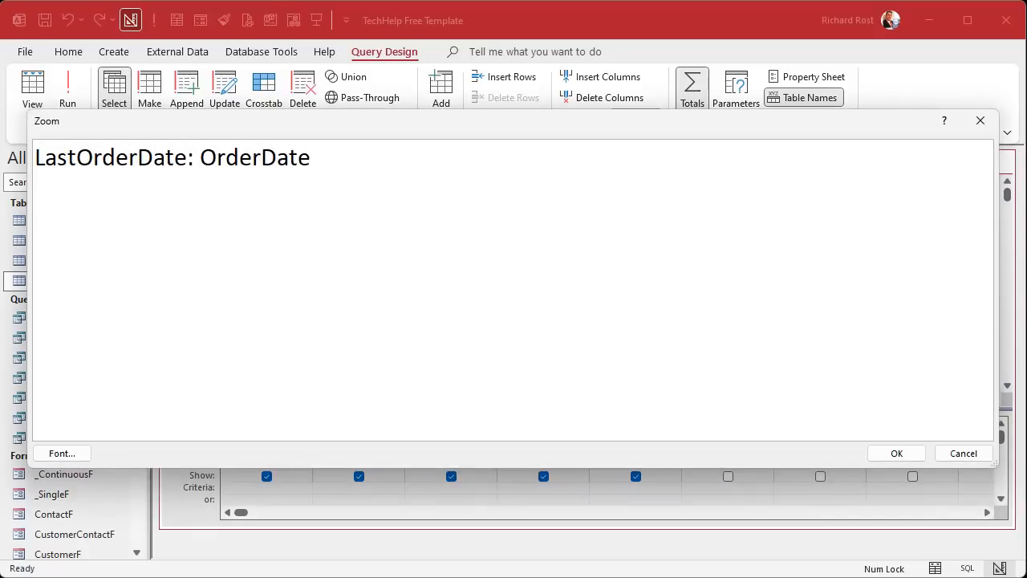
{"action": "left_click", "coordinate": [897, 454]}
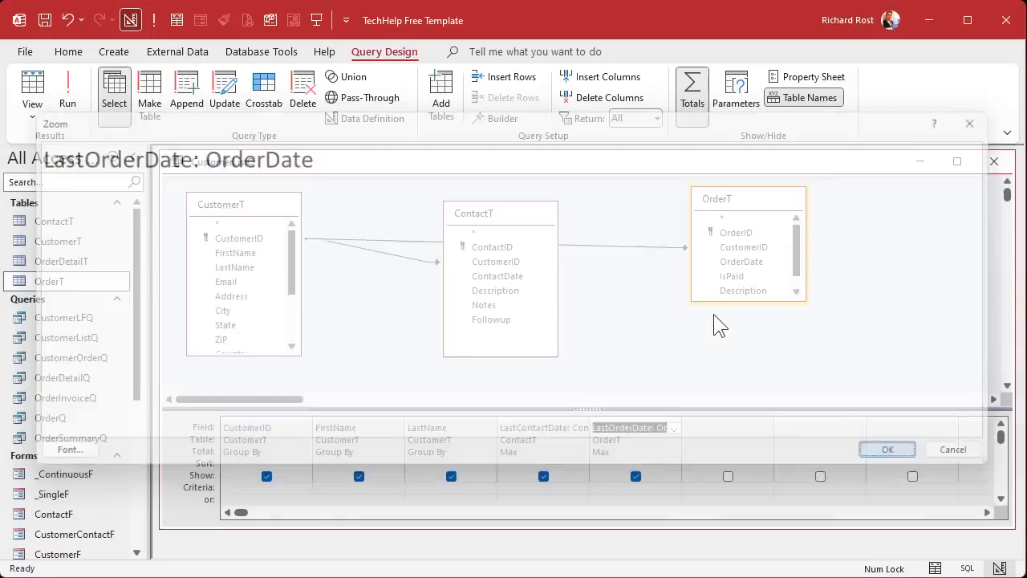
Step: Run CustomerListQ and review the LastContactDate and LastOrderDate columns down to the last customers
{"action": "left_click", "coordinate": [69, 94]}
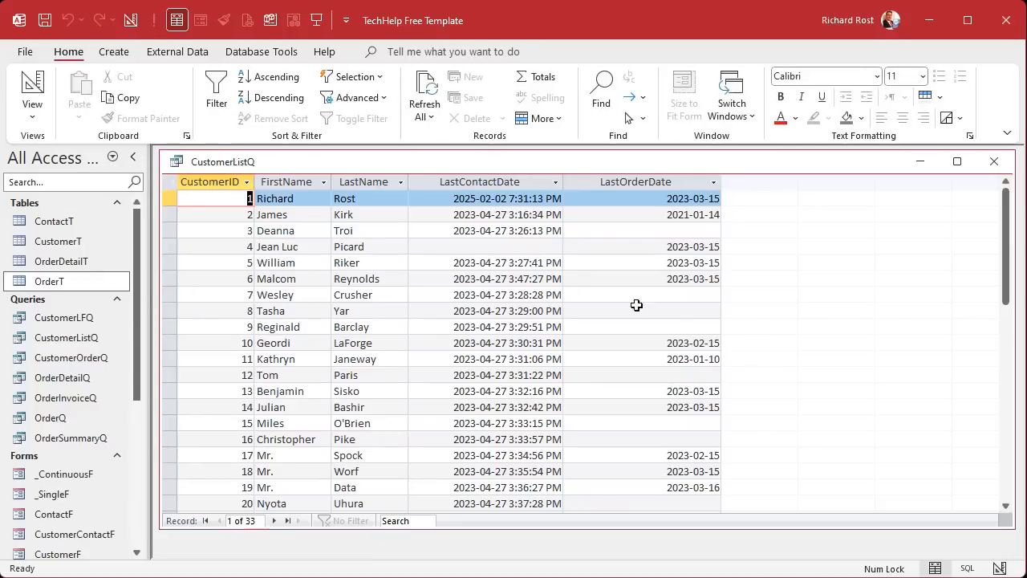
{"action": "scroll", "coordinate": [637, 321], "scroll_direction": "down", "scroll_amount": 7}
{"action": "scroll", "coordinate": [636, 323], "scroll_direction": "up", "scroll_amount": 7}
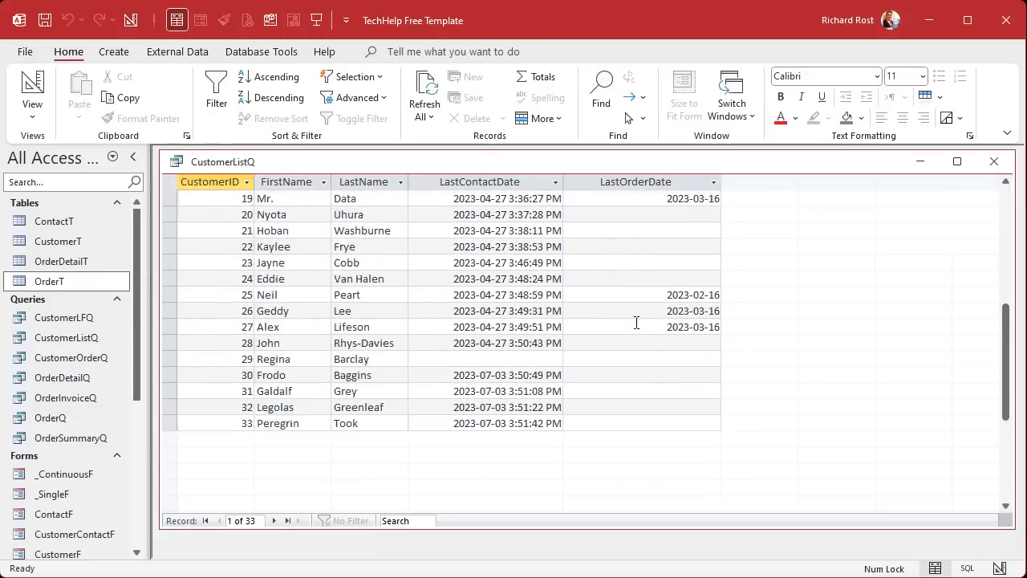
{"action": "scroll", "coordinate": [637, 322], "scroll_direction": "down", "scroll_amount": 7}
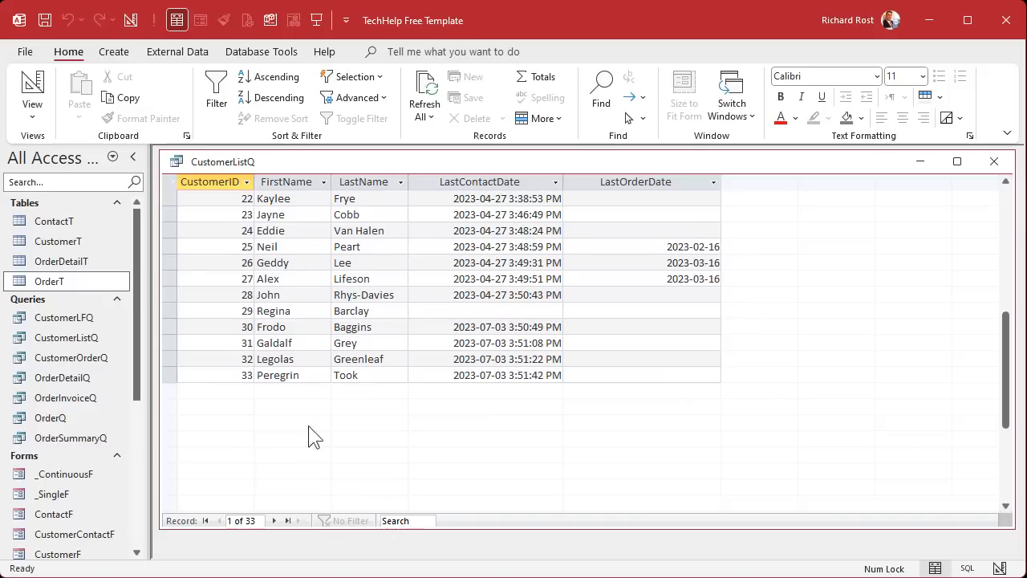
{"action": "left_click", "coordinate": [313, 274]}
{"action": "left_click", "coordinate": [314, 277]}
{"action": "left_click", "coordinate": [313, 264]}
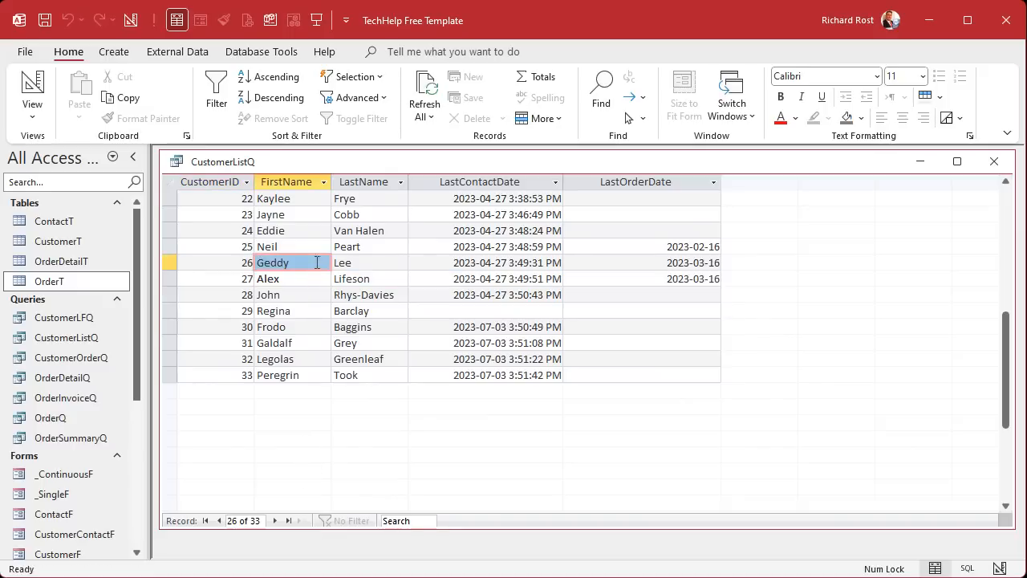
{"action": "left_click", "coordinate": [313, 244]}
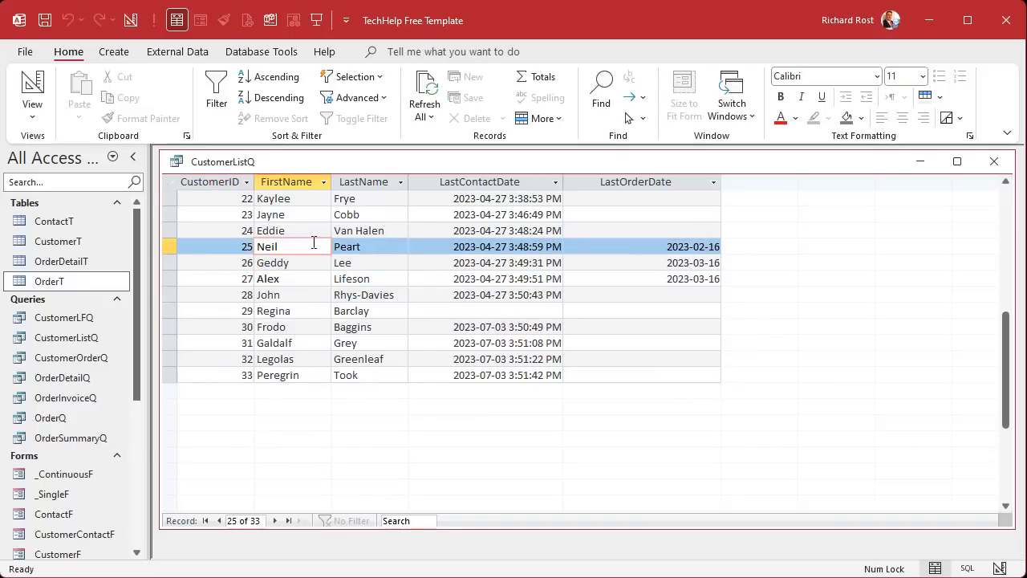
Step: Close CustomerListQ from its design and open the Customer List form in design view
{"action": "left_click", "coordinate": [34, 84]}
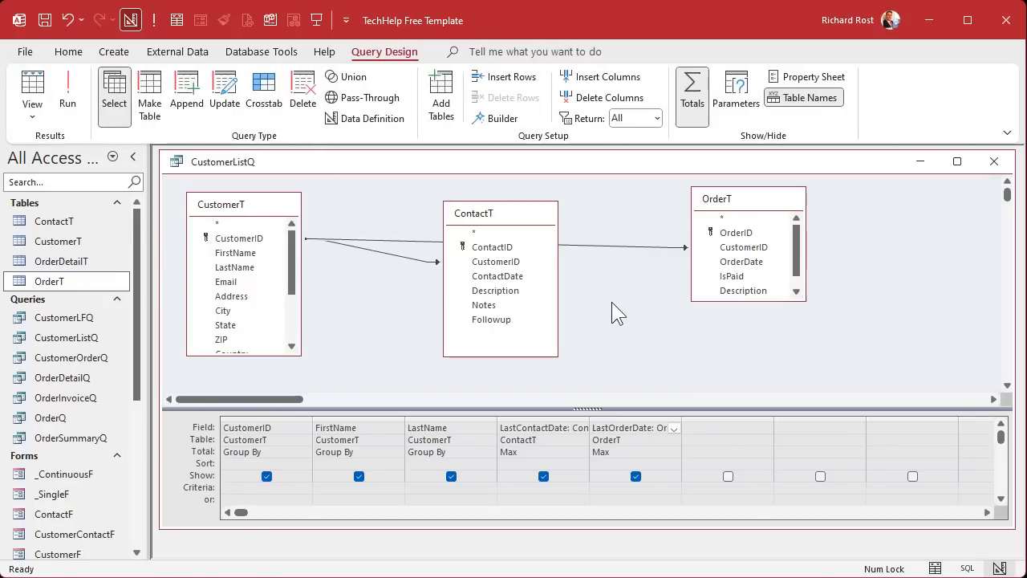
{"action": "left_click", "coordinate": [993, 161]}
{"action": "left_click", "coordinate": [243, 265]}
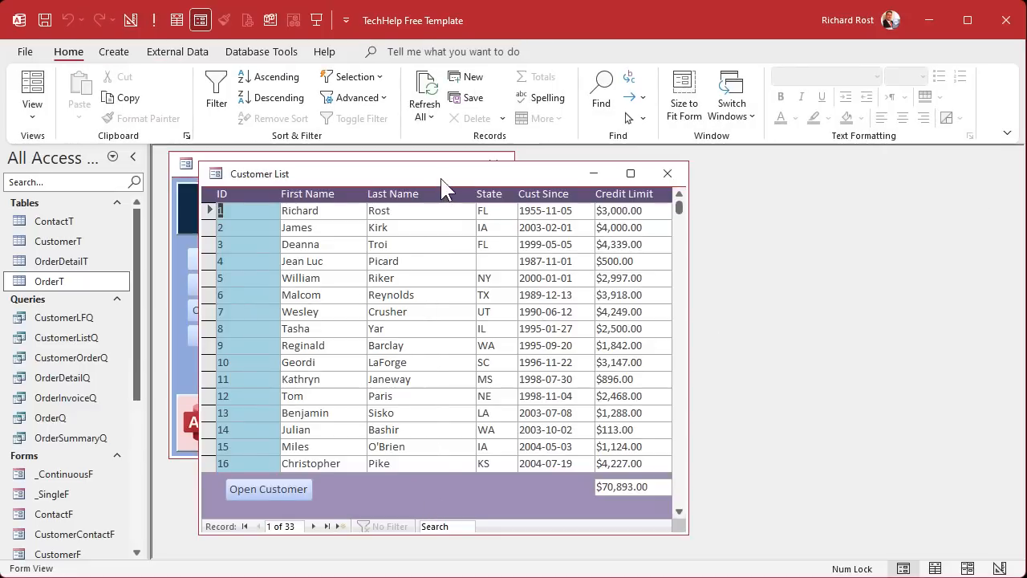
{"action": "right_click", "coordinate": [491, 174]}
{"action": "left_click", "coordinate": [549, 298]}
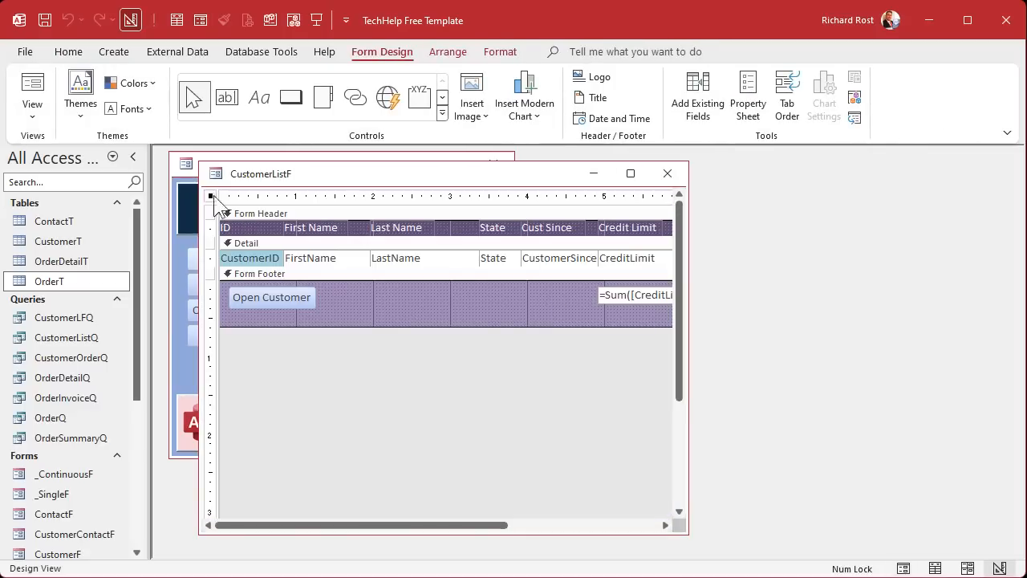
Step: Change the CustomerListF form's record source to CustomerListQ and close its properties
{"action": "double_click", "coordinate": [209, 196]}
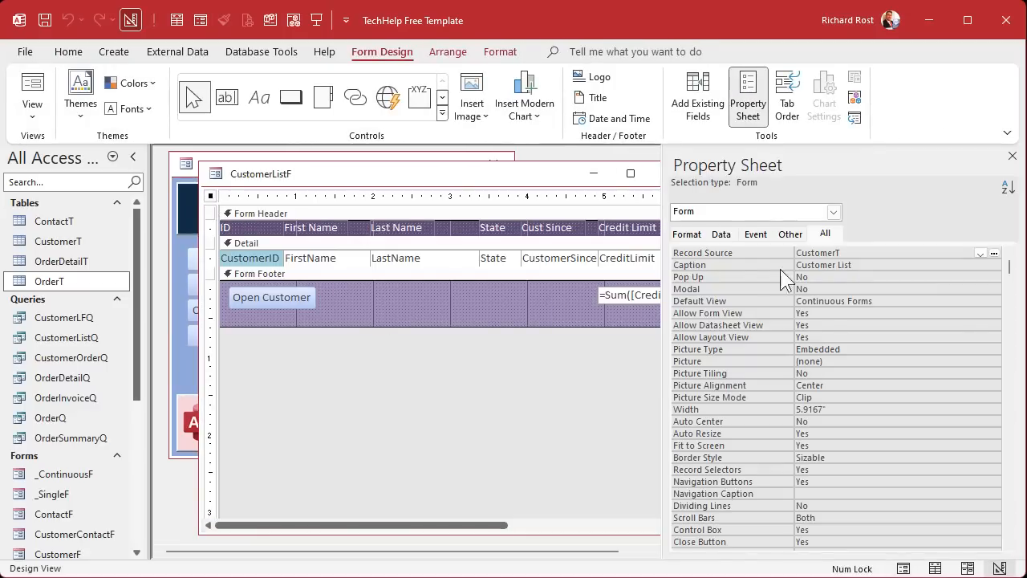
{"action": "left_click", "coordinate": [979, 254]}
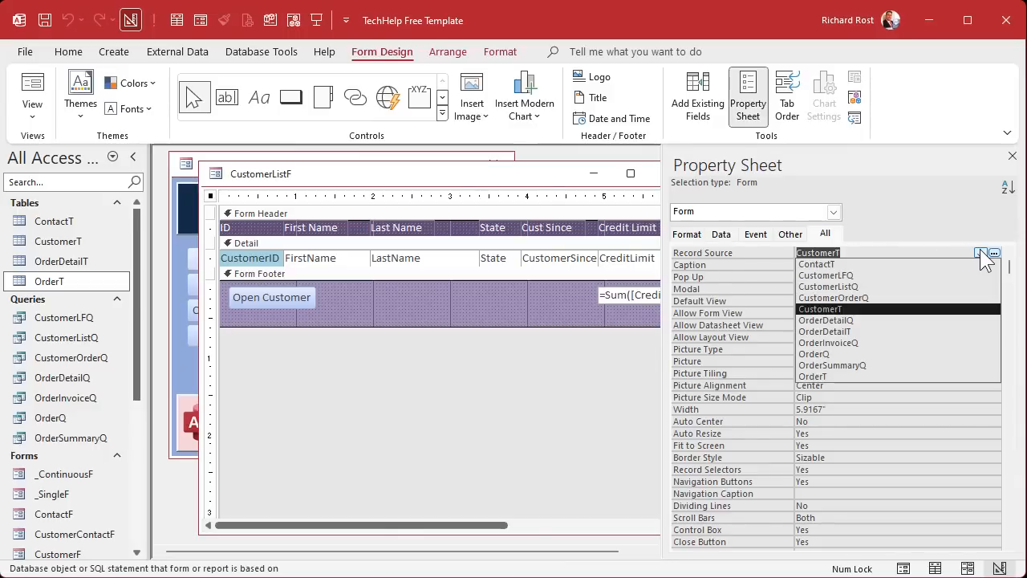
{"action": "left_click", "coordinate": [902, 287]}
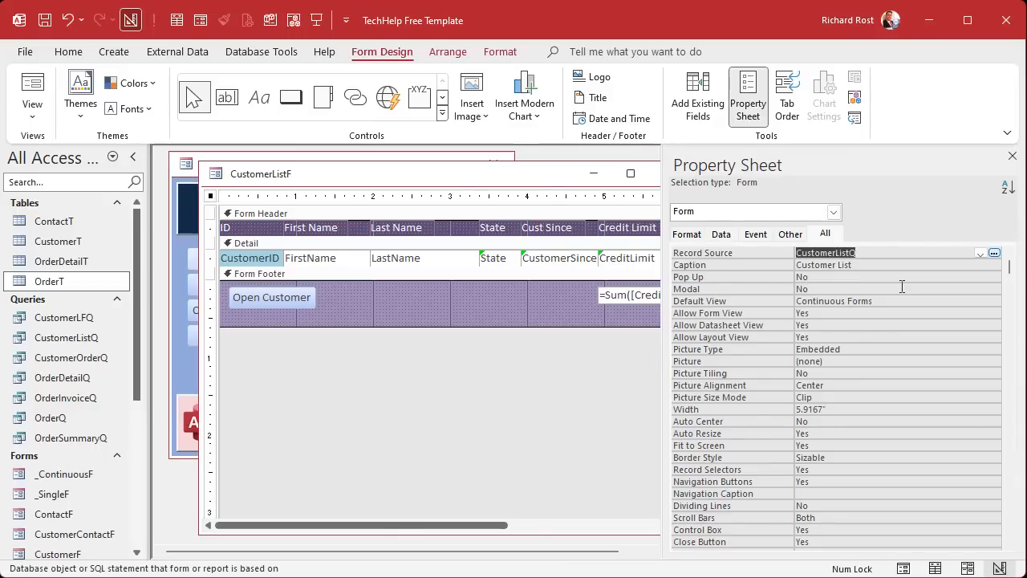
{"action": "left_click", "coordinate": [1011, 155]}
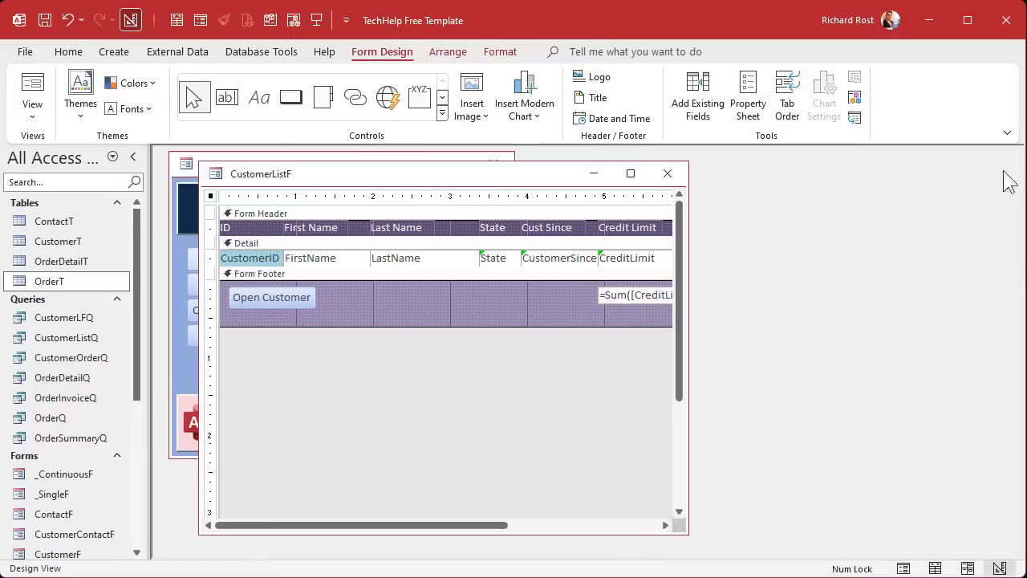
Step: Widen the form window and delete the State and Credit Limit columns, including the credit limit sum in the footer
{"action": "left_click_drag", "start_coordinate": [688, 316], "coordinate": [832, 316]}
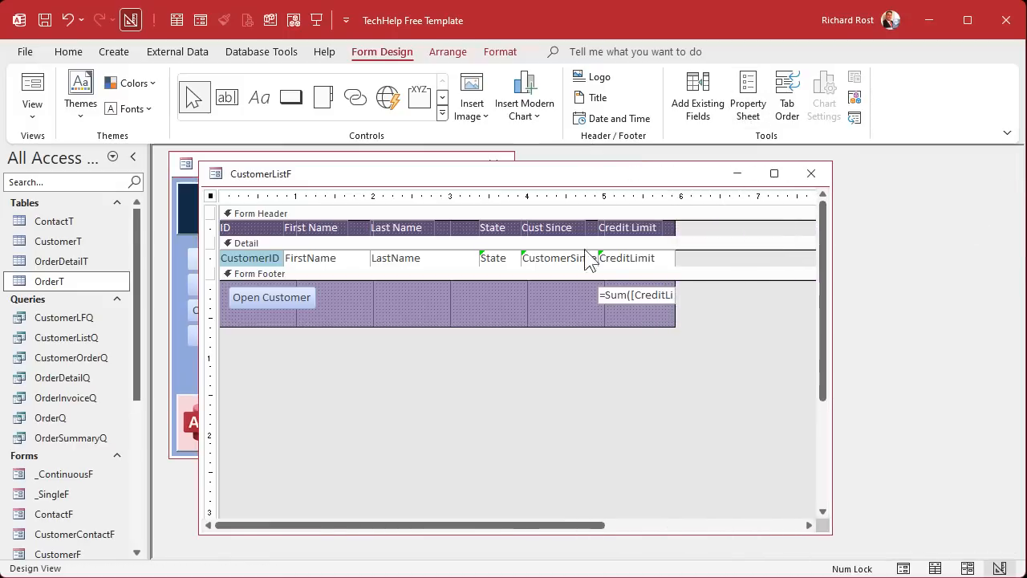
{"action": "left_click", "coordinate": [504, 196]}
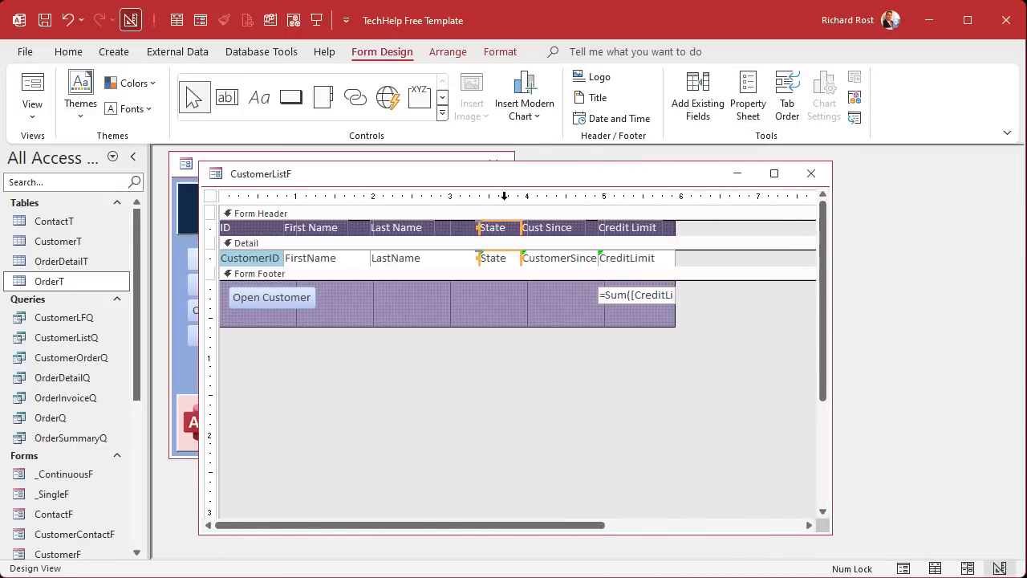
{"action": "key", "text": "Delete"}
{"action": "left_click", "coordinate": [629, 202]}
{"action": "key", "text": "Delete"}
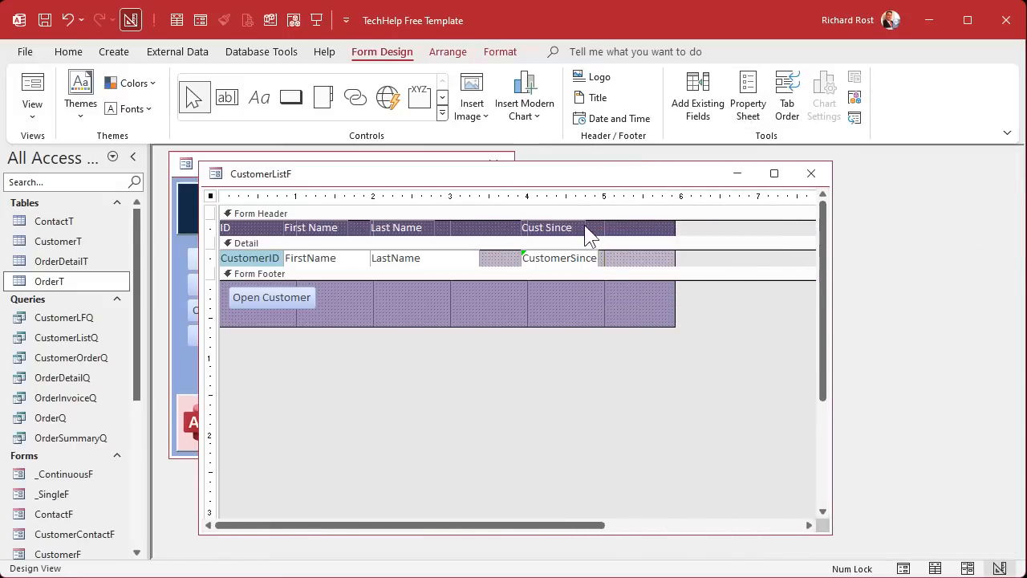
Step: Rename the Cust Since header label to Last Contact
{"action": "left_click", "coordinate": [580, 228]}
{"action": "key", "text": "F2"}
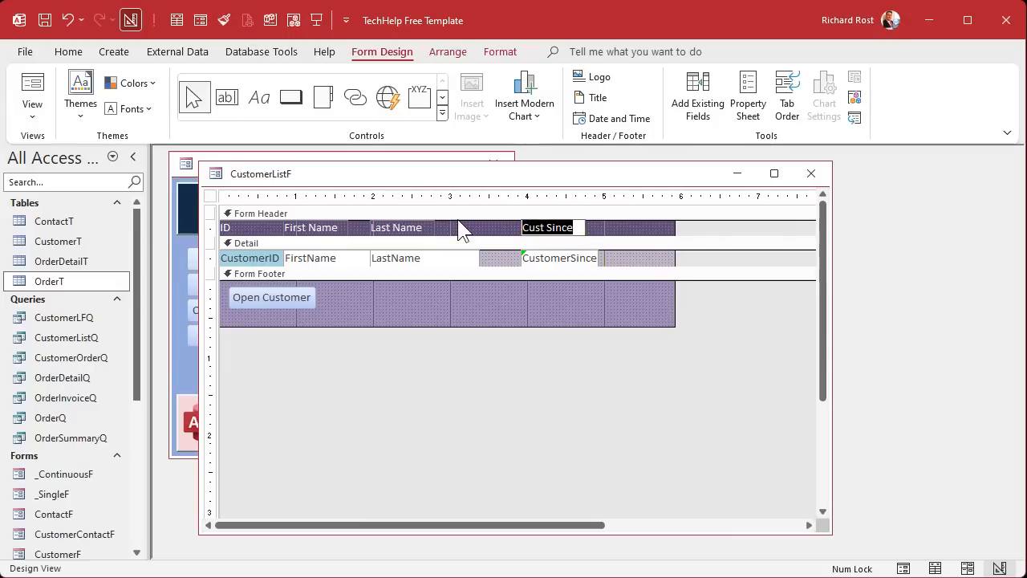
{"action": "type", "text": "Last Contact"}
{"action": "key", "text": "Return"}
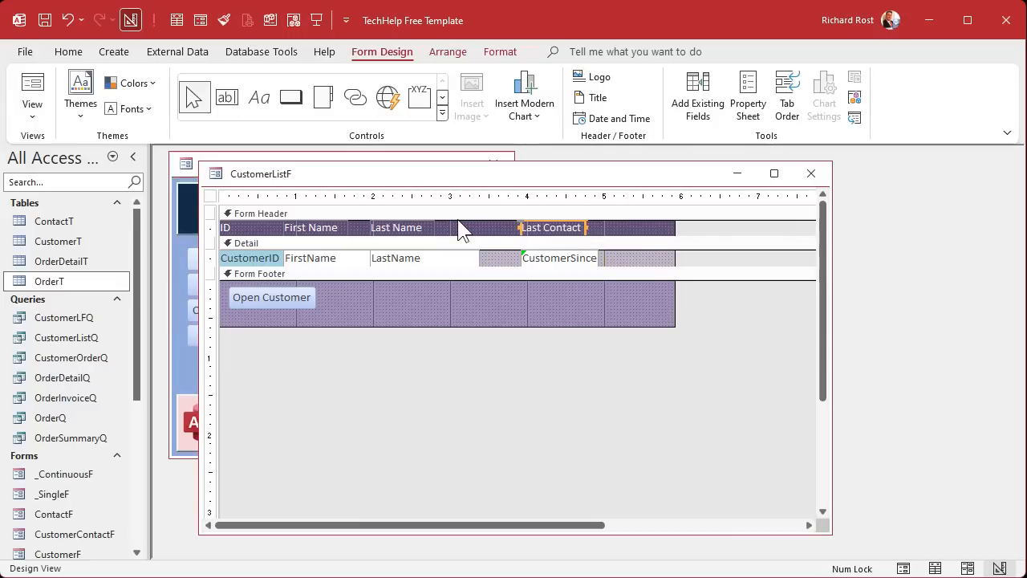
Step: Duplicate the Last Contact label beside the original, rename the copy Last Order, and shrink the form header back to one row
{"action": "key", "text": "ctrl+c"}
{"action": "key", "text": "ctrl+v"}
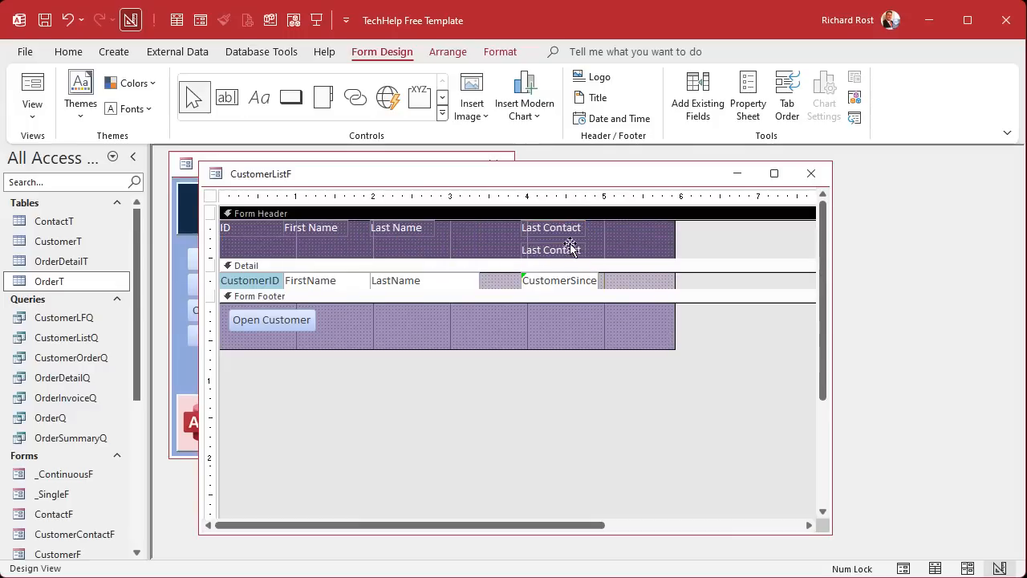
{"action": "left_click_drag", "start_coordinate": [570, 249], "coordinate": [643, 226]}
{"action": "double_click", "coordinate": [643, 225]}
{"action": "type", "text": "Order"}
{"action": "key", "text": "Return"}
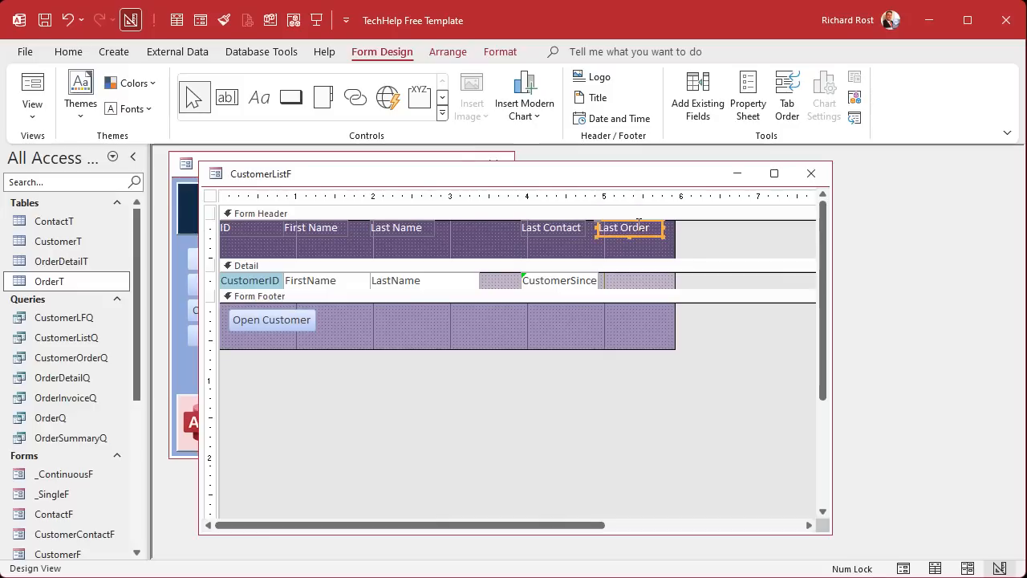
{"action": "left_click_drag", "start_coordinate": [486, 264], "coordinate": [486, 241]}
Step: Move the Last Contact and Last Order labels together with the CustomerSince text box over against the LastName field
{"action": "left_click_drag", "start_coordinate": [540, 196], "coordinate": [656, 195]}
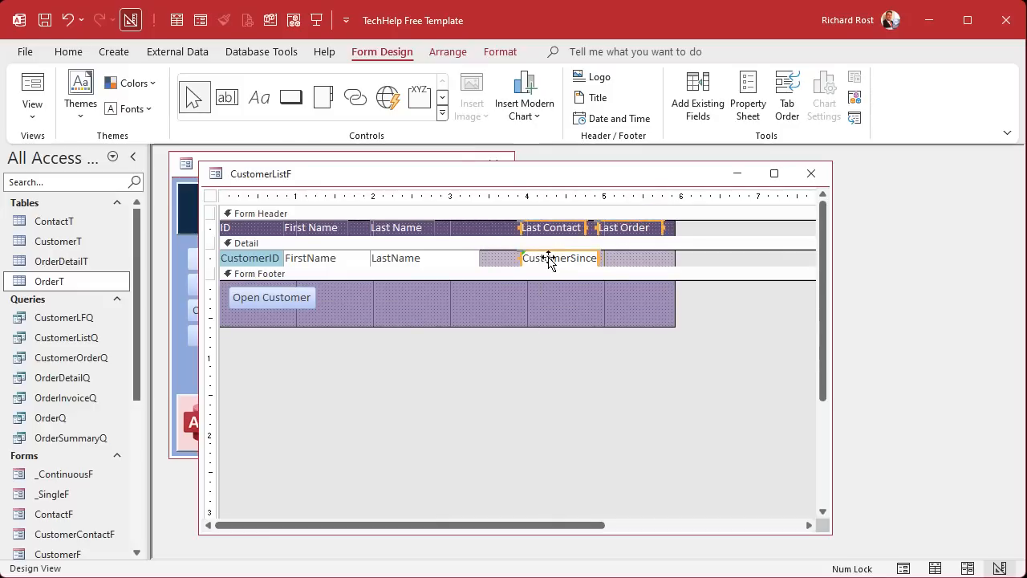
{"action": "left_click_drag", "start_coordinate": [548, 259], "coordinate": [502, 257]}
{"action": "left_click", "coordinate": [503, 275]}
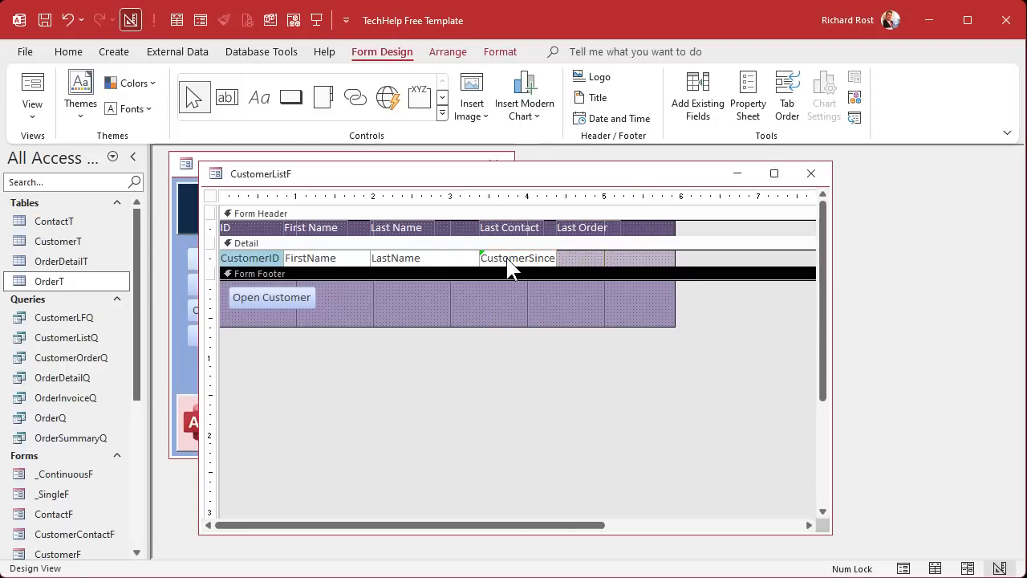
Step: Change the CustomerSince text box's control source to LastContactDate and rename the text box LastContactDate
{"action": "left_click", "coordinate": [508, 258]}
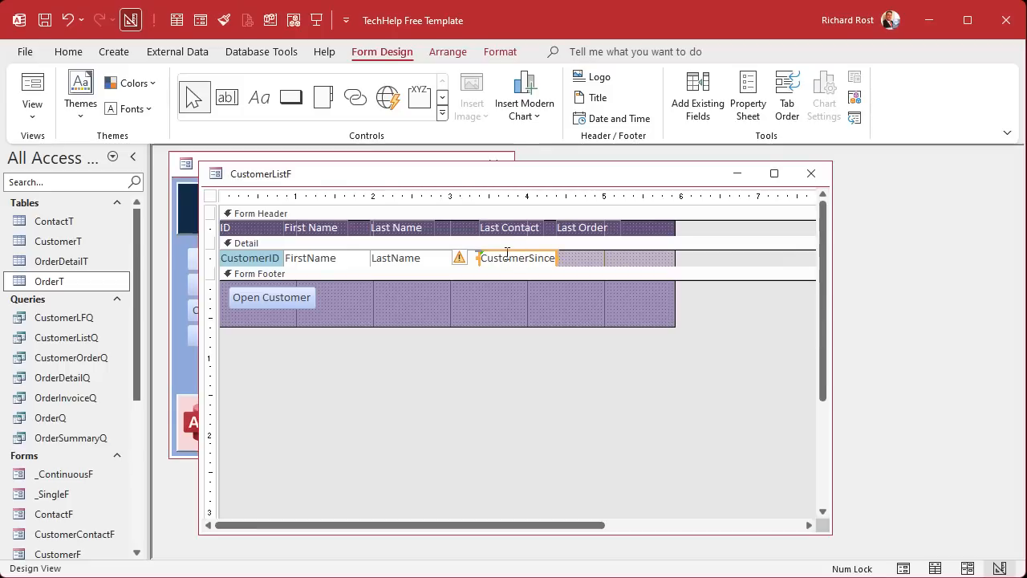
{"action": "double_click", "coordinate": [506, 253]}
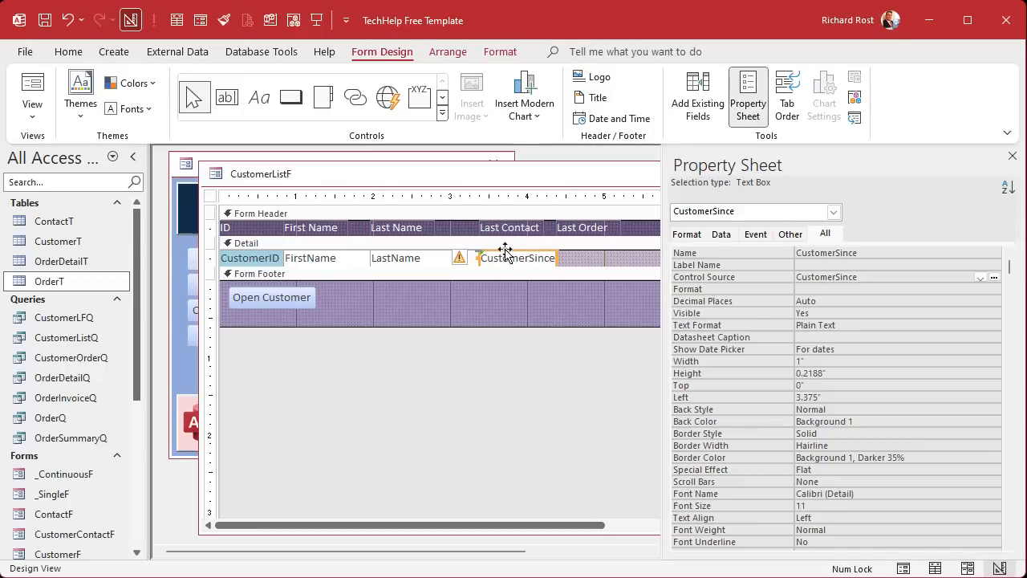
{"action": "left_click", "coordinate": [981, 276]}
{"action": "left_click", "coordinate": [869, 322]}
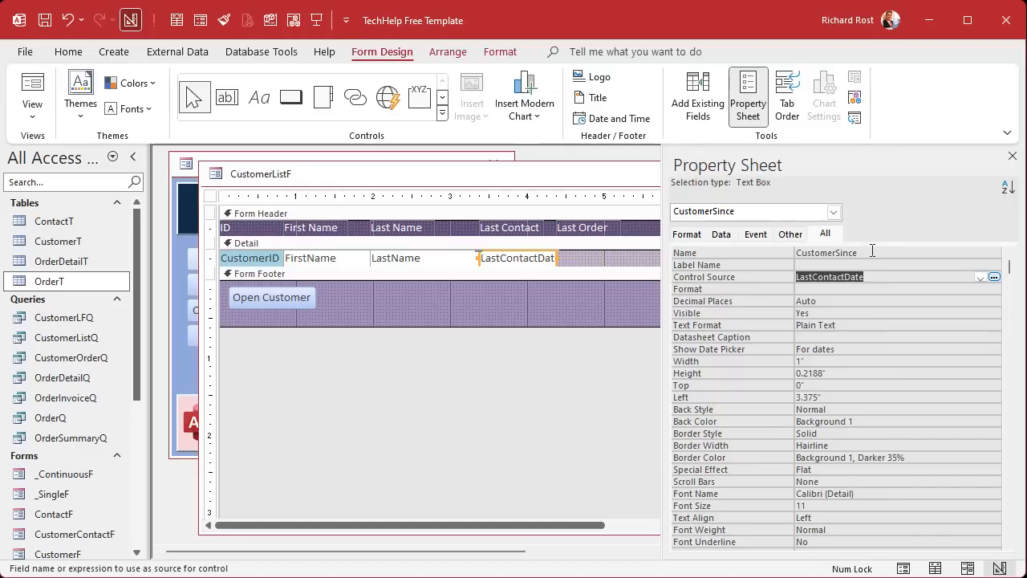
{"action": "double_click", "coordinate": [839, 252]}
{"action": "key", "text": "ctrl+v"}
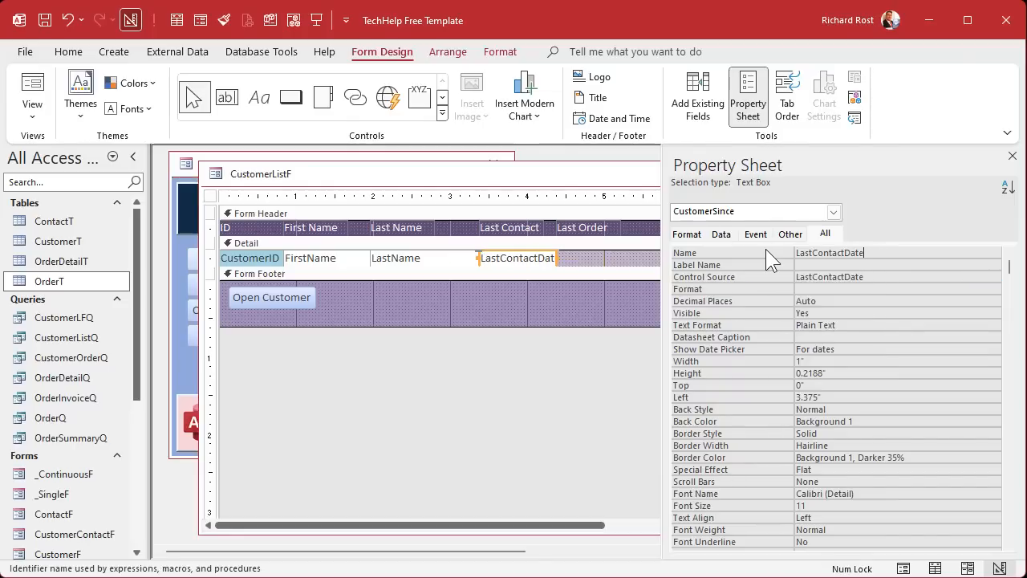
{"action": "left_click", "coordinate": [742, 279]}
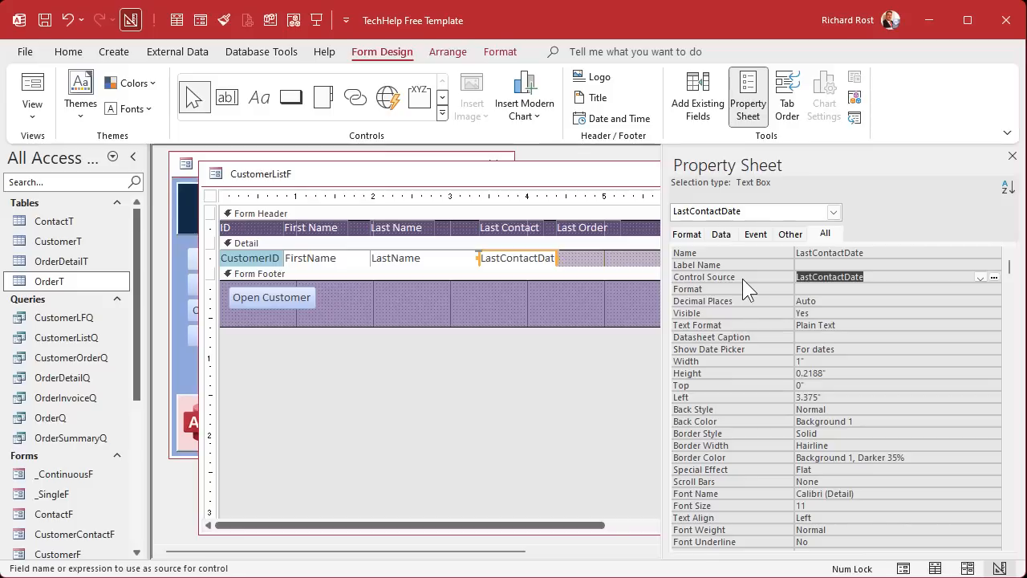
{"action": "left_click", "coordinate": [733, 251]}
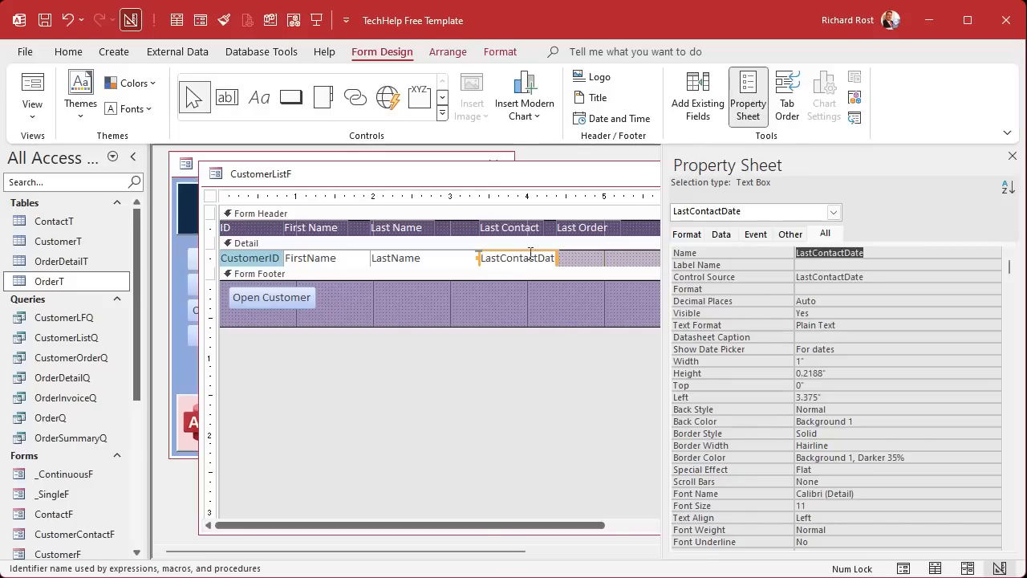
Step: Duplicate the LastContactDate text box and place the copy directly beside it under the Last Order label
{"action": "left_click", "coordinate": [522, 305]}
{"action": "left_click", "coordinate": [531, 256]}
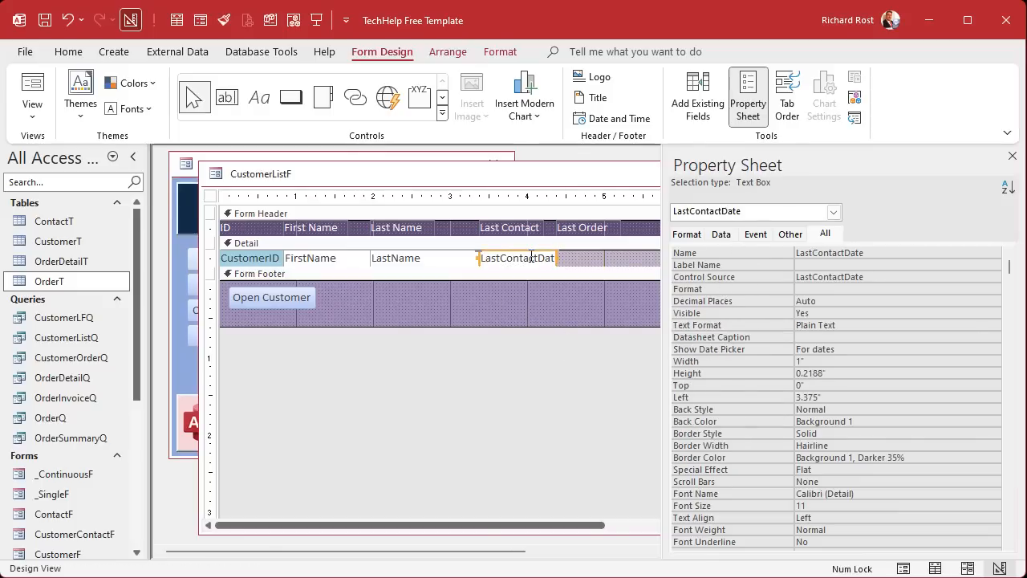
{"action": "key", "text": "ctrl+c"}
{"action": "key", "text": "ctrl+v"}
{"action": "left_click", "coordinate": [559, 281]}
{"action": "left_click_drag", "start_coordinate": [527, 280], "coordinate": [597, 250]}
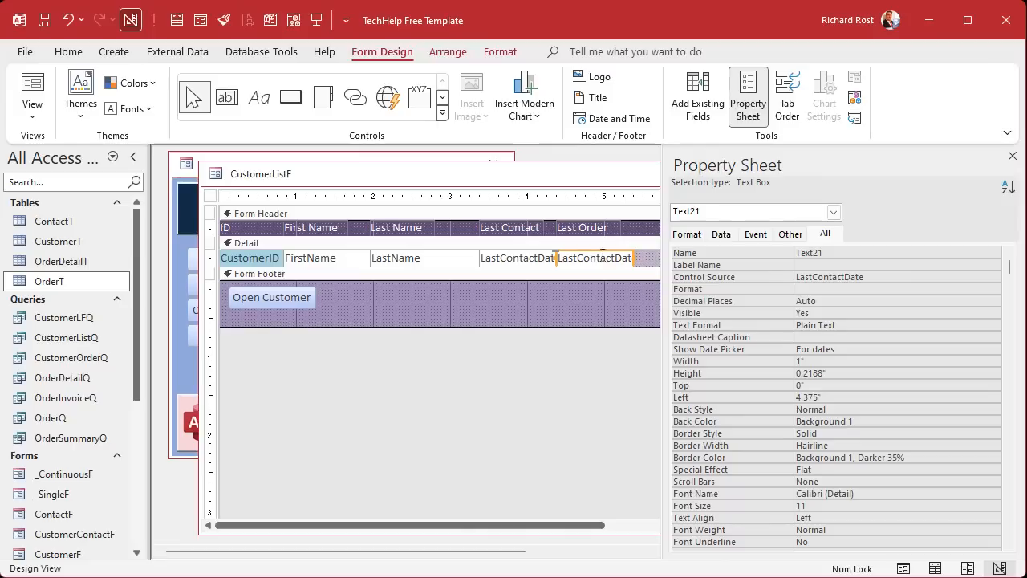
Step: Set the copied text box's control source to LastOrderDate and close its properties
{"action": "left_click", "coordinate": [886, 278]}
{"action": "left_click", "coordinate": [978, 277]}
{"action": "left_click", "coordinate": [887, 332]}
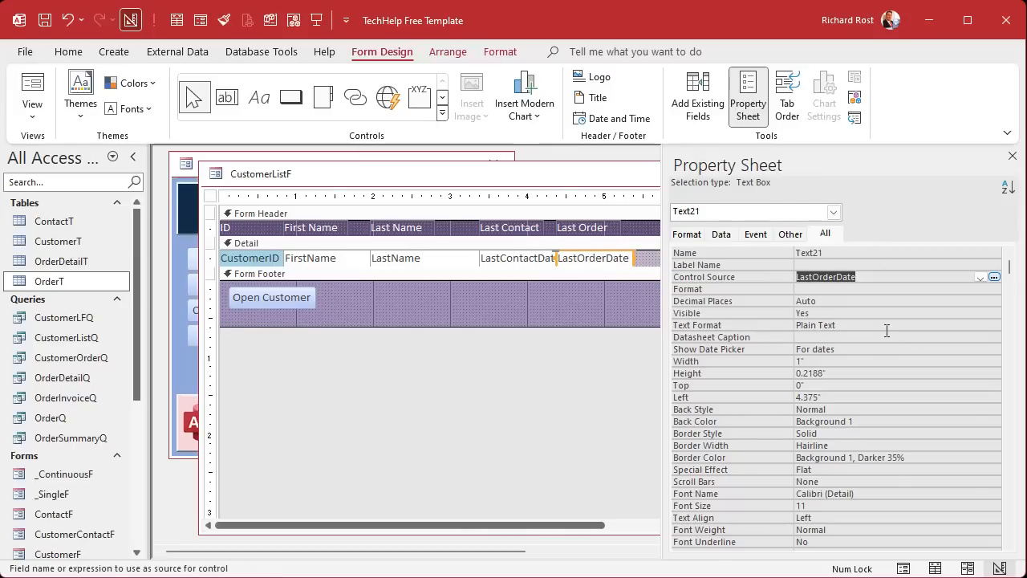
{"action": "left_click", "coordinate": [842, 254]}
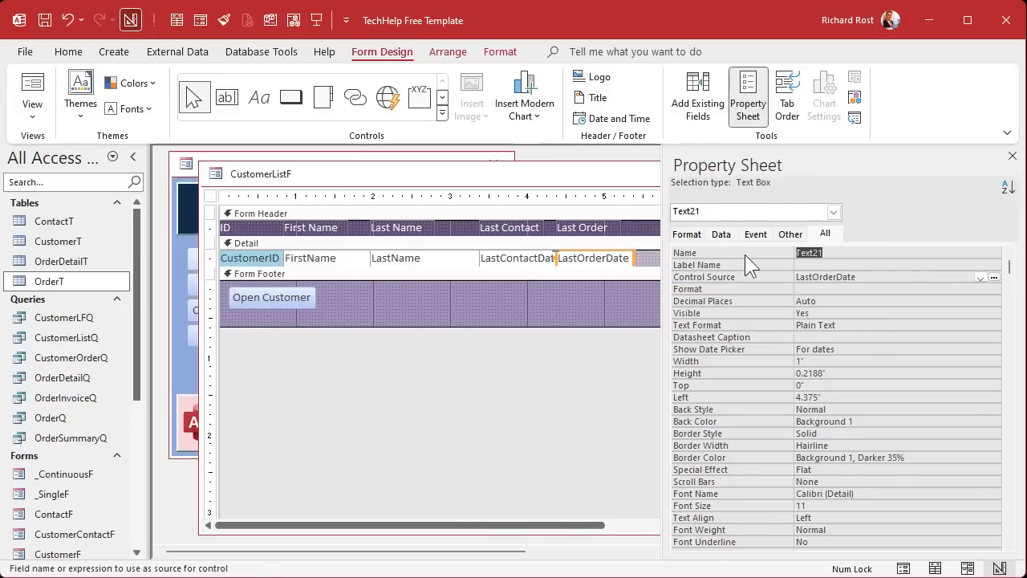
{"action": "left_click", "coordinate": [1012, 156]}
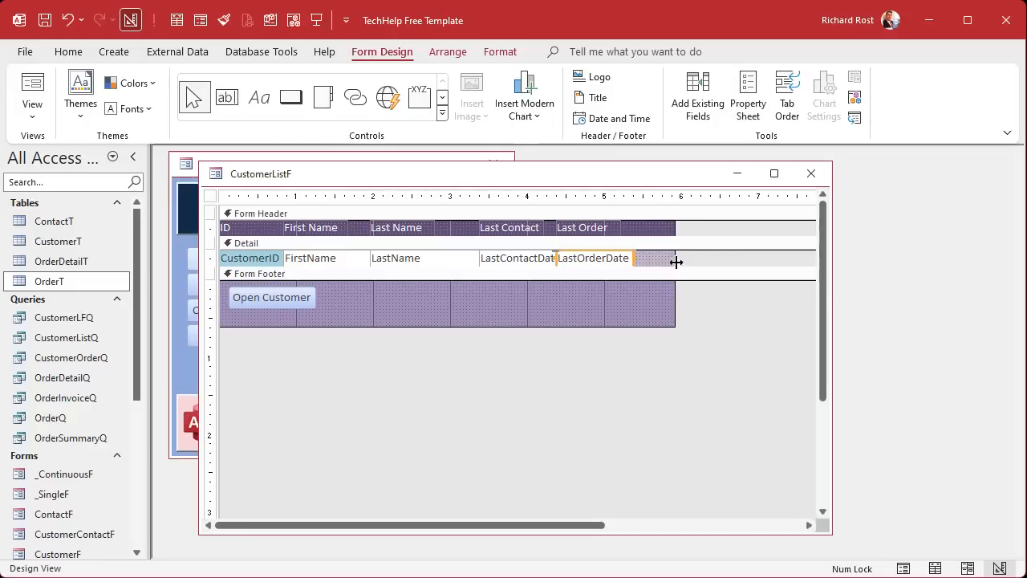
Step: Trim the form's width and footer height to fit the remaining controls, then close it and open the Customer List from the Main Menu
{"action": "left_click_drag", "start_coordinate": [675, 257], "coordinate": [607, 258]}
{"action": "left_click_drag", "start_coordinate": [495, 327], "coordinate": [463, 312]}
{"action": "left_click", "coordinate": [802, 173]}
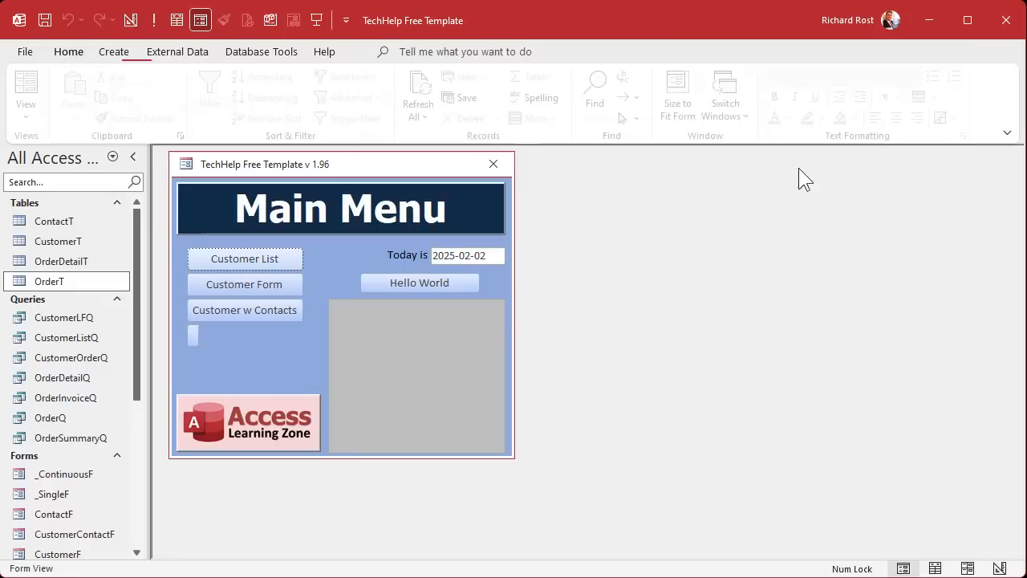
{"action": "left_click", "coordinate": [252, 259]}
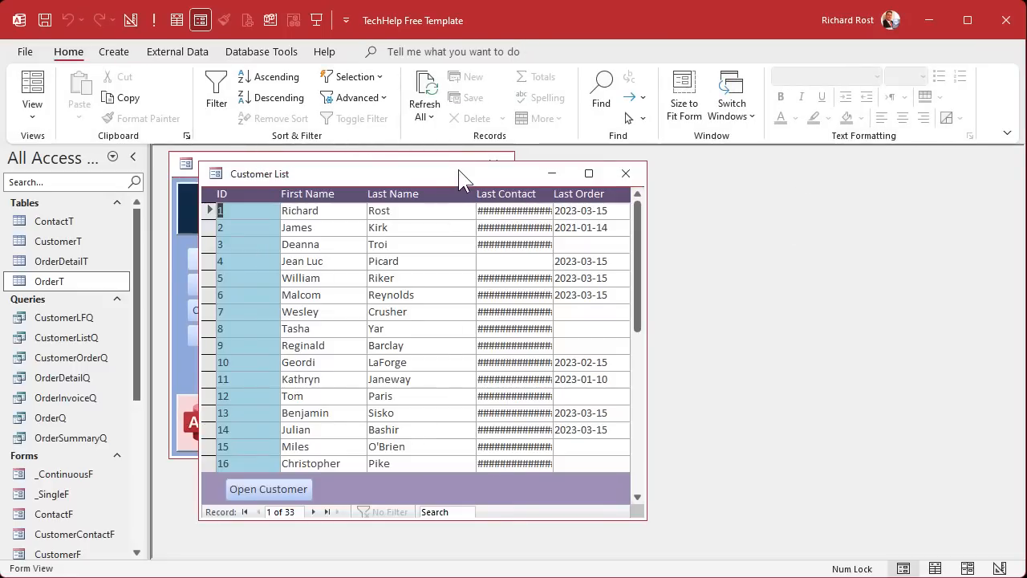
Step: Switch the customer list to design view and widen its window past the Last Order column
{"action": "right_click", "coordinate": [459, 172]}
{"action": "left_click", "coordinate": [501, 300]}
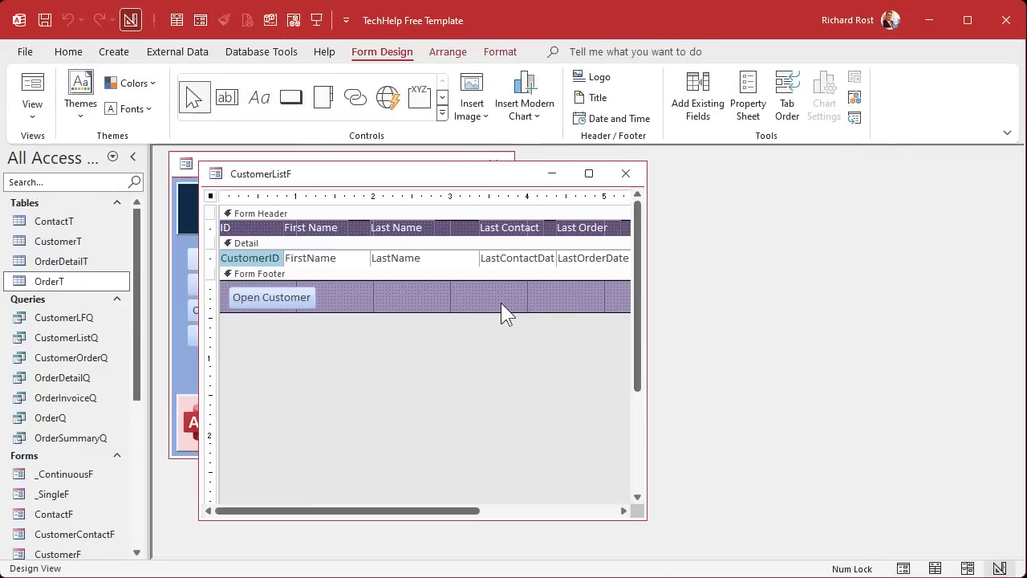
{"action": "left_click_drag", "start_coordinate": [781, 283], "coordinate": [781, 283]}
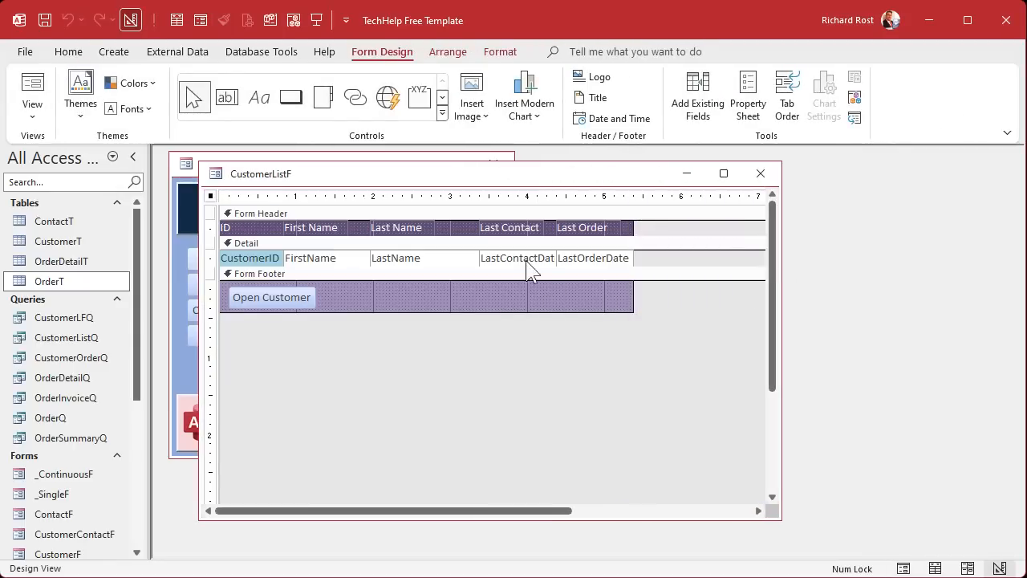
Step: Set the format of both the LastContactDate and LastOrderDate text boxes to Short Date and close the properties
{"action": "left_click", "coordinate": [529, 260]}
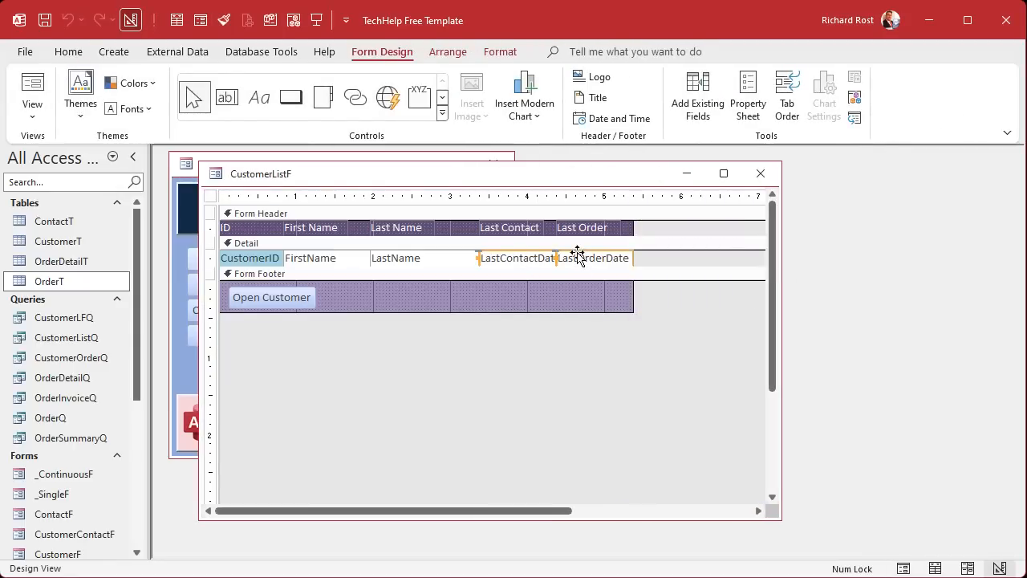
{"action": "left_click", "coordinate": [542, 299]}
{"action": "left_click", "coordinate": [499, 260]}
{"action": "left_click", "coordinate": [602, 263], "text": "shift"}
{"action": "right_click", "coordinate": [601, 263]}
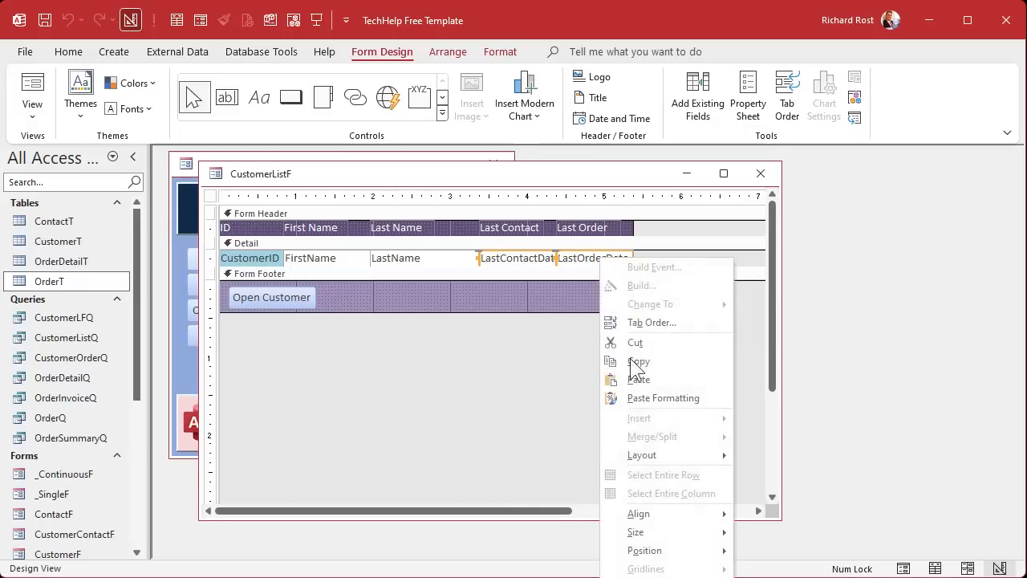
{"action": "left_click", "coordinate": [642, 559]}
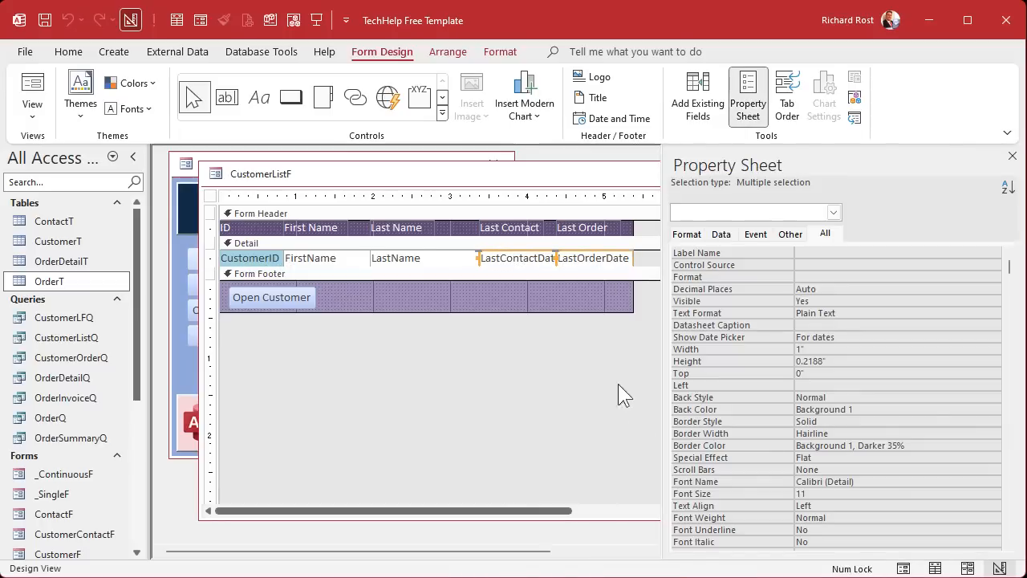
{"action": "left_click", "coordinate": [819, 277]}
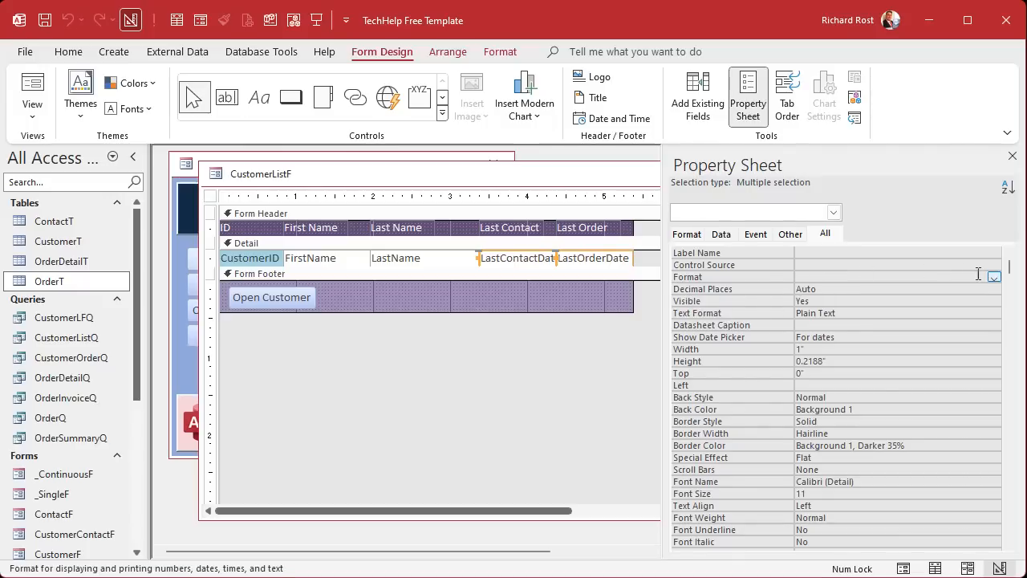
{"action": "left_click", "coordinate": [994, 276]}
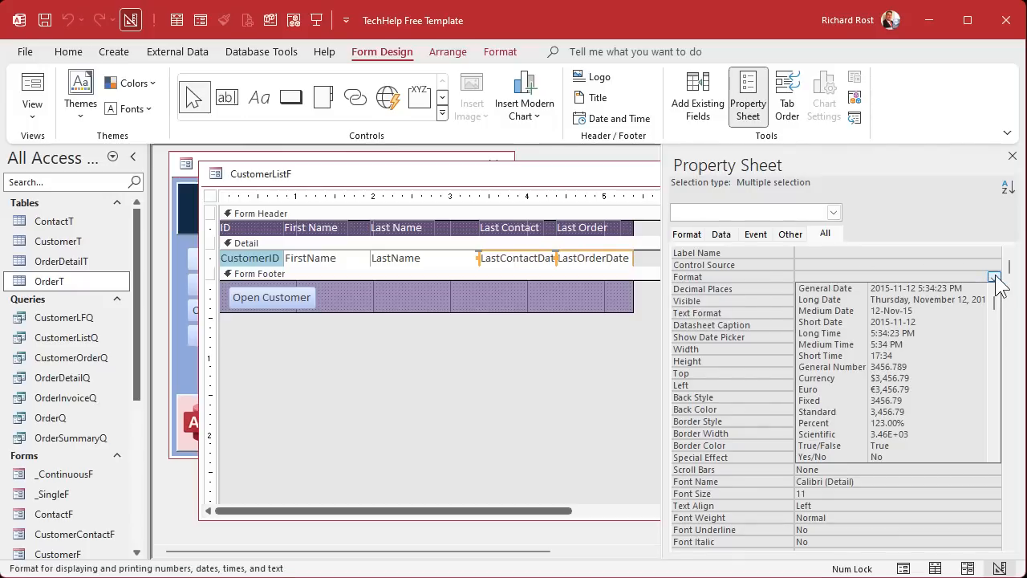
{"action": "left_click", "coordinate": [933, 322]}
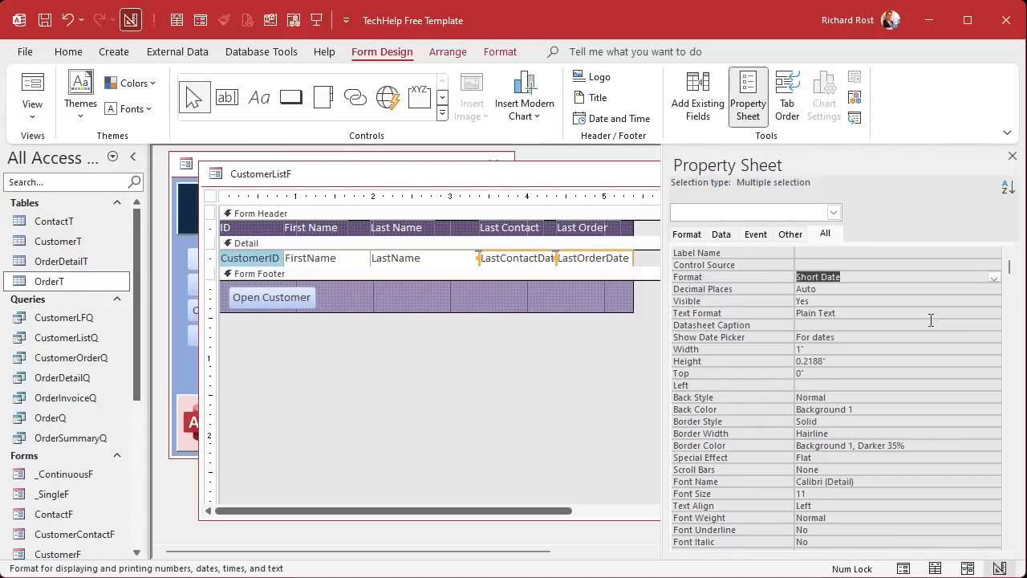
{"action": "left_click", "coordinate": [863, 264]}
{"action": "left_click", "coordinate": [519, 293]}
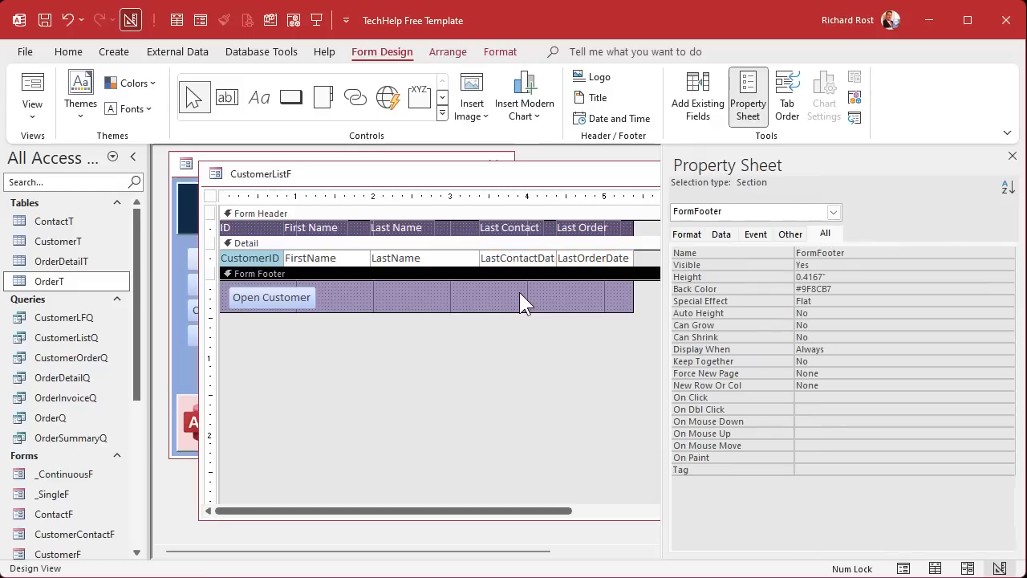
{"action": "left_click", "coordinate": [1012, 156]}
Step: Close the form design, reopen the Customer List, and review the Last Contact and Last Order columns for all customers
{"action": "left_click", "coordinate": [760, 173]}
{"action": "left_click", "coordinate": [273, 258]}
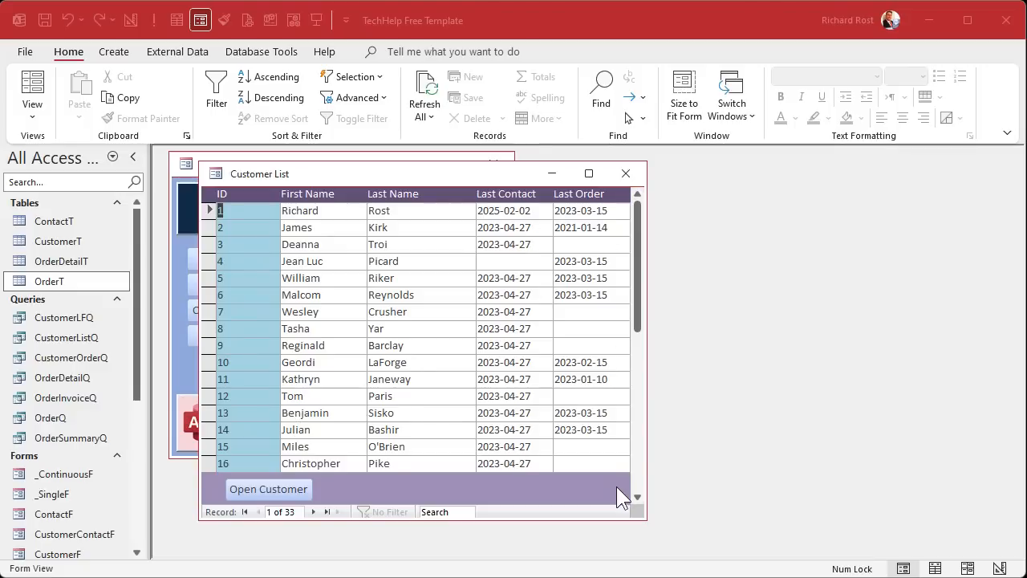
{"action": "left_click_drag", "start_coordinate": [638, 288], "coordinate": [642, 210]}
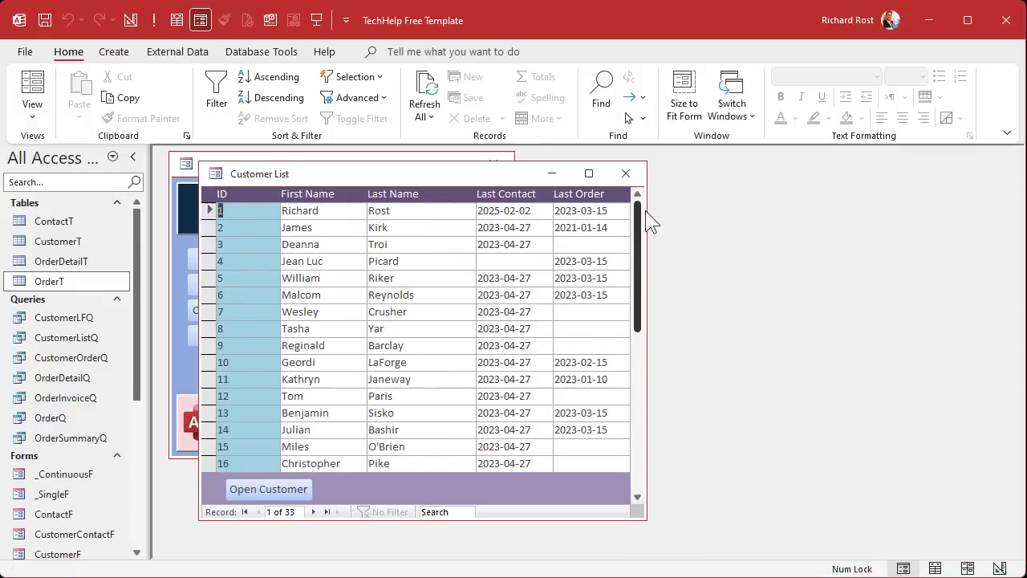